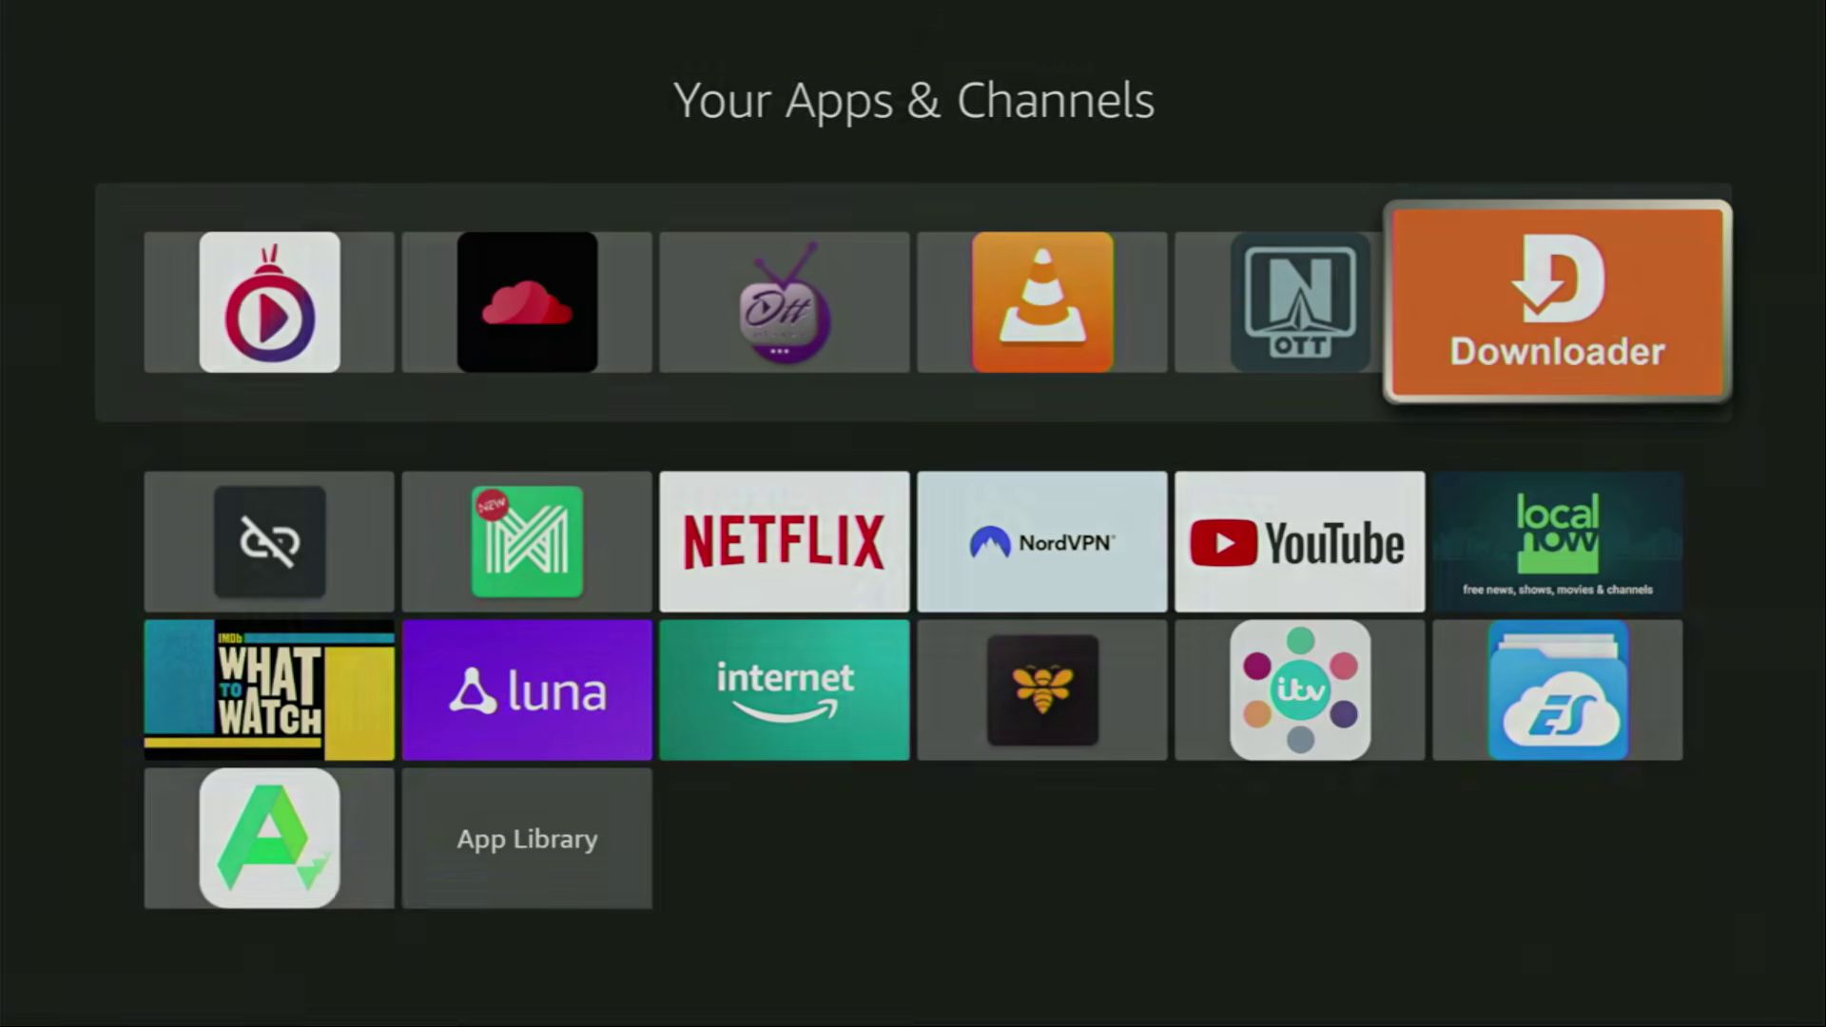
# - Leave the apps grid for the home screen and move to the Find section
pyautogui.press('Home')
pyautogui.press('Left')
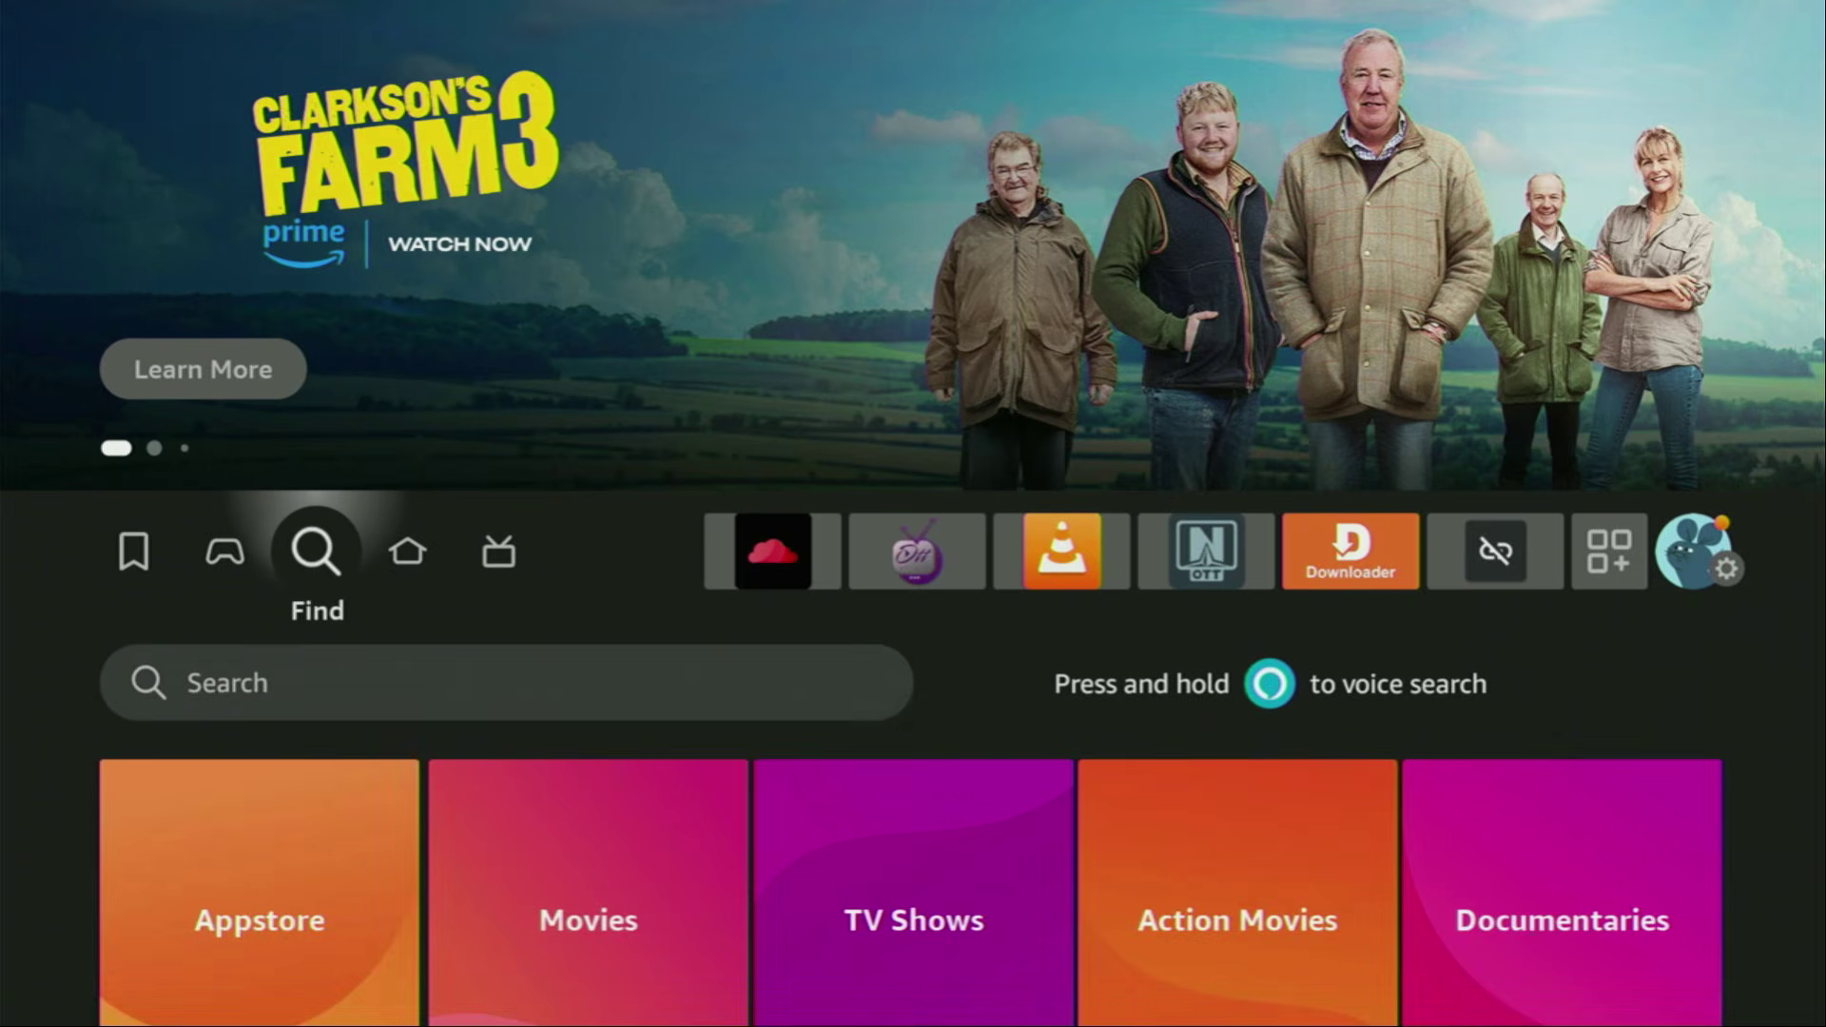
# - Enter 'Do' in the search, pick the Downloader suggestion and browse the app results
pyautogui.press('Down')
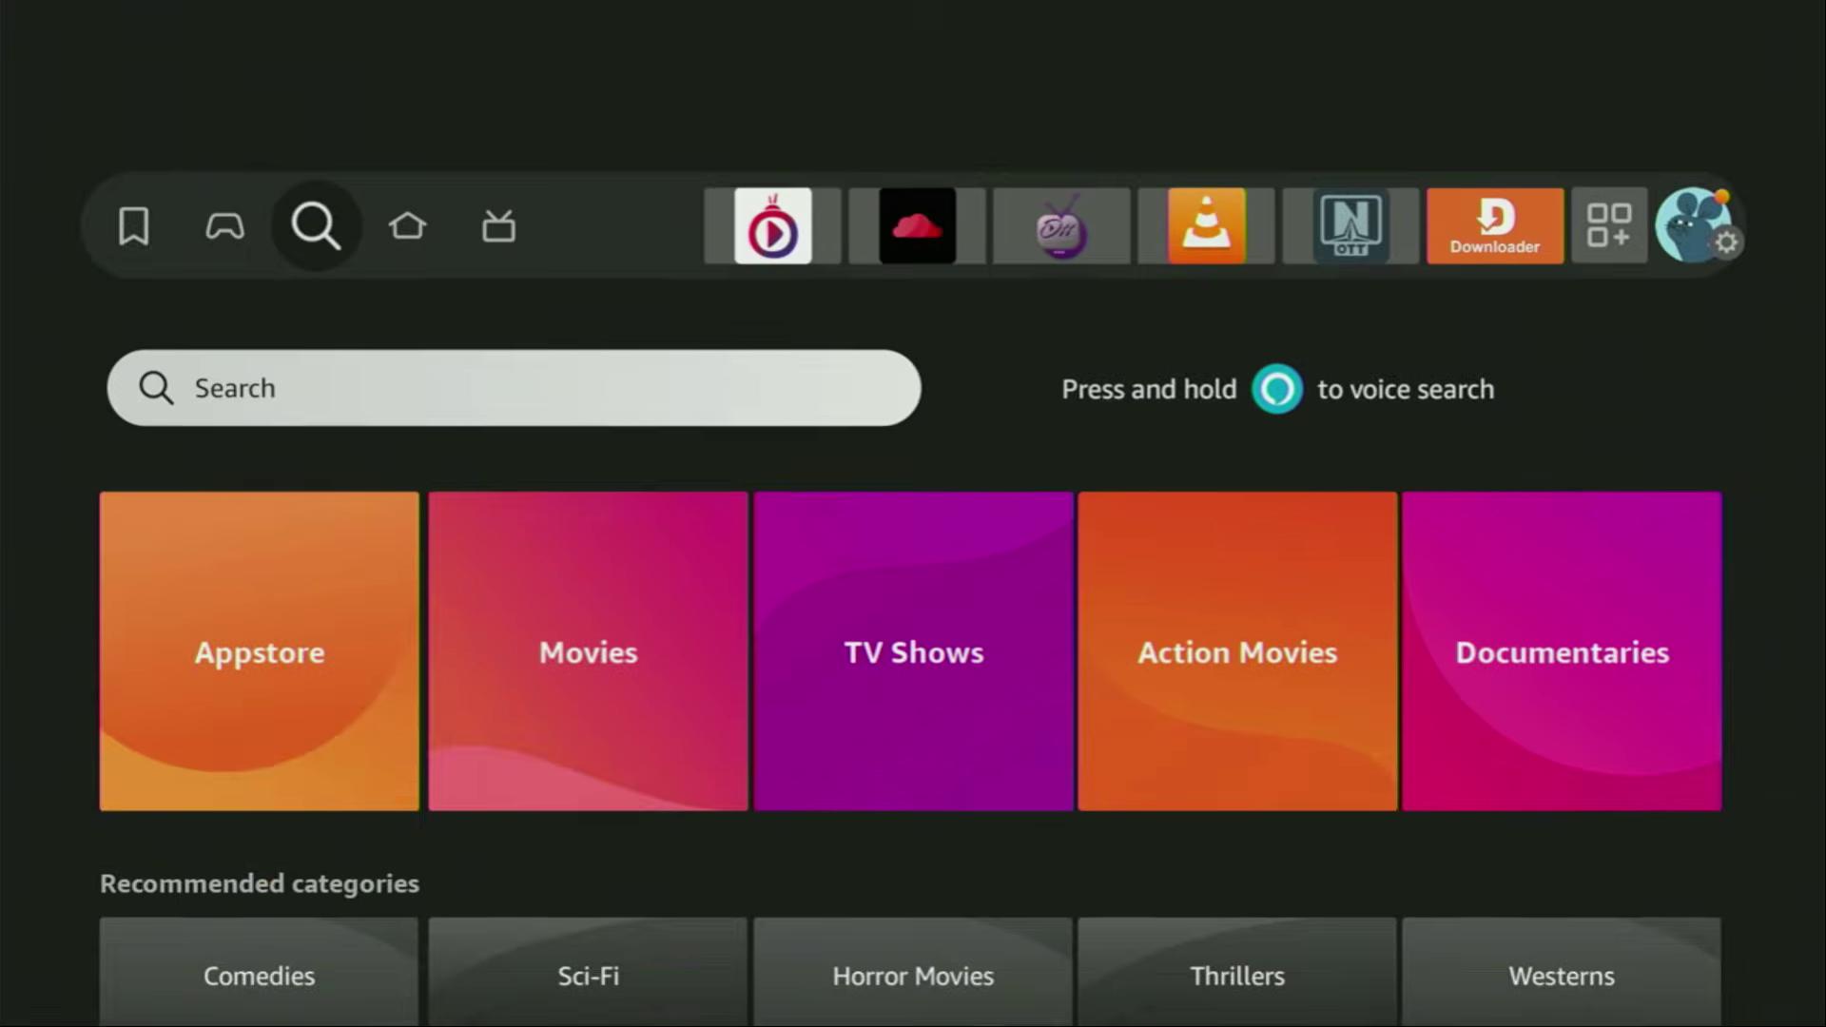
pyautogui.press('Return')
pyautogui.press('Right')
pyautogui.press('Right')
pyautogui.press('Right')
pyautogui.press('Return')
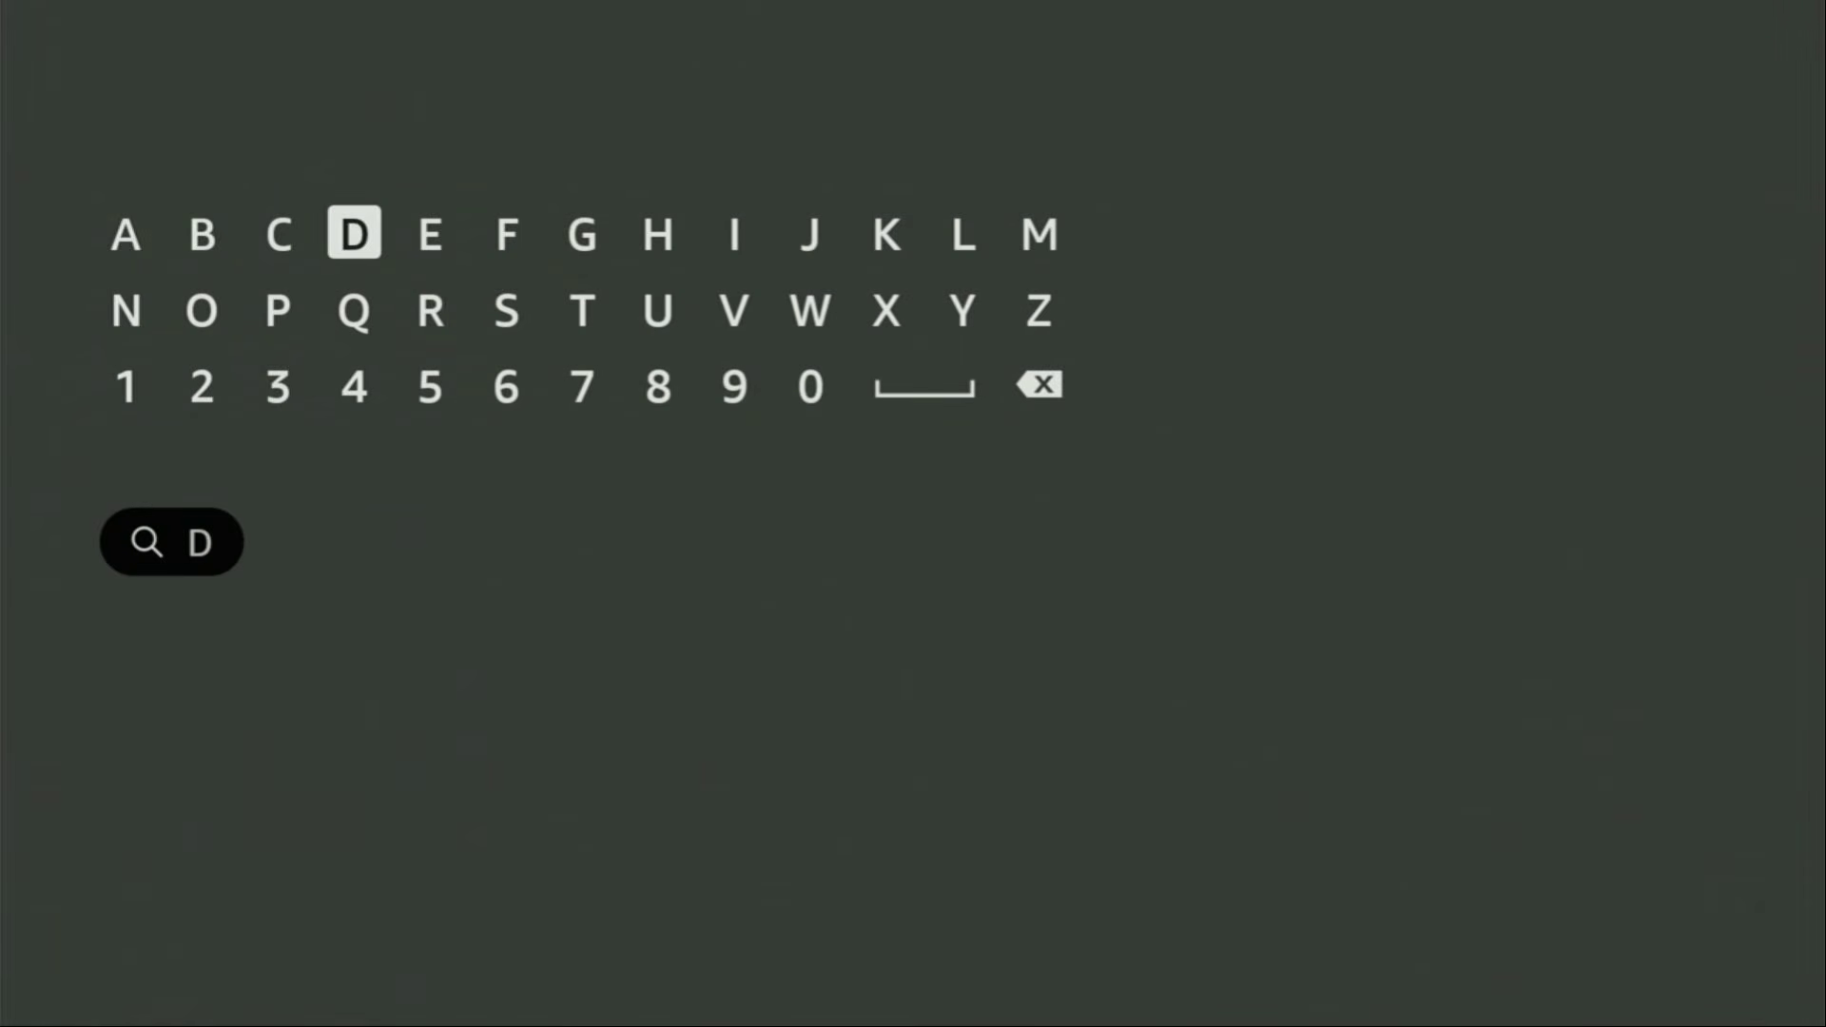
pyautogui.press('Down')
pyautogui.press('Left')
pyautogui.press('Left')
pyautogui.press('Return')
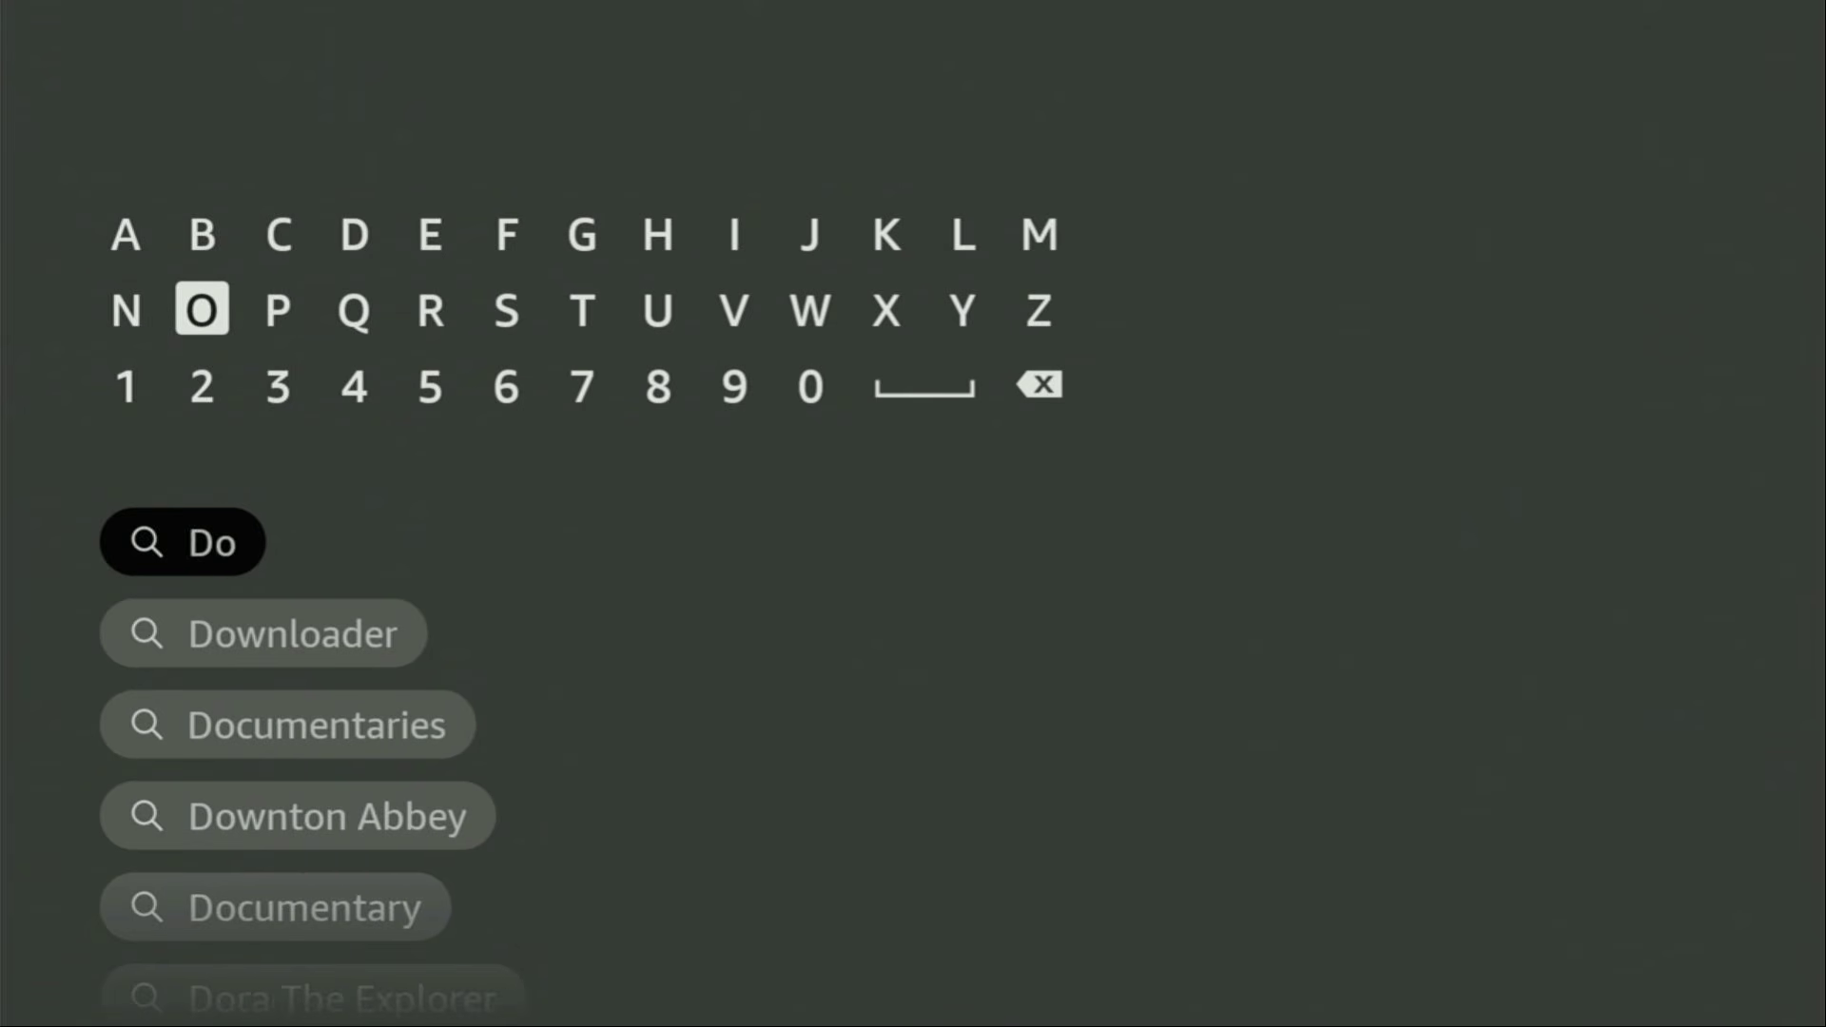
pyautogui.press('Down')
pyautogui.press('Down')
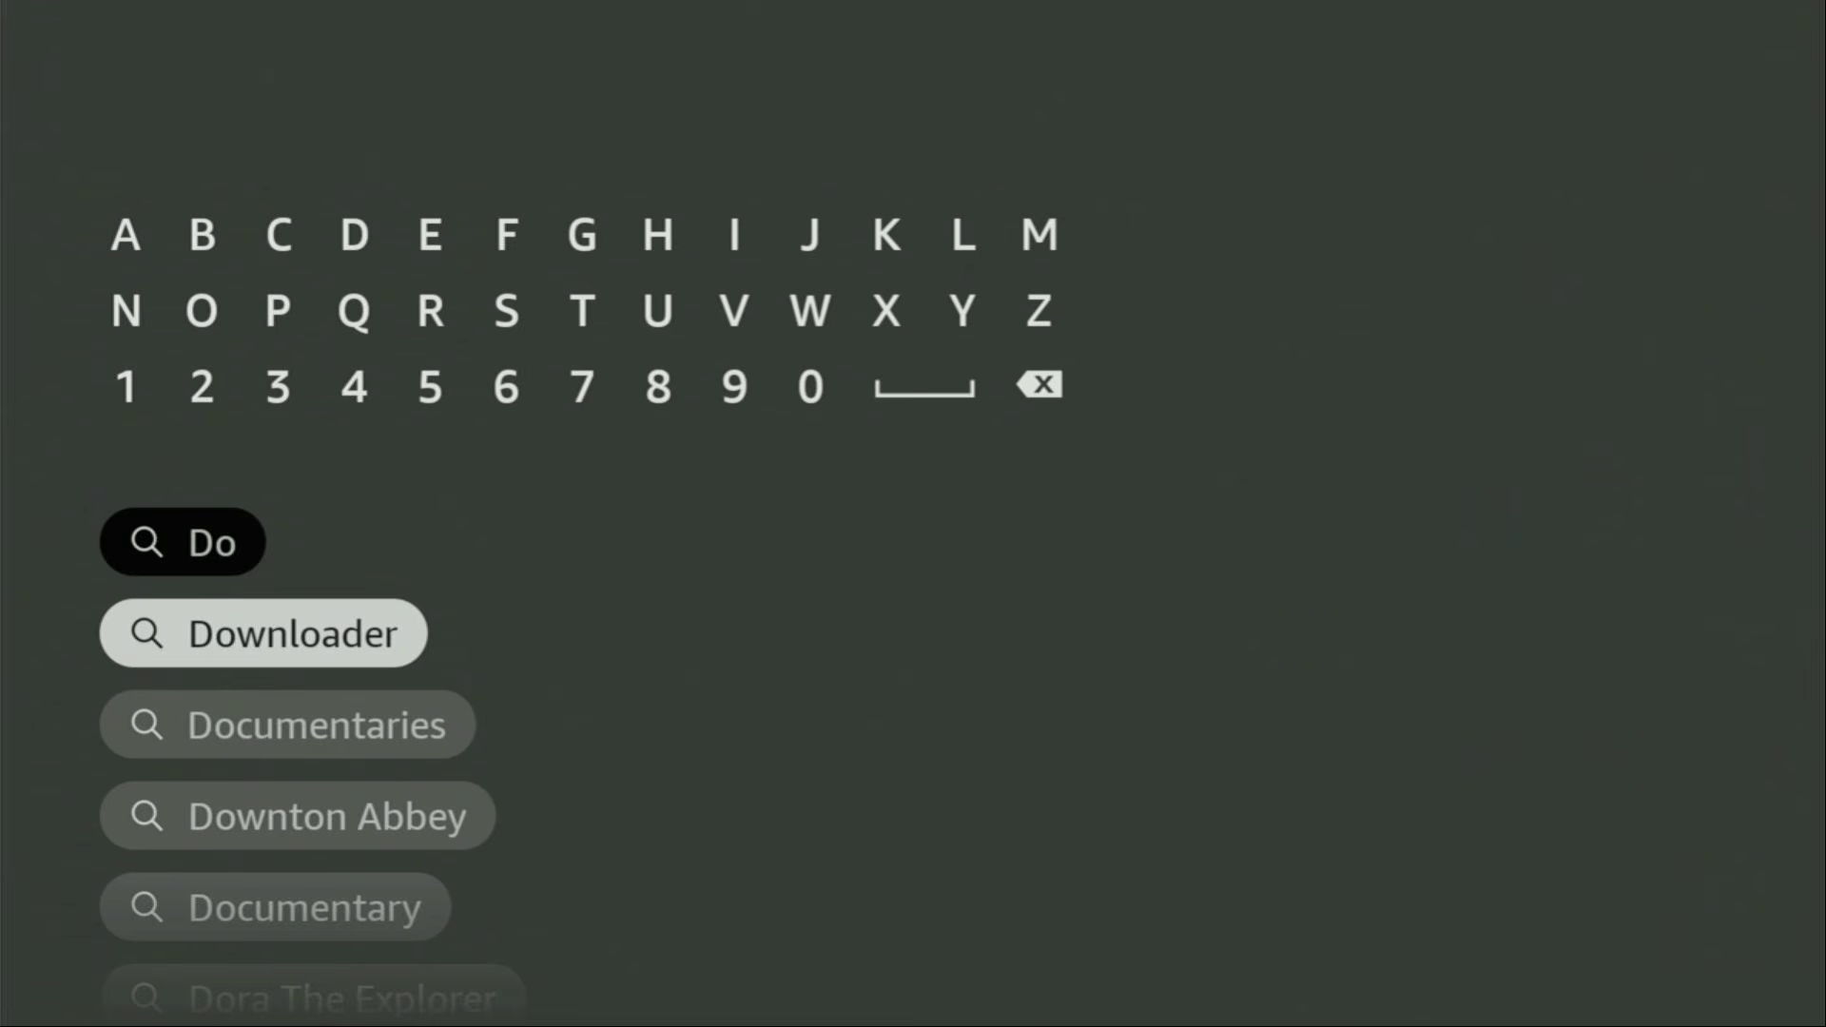
pyautogui.press('Return')
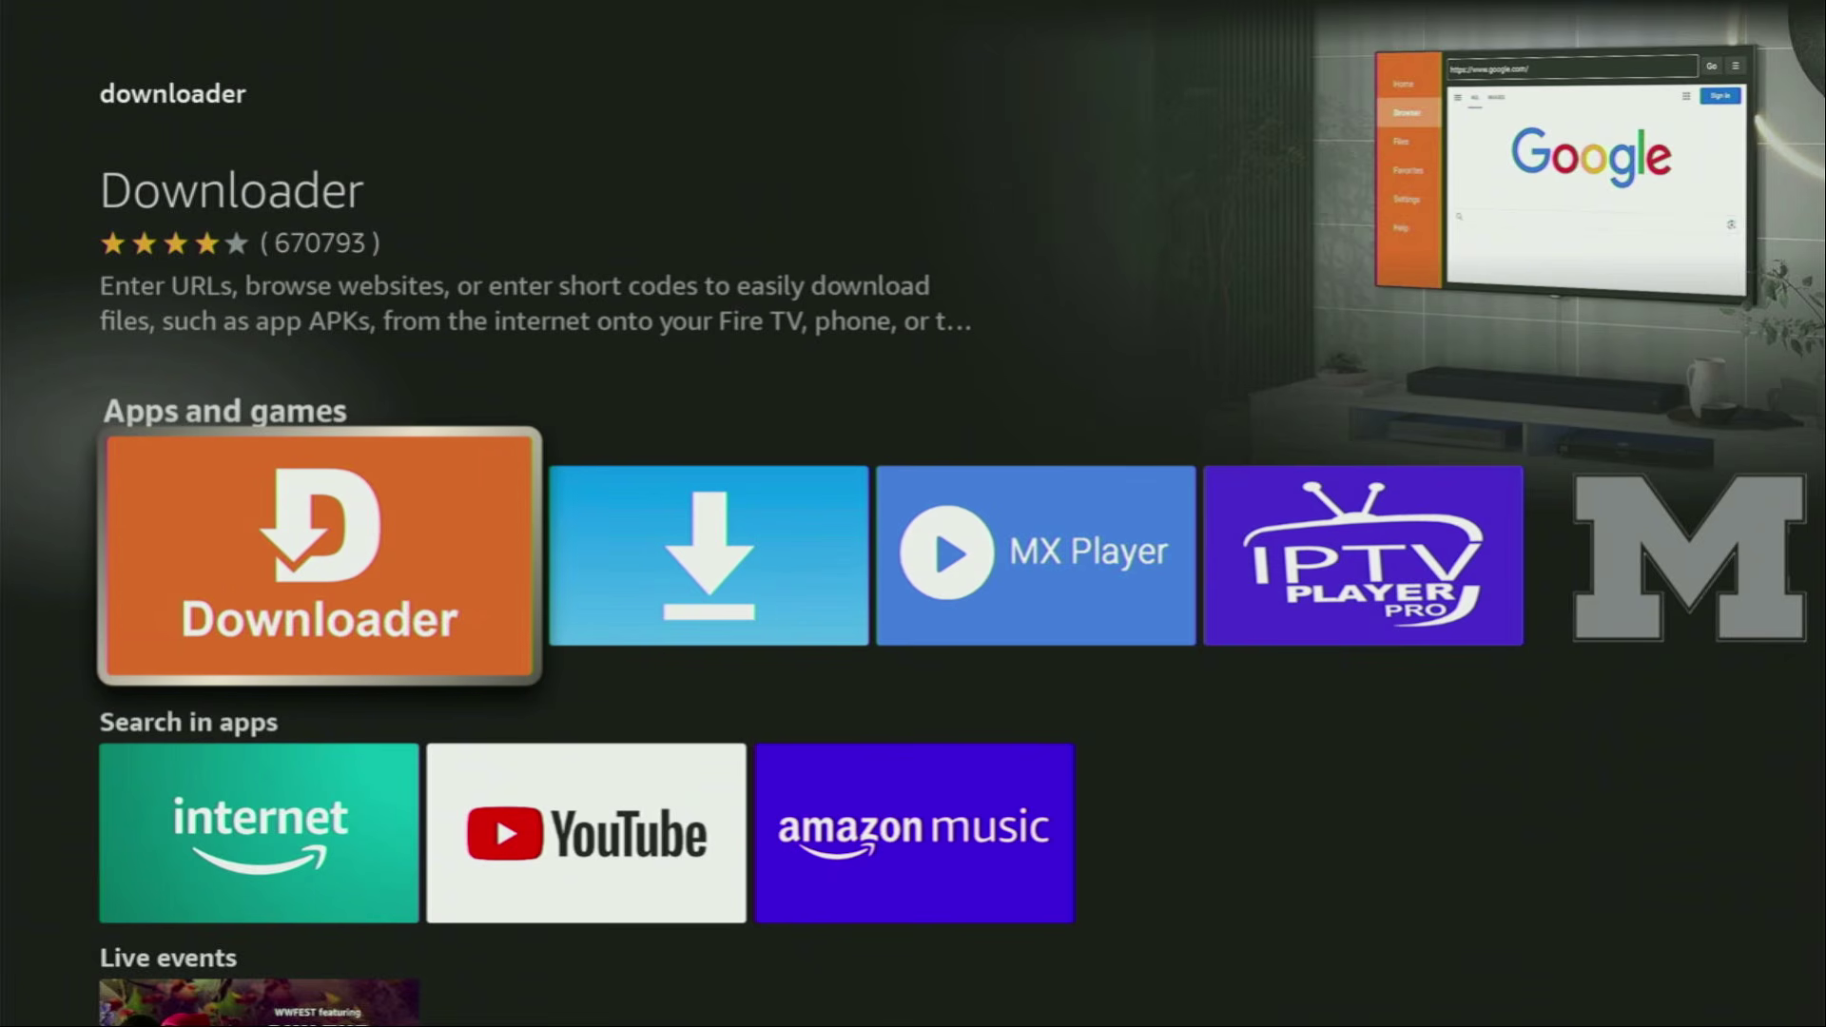
pyautogui.press('Down')
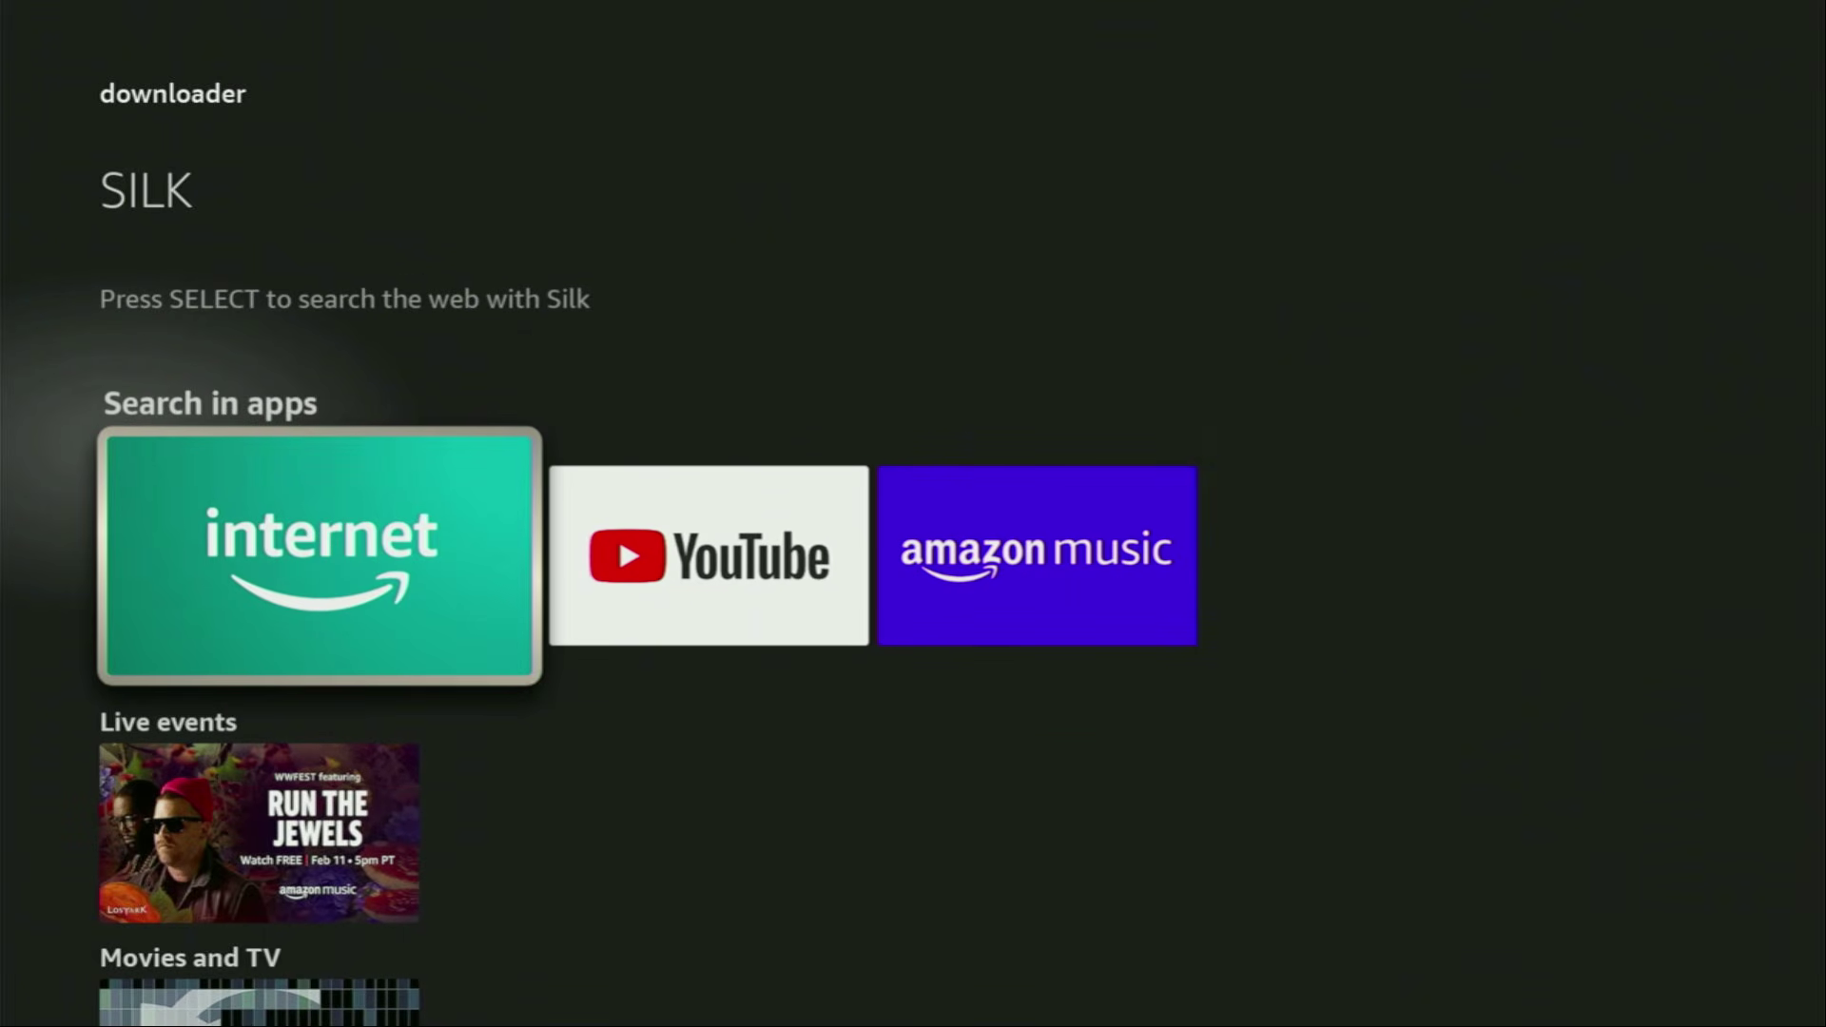
pyautogui.press('Right')
pyautogui.press('Right')
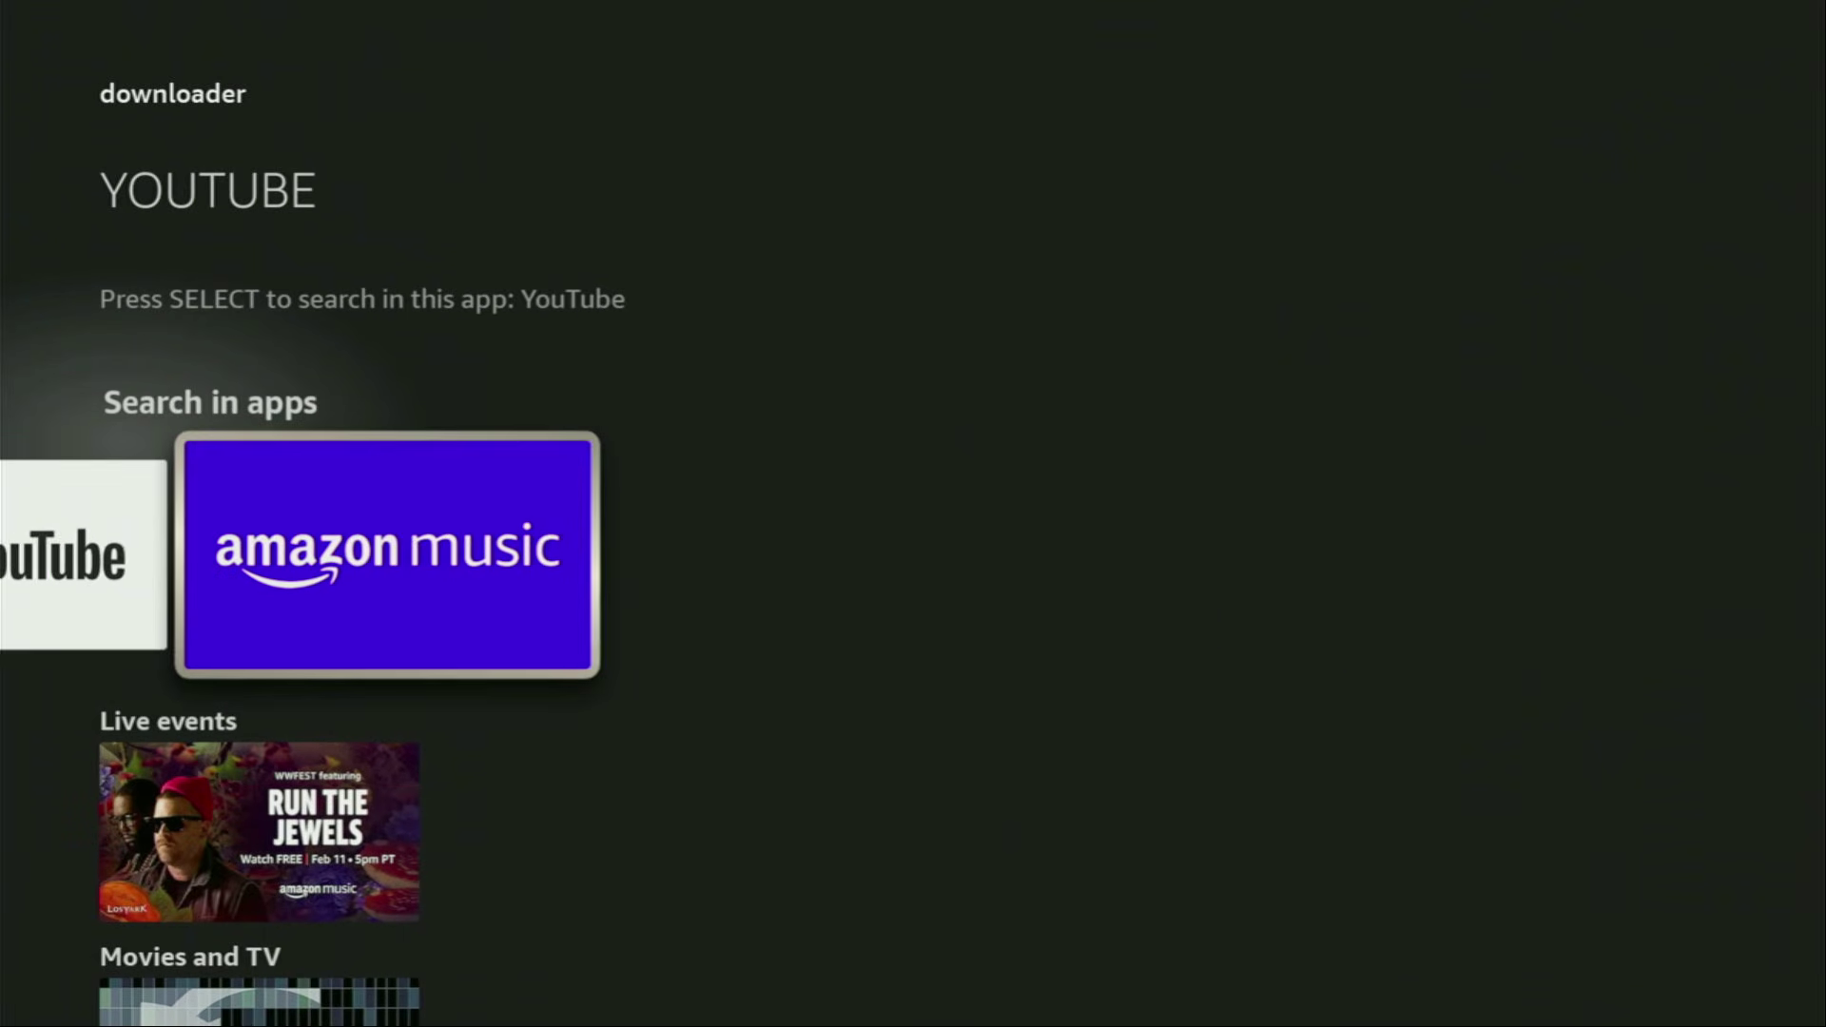
# - Go from search to the home screen's settings and open My Fire TV
pyautogui.press('Home')
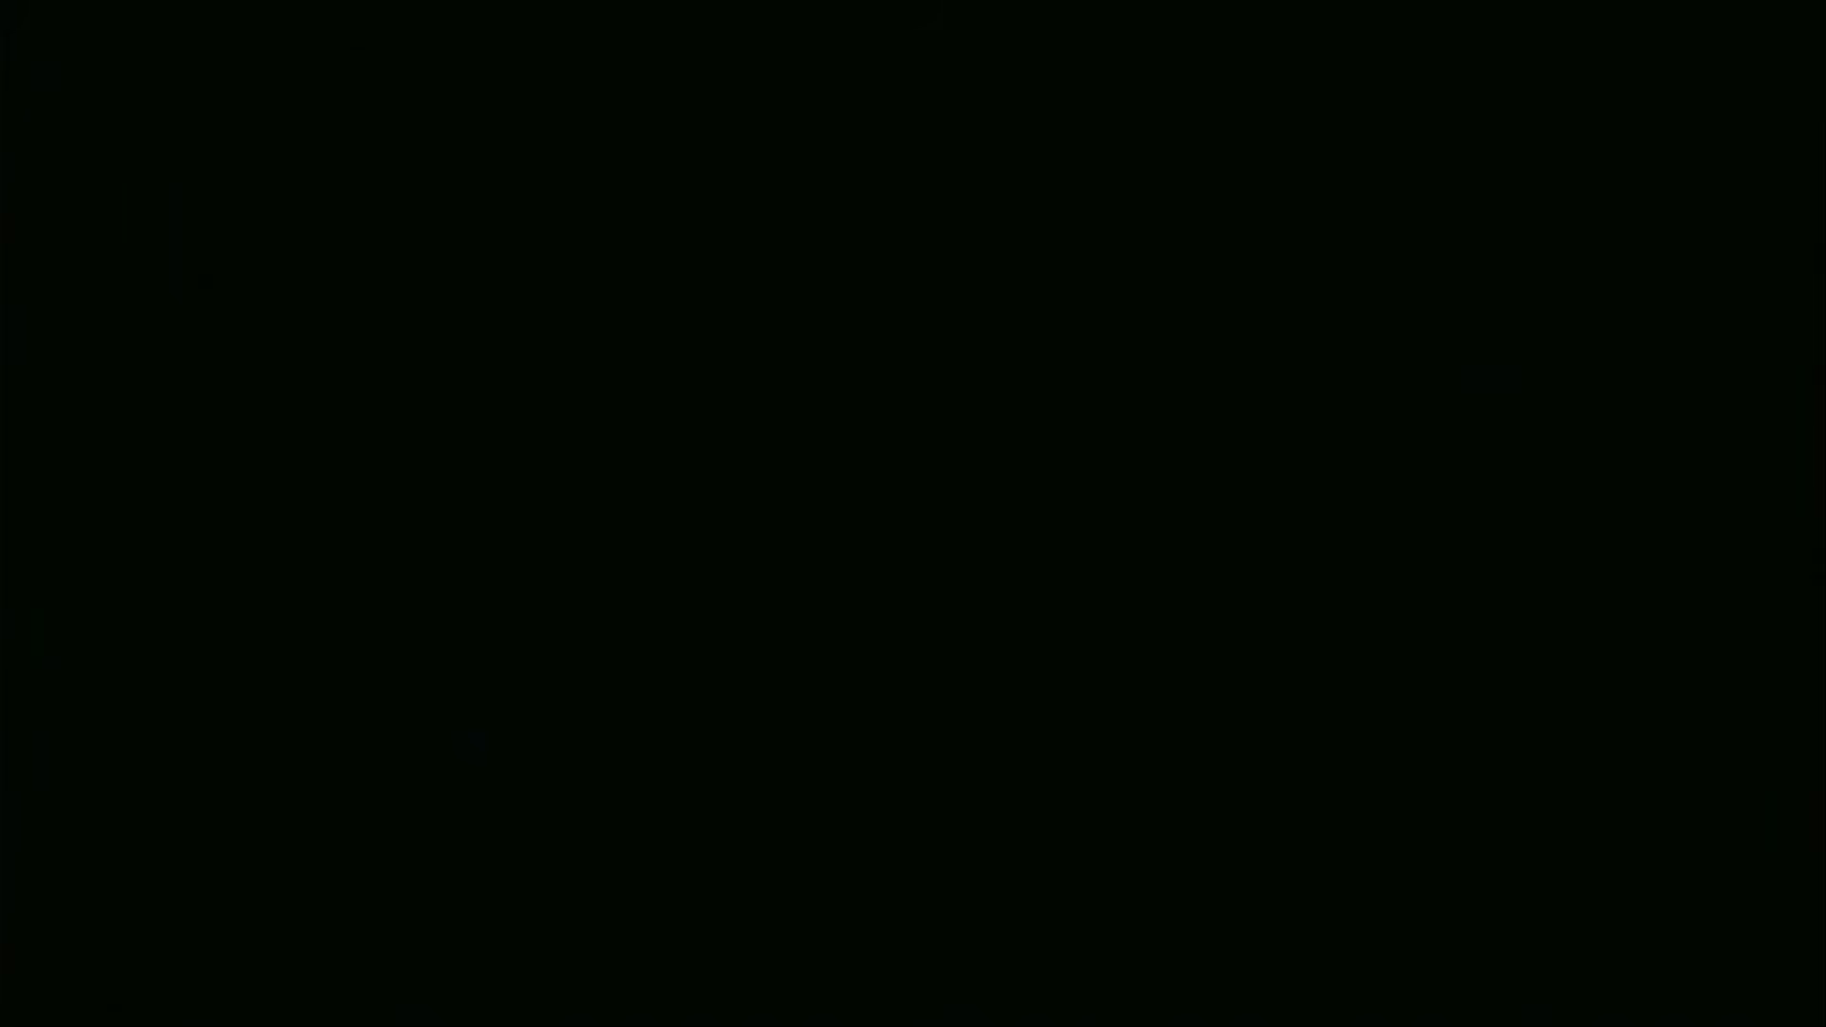
pyautogui.press('Right')
pyautogui.press('Right')
pyautogui.press('Right')
pyautogui.press('Right')
pyautogui.press('Right')
pyautogui.press('Right')
pyautogui.press('Right')
pyautogui.press('Right')
pyautogui.press('Right')
pyautogui.press('Right')
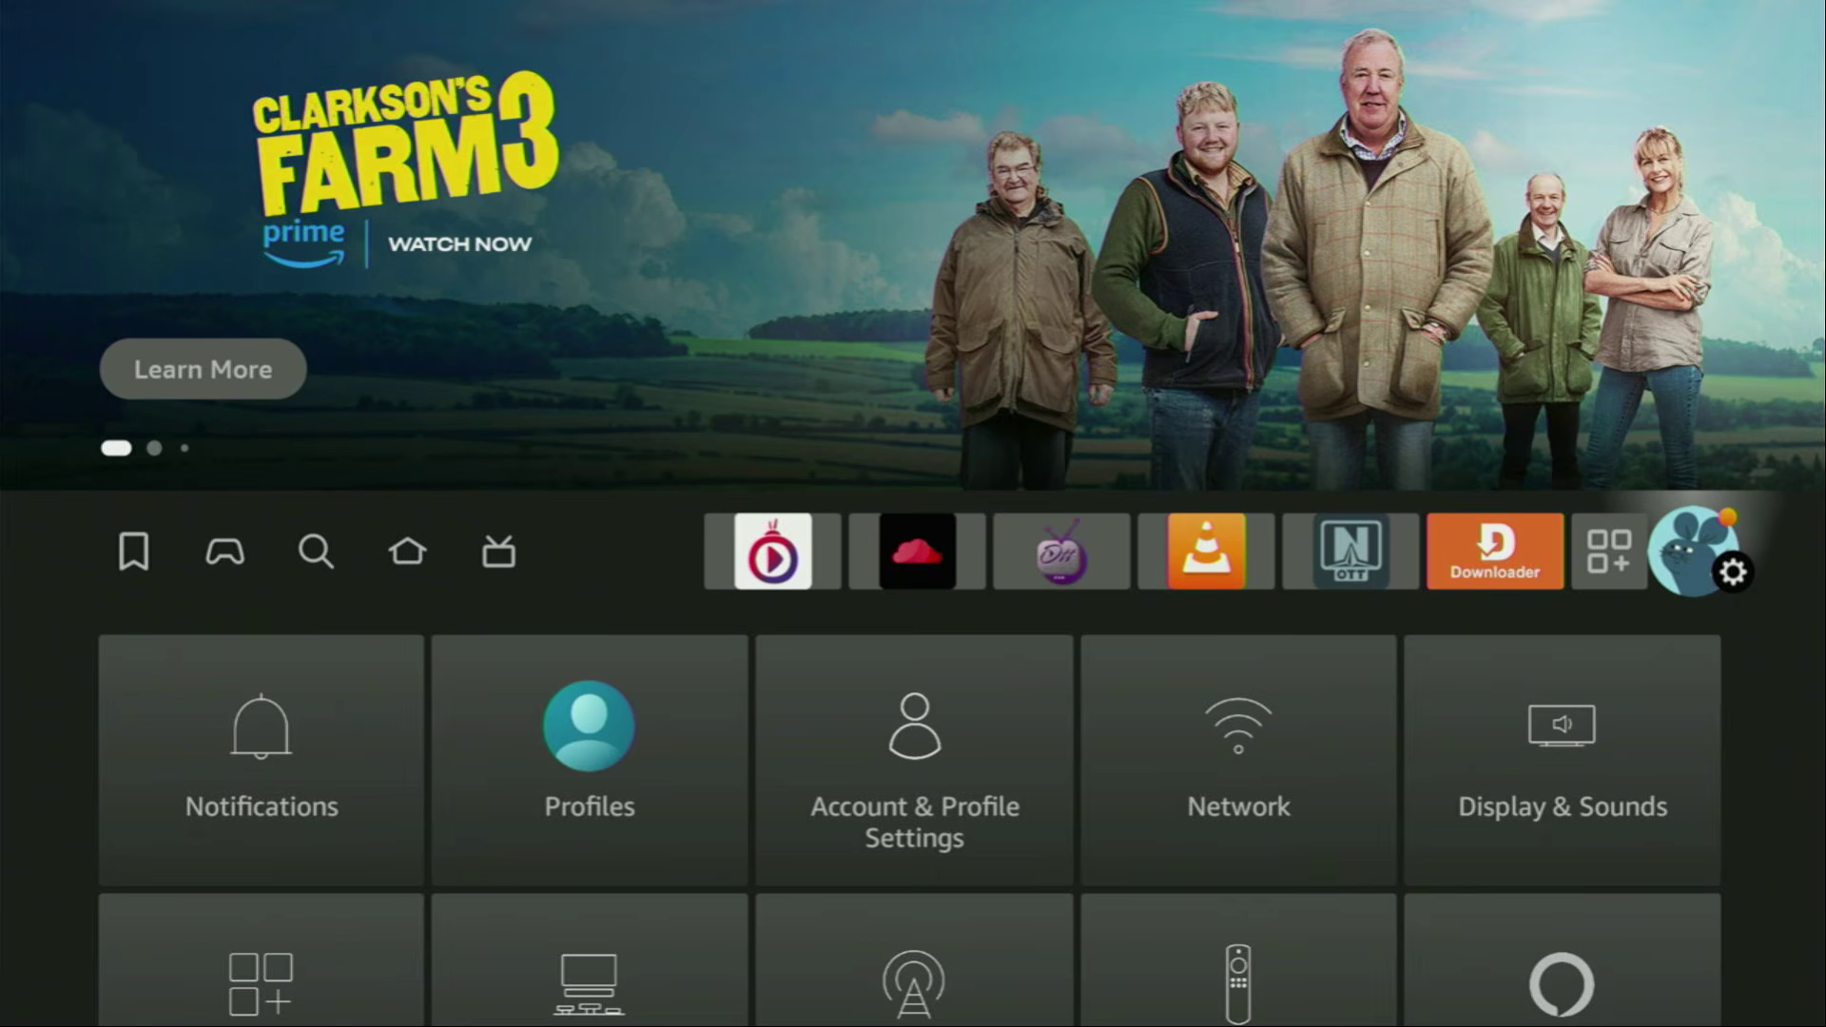
pyautogui.press('Down')
pyautogui.press('Down')
pyautogui.press('Down')
pyautogui.press('Right')
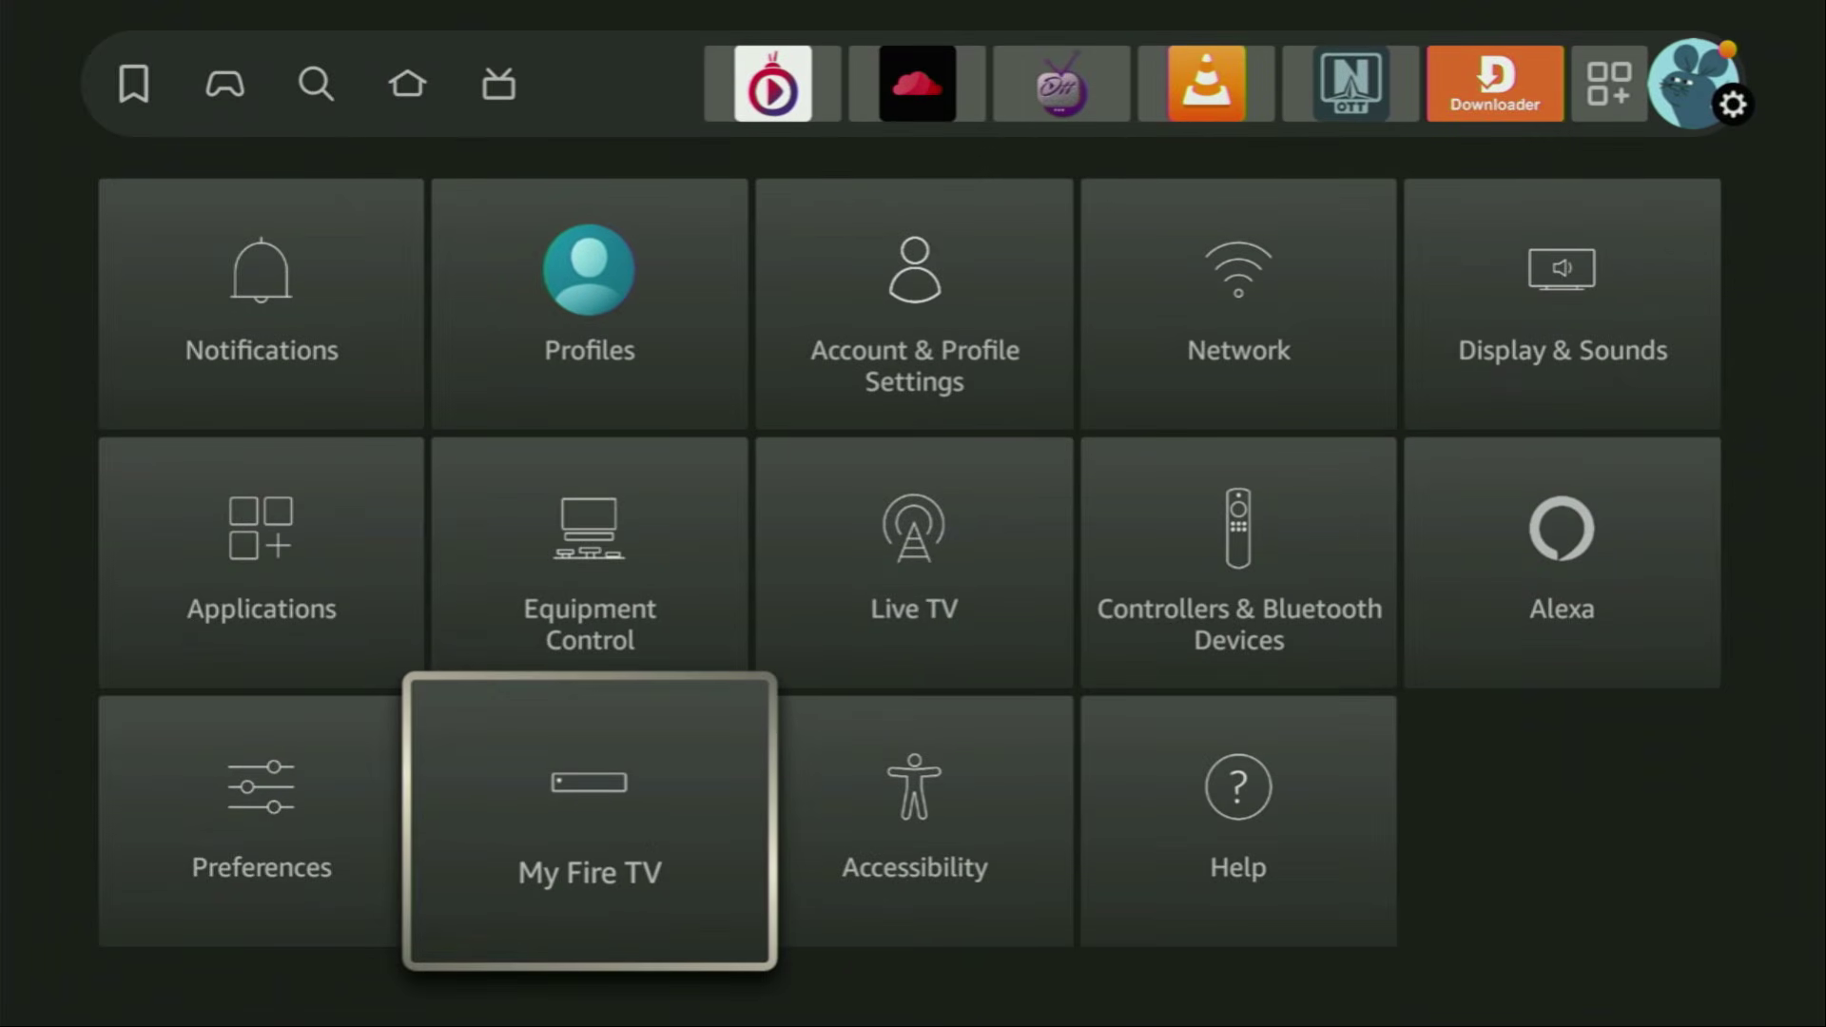
pyautogui.press('Return')
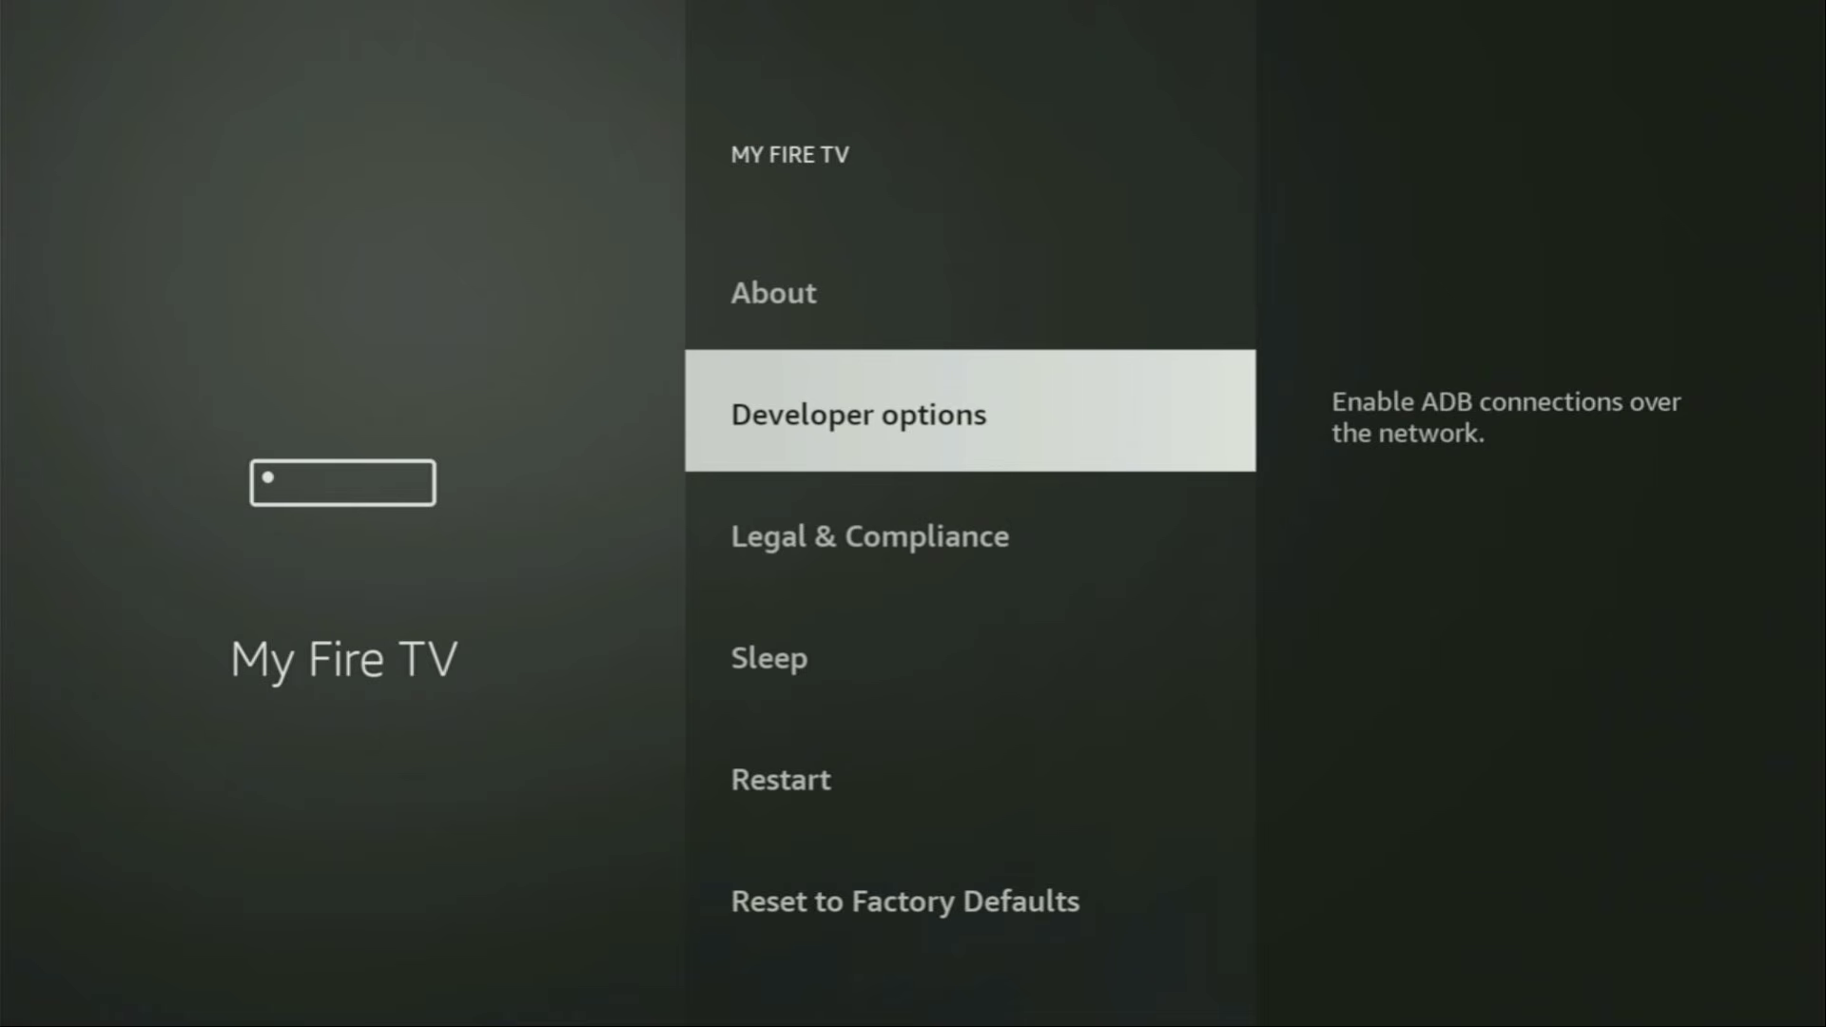
# - Browse the My Fire TV menu down to Sleep and back up to About
pyautogui.press('Down')
pyautogui.press('Up')
pyautogui.press('Up')
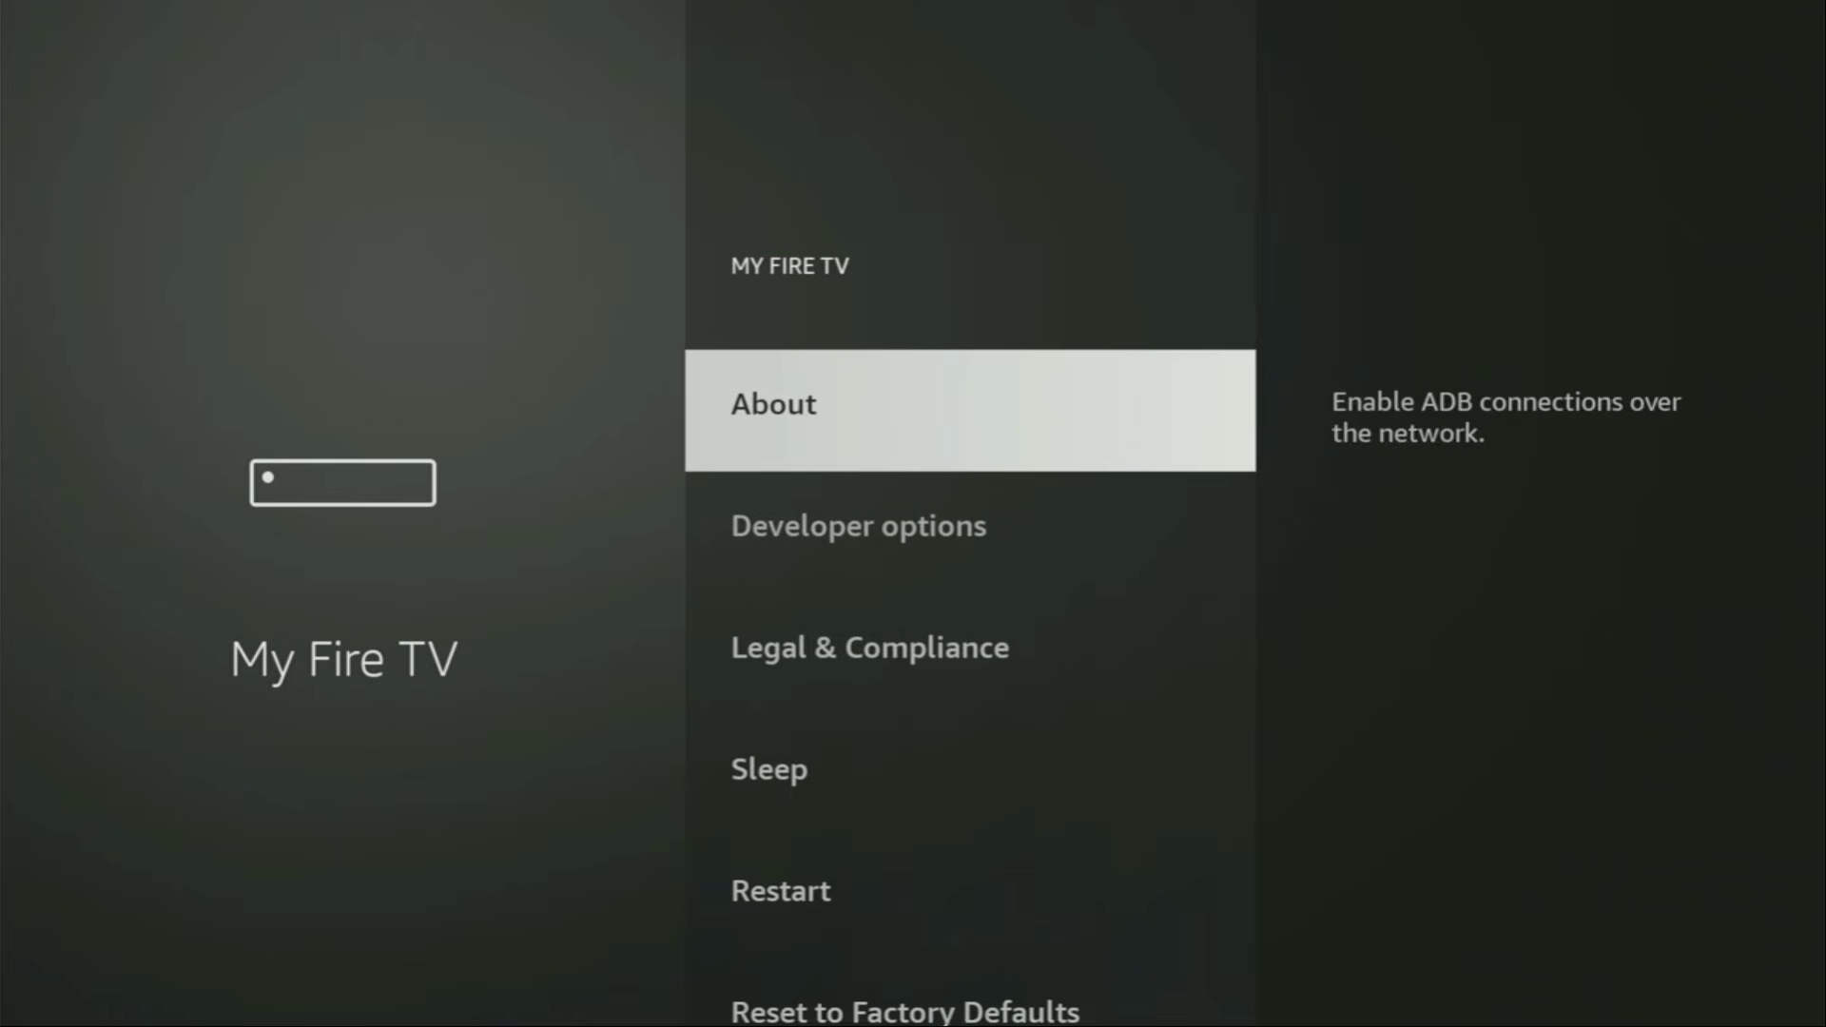
pyautogui.press('Down')
pyautogui.press('Down')
pyautogui.press('Down')
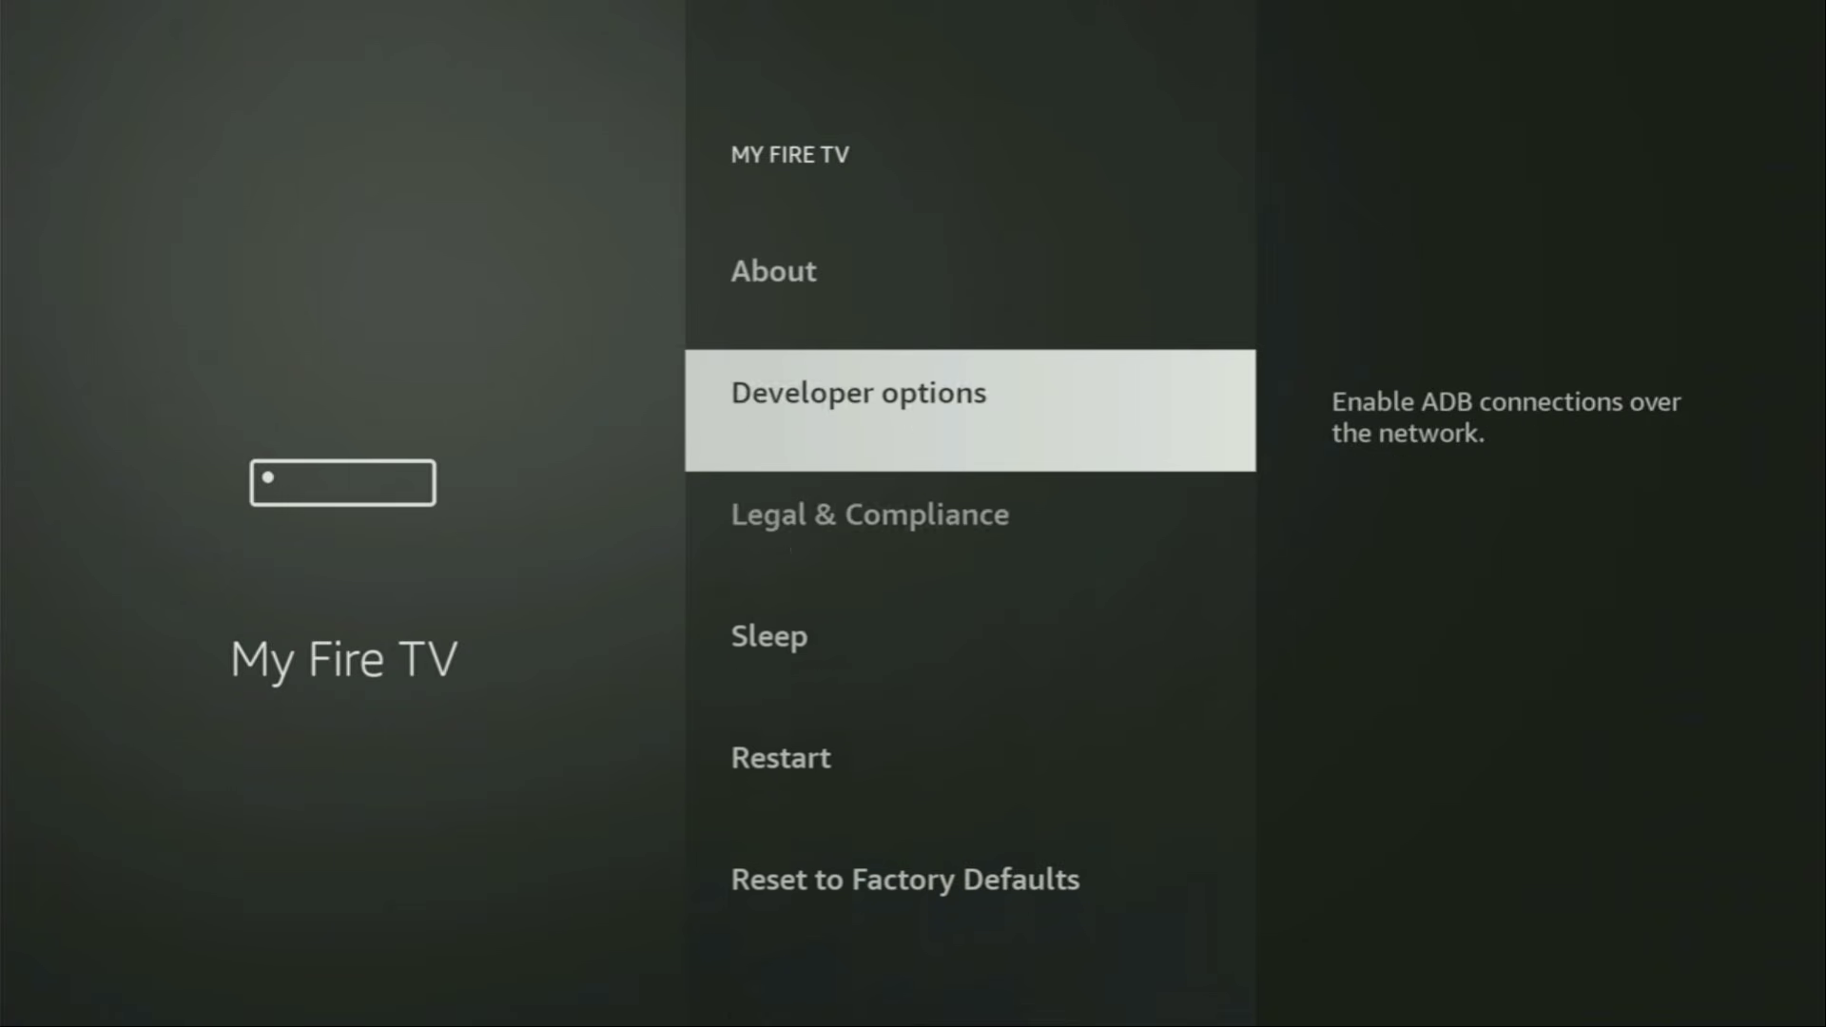
pyautogui.press('Up')
pyautogui.press('Up')
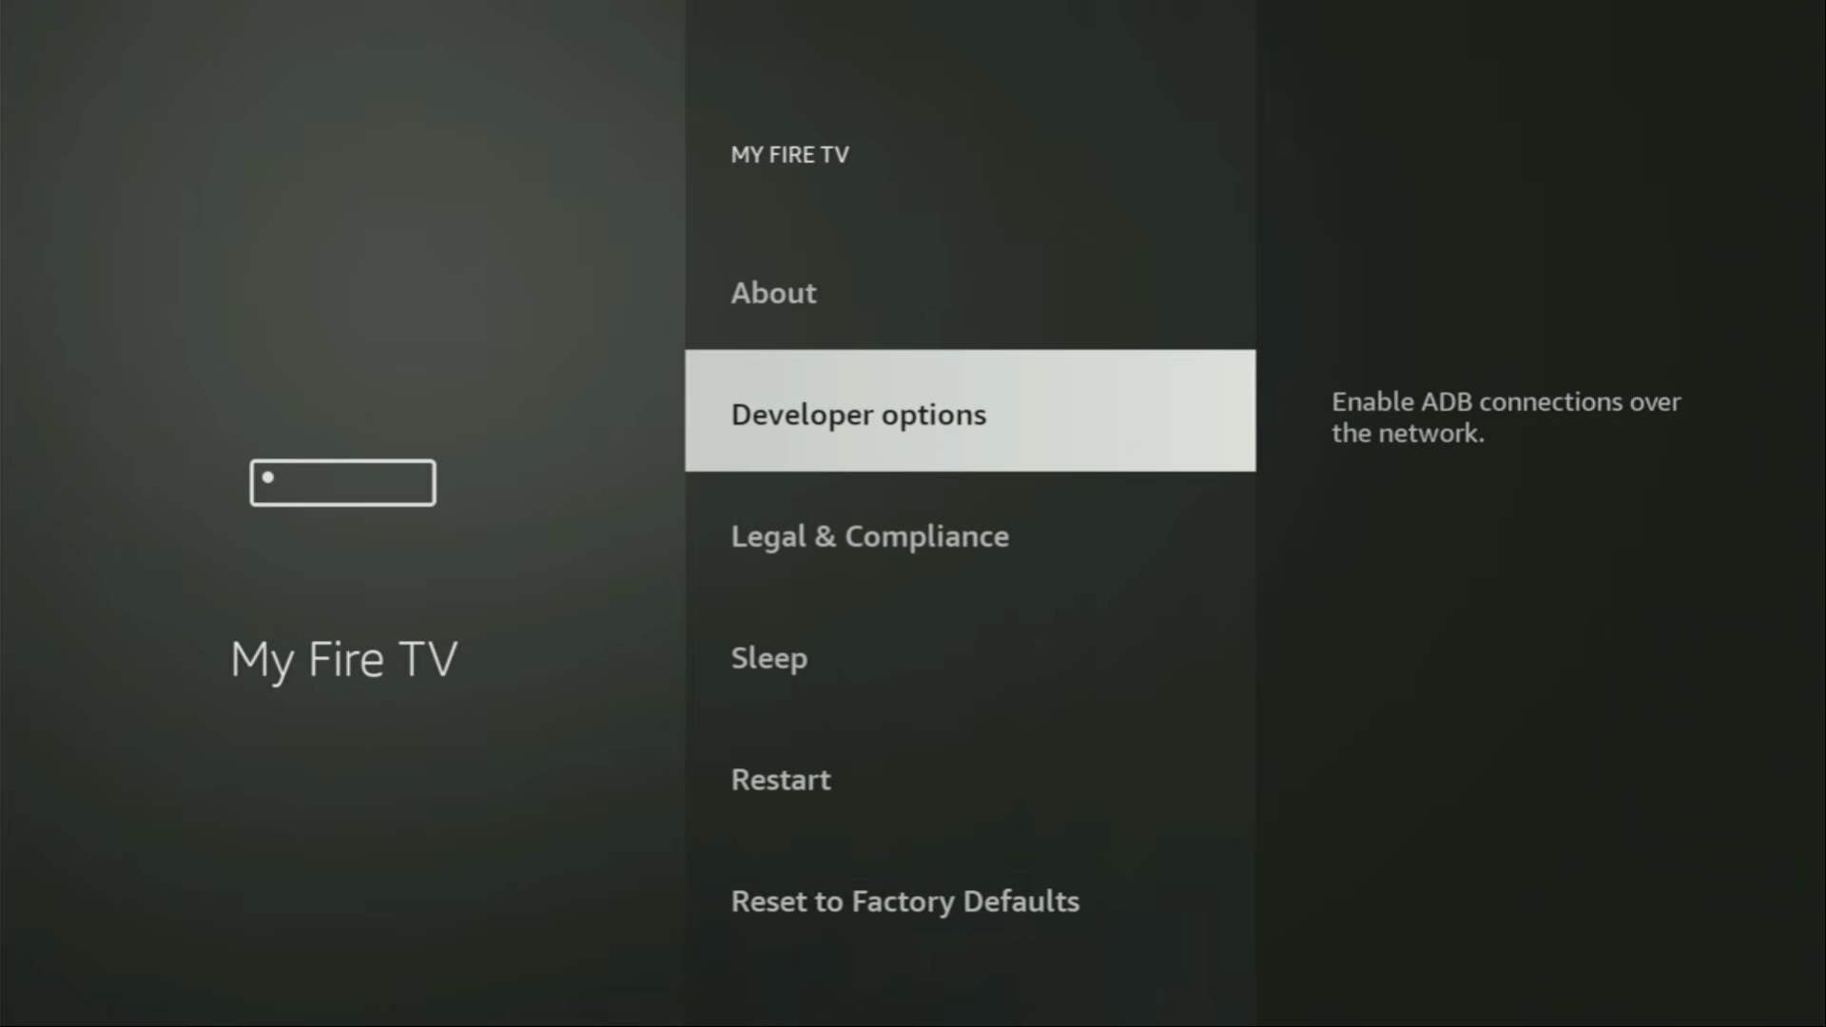
pyautogui.press('Up')
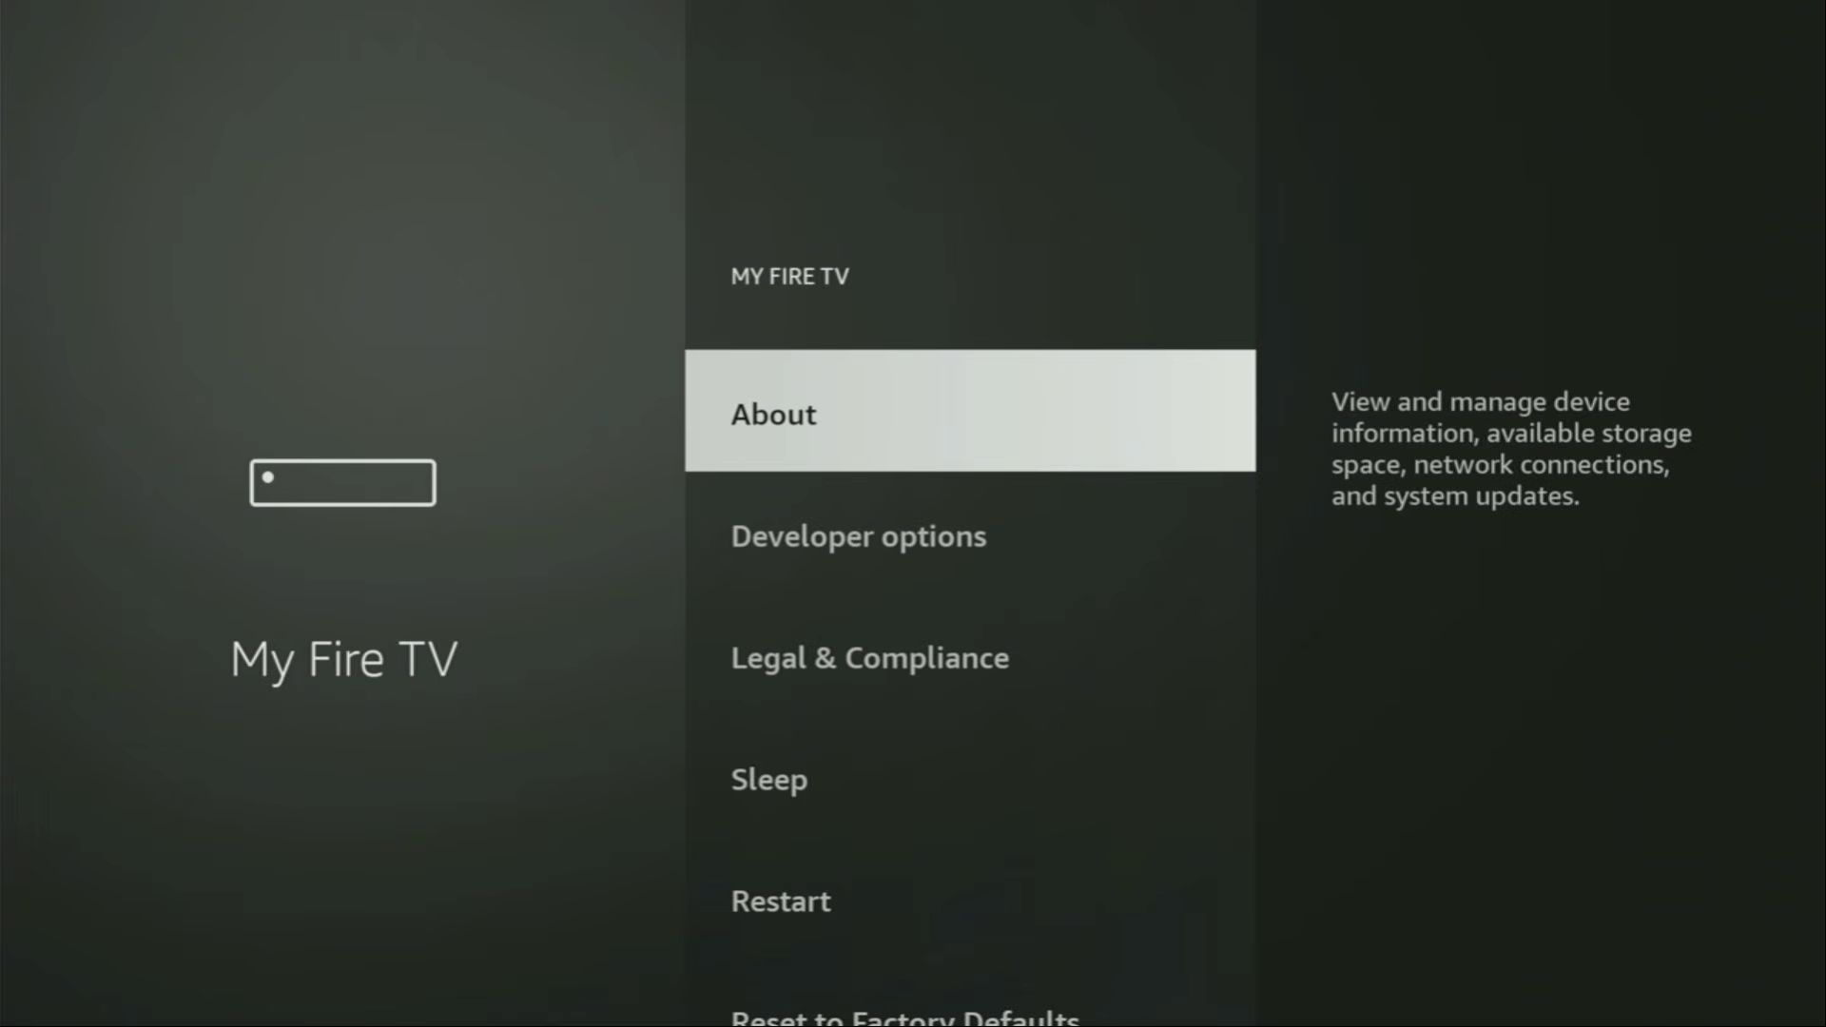
pyautogui.press('Return')
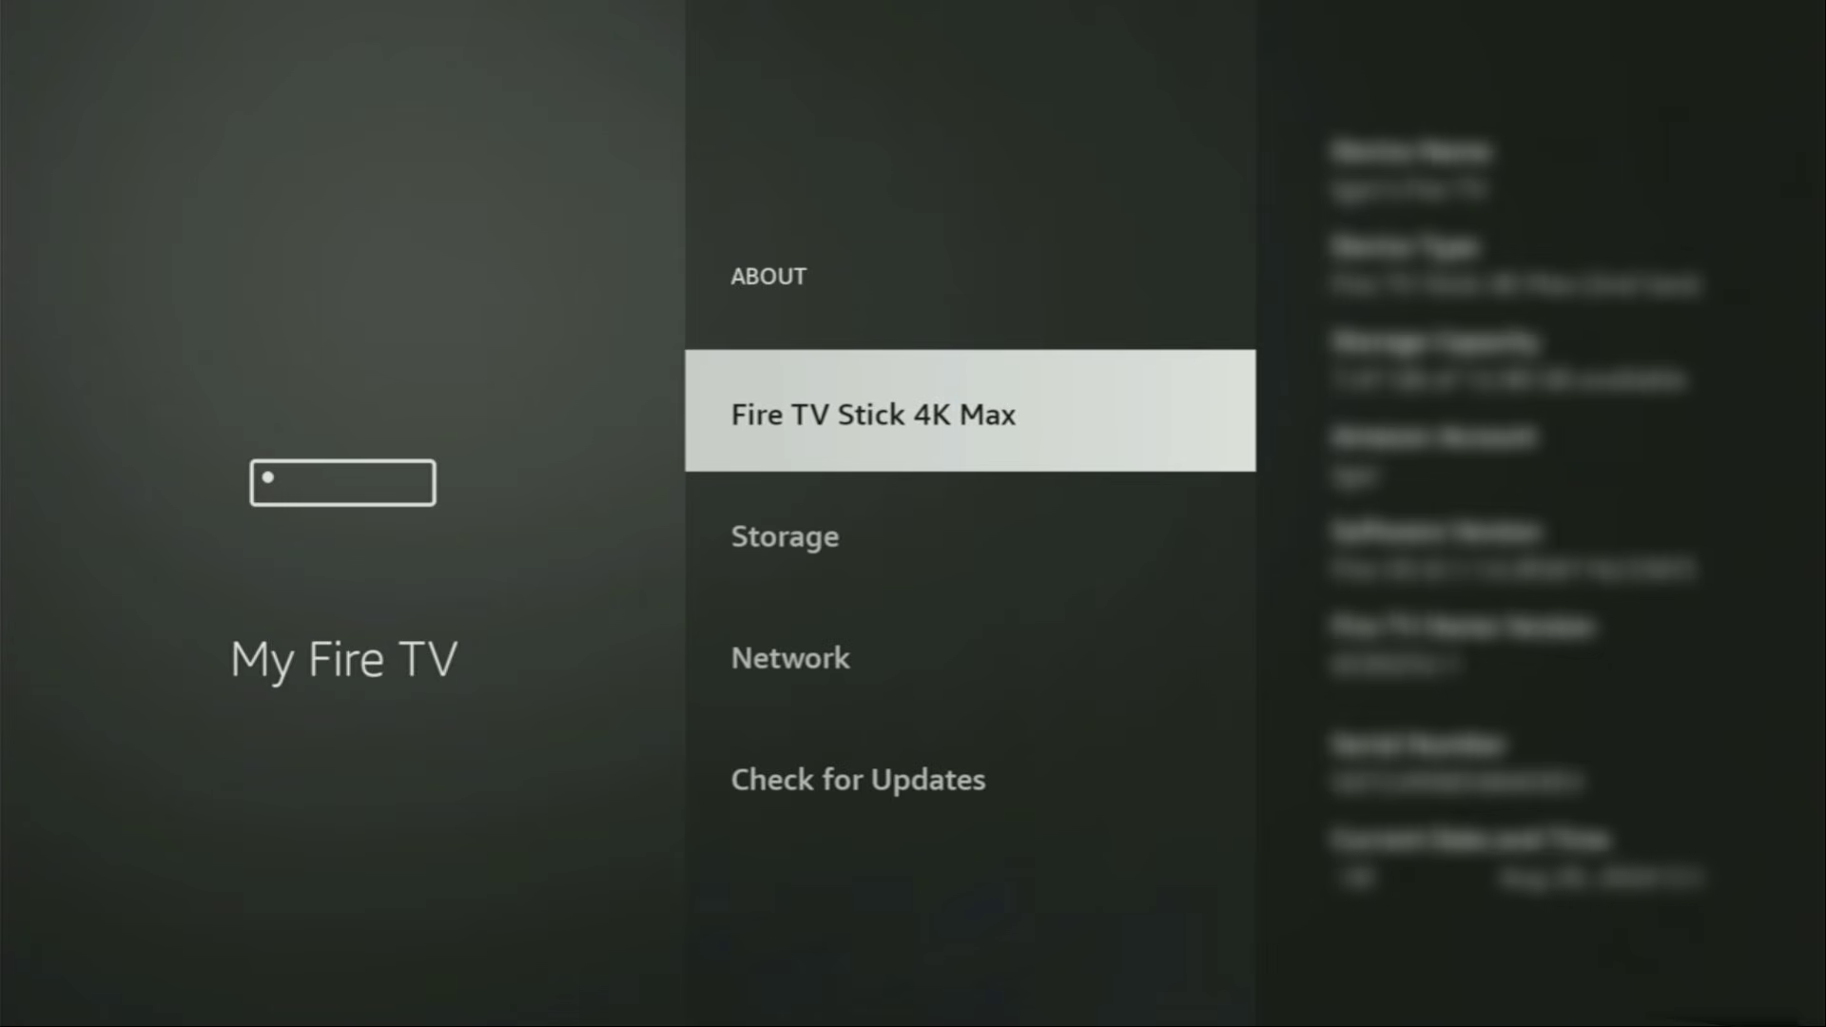
pyautogui.press('Return')
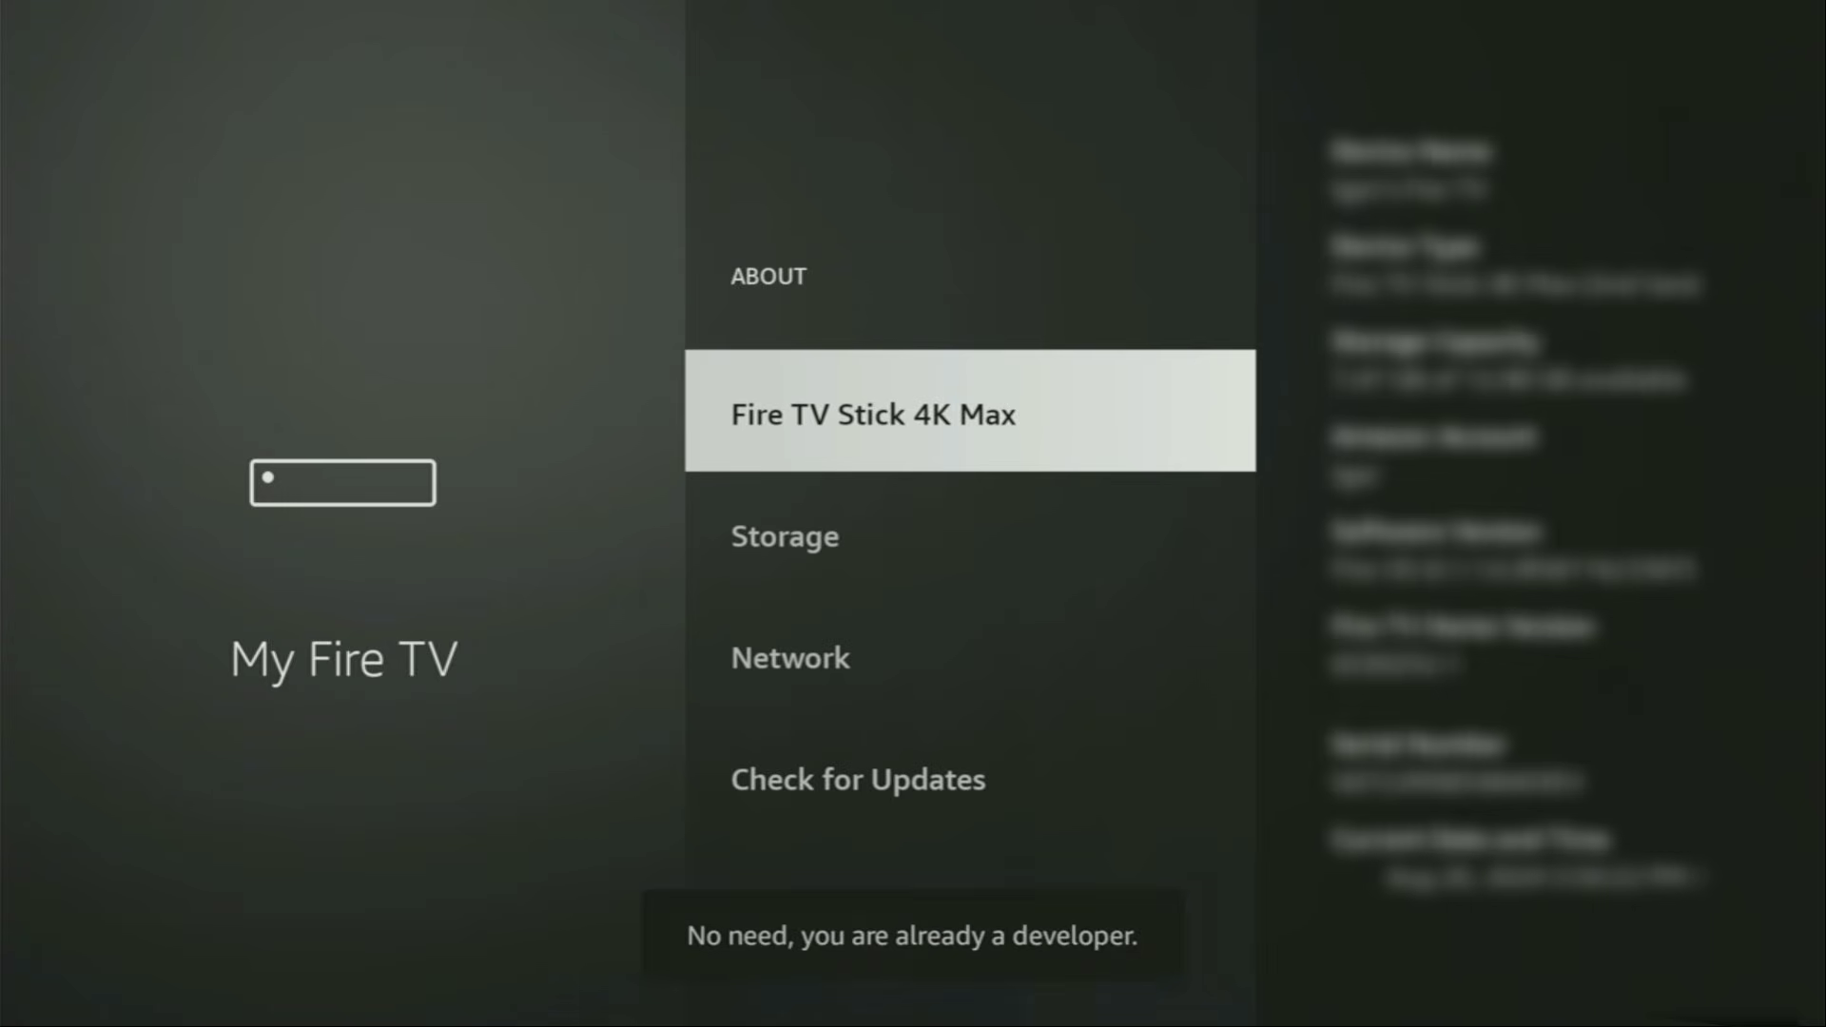
pyautogui.press('Return')
pyautogui.press('Return')
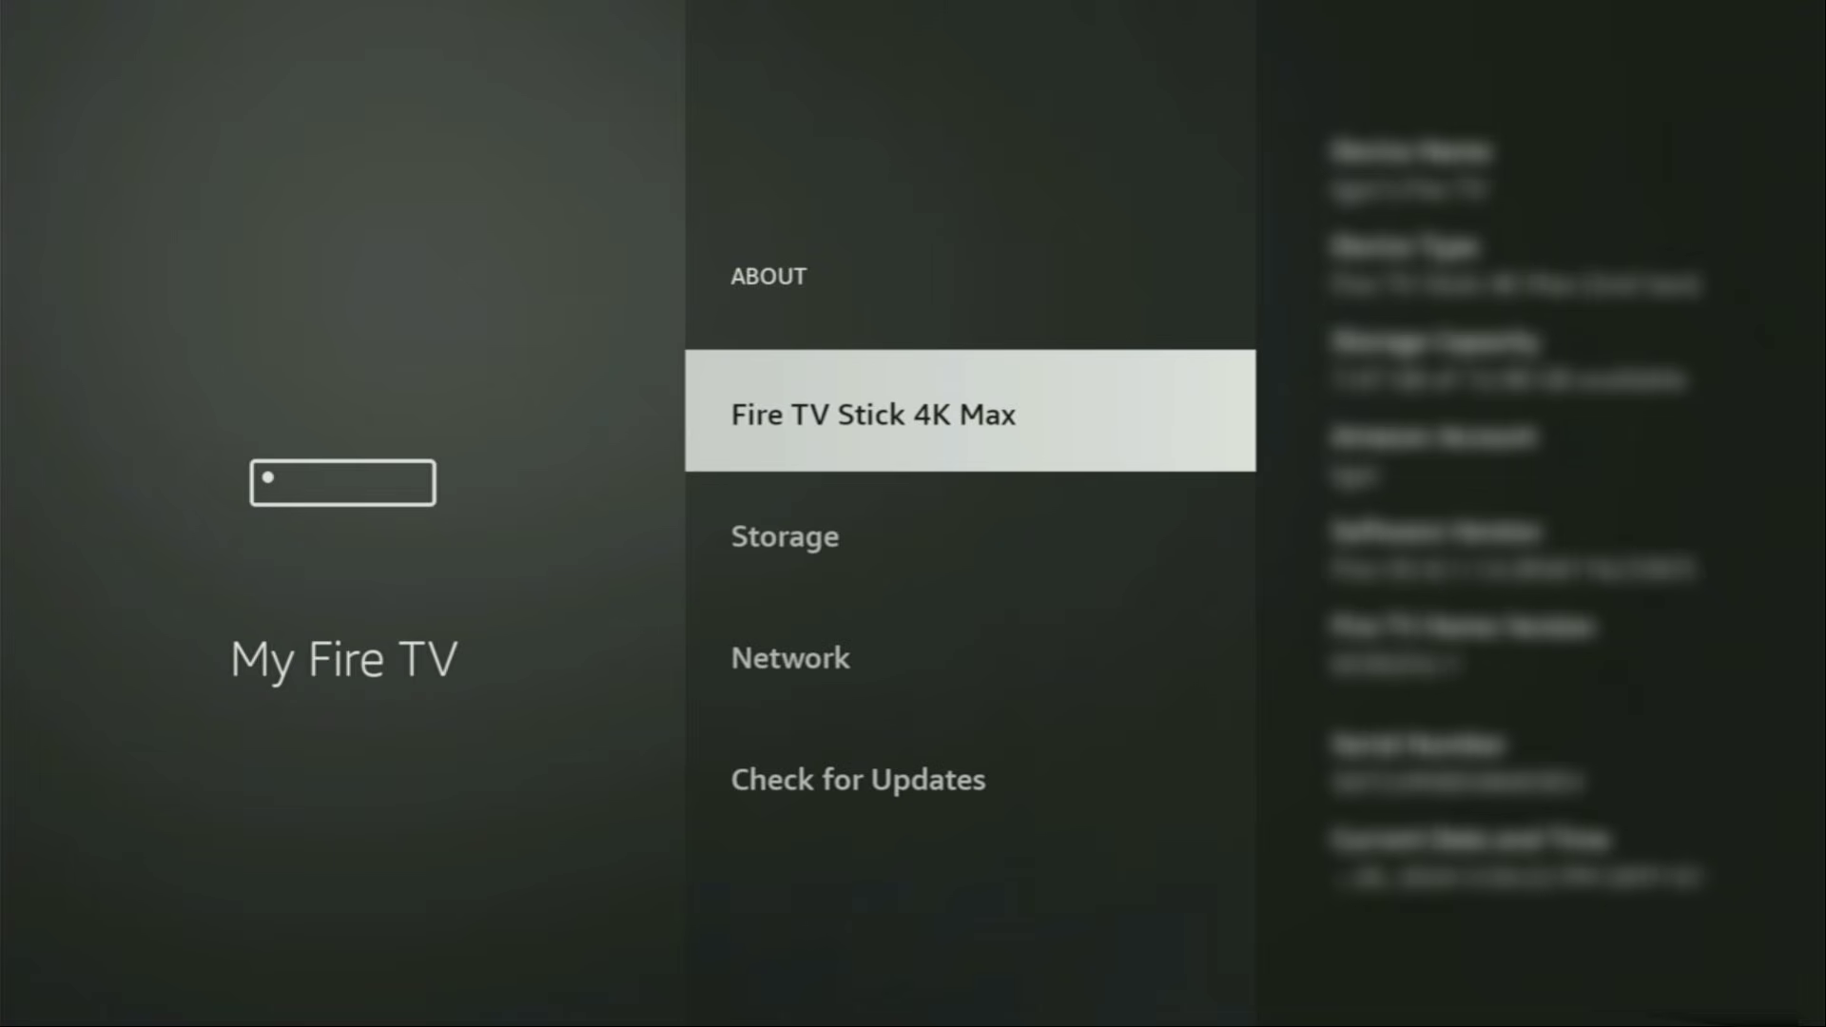
pyautogui.press('Escape')
pyautogui.press('Down')
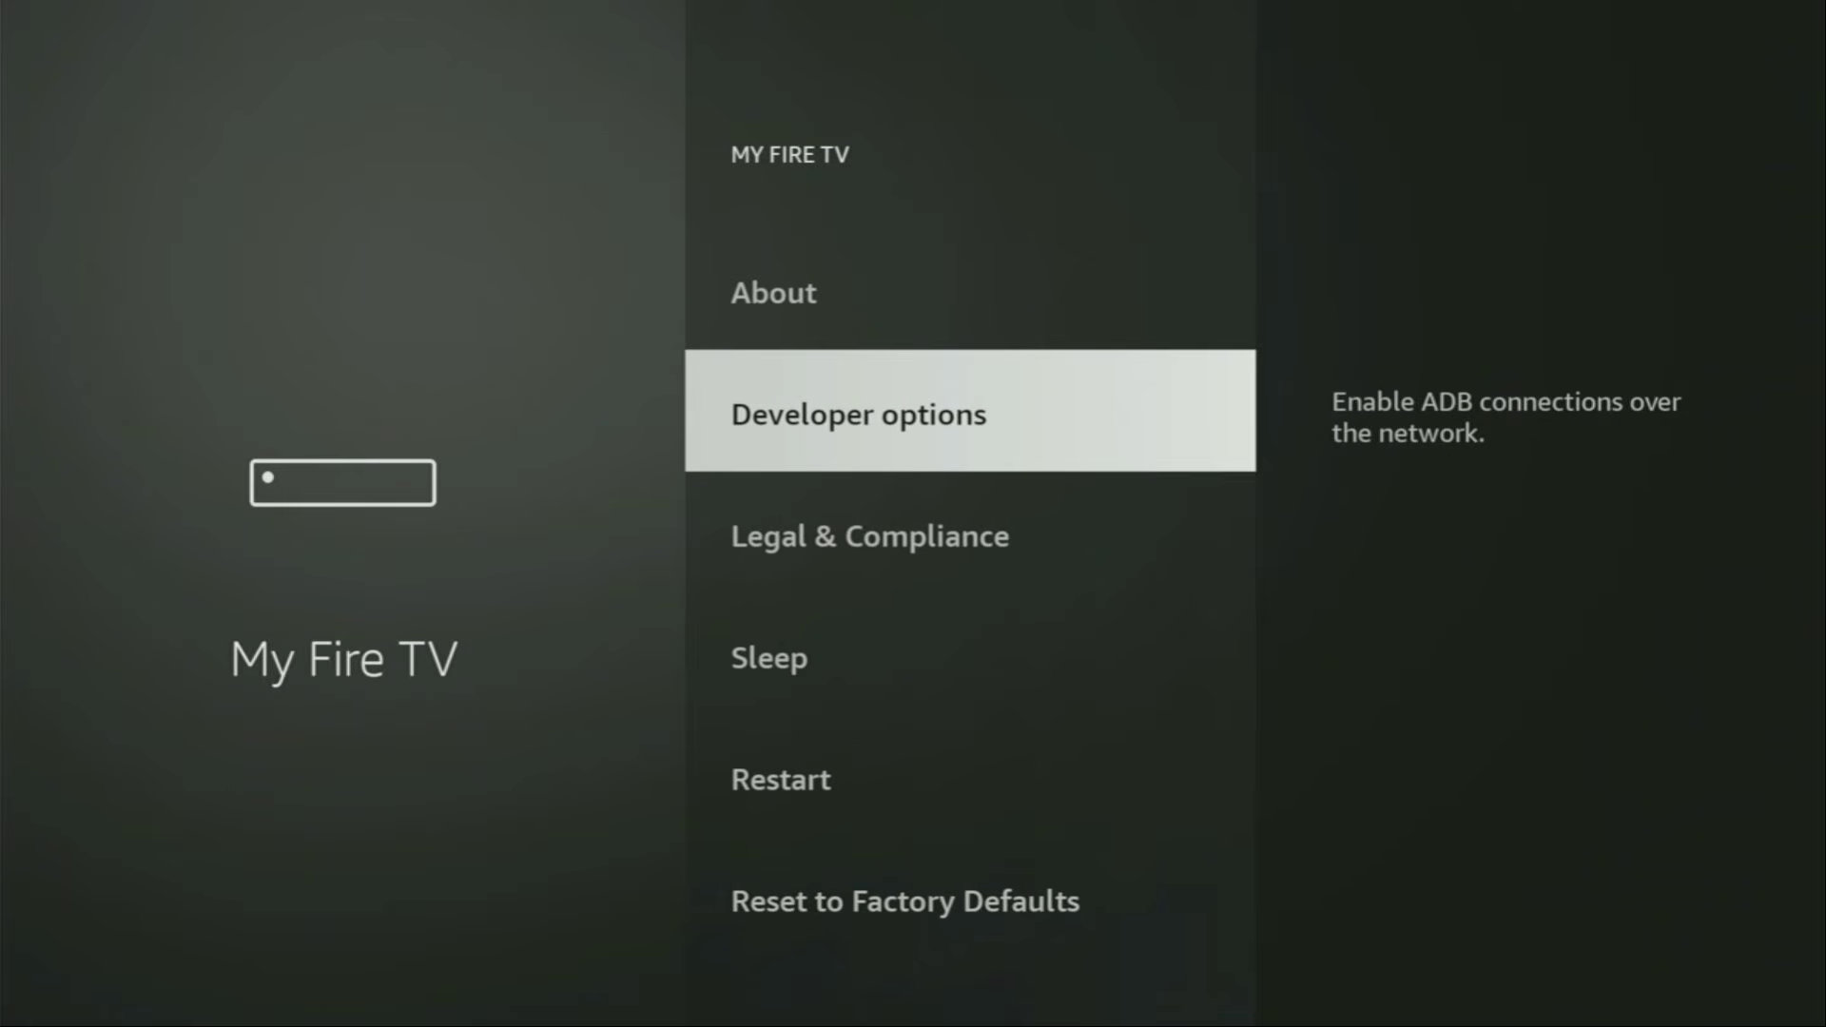
# - Toggle ADB debugging off and back on, and set Downloader's Install unknown apps permission to ON
pyautogui.press('Return')
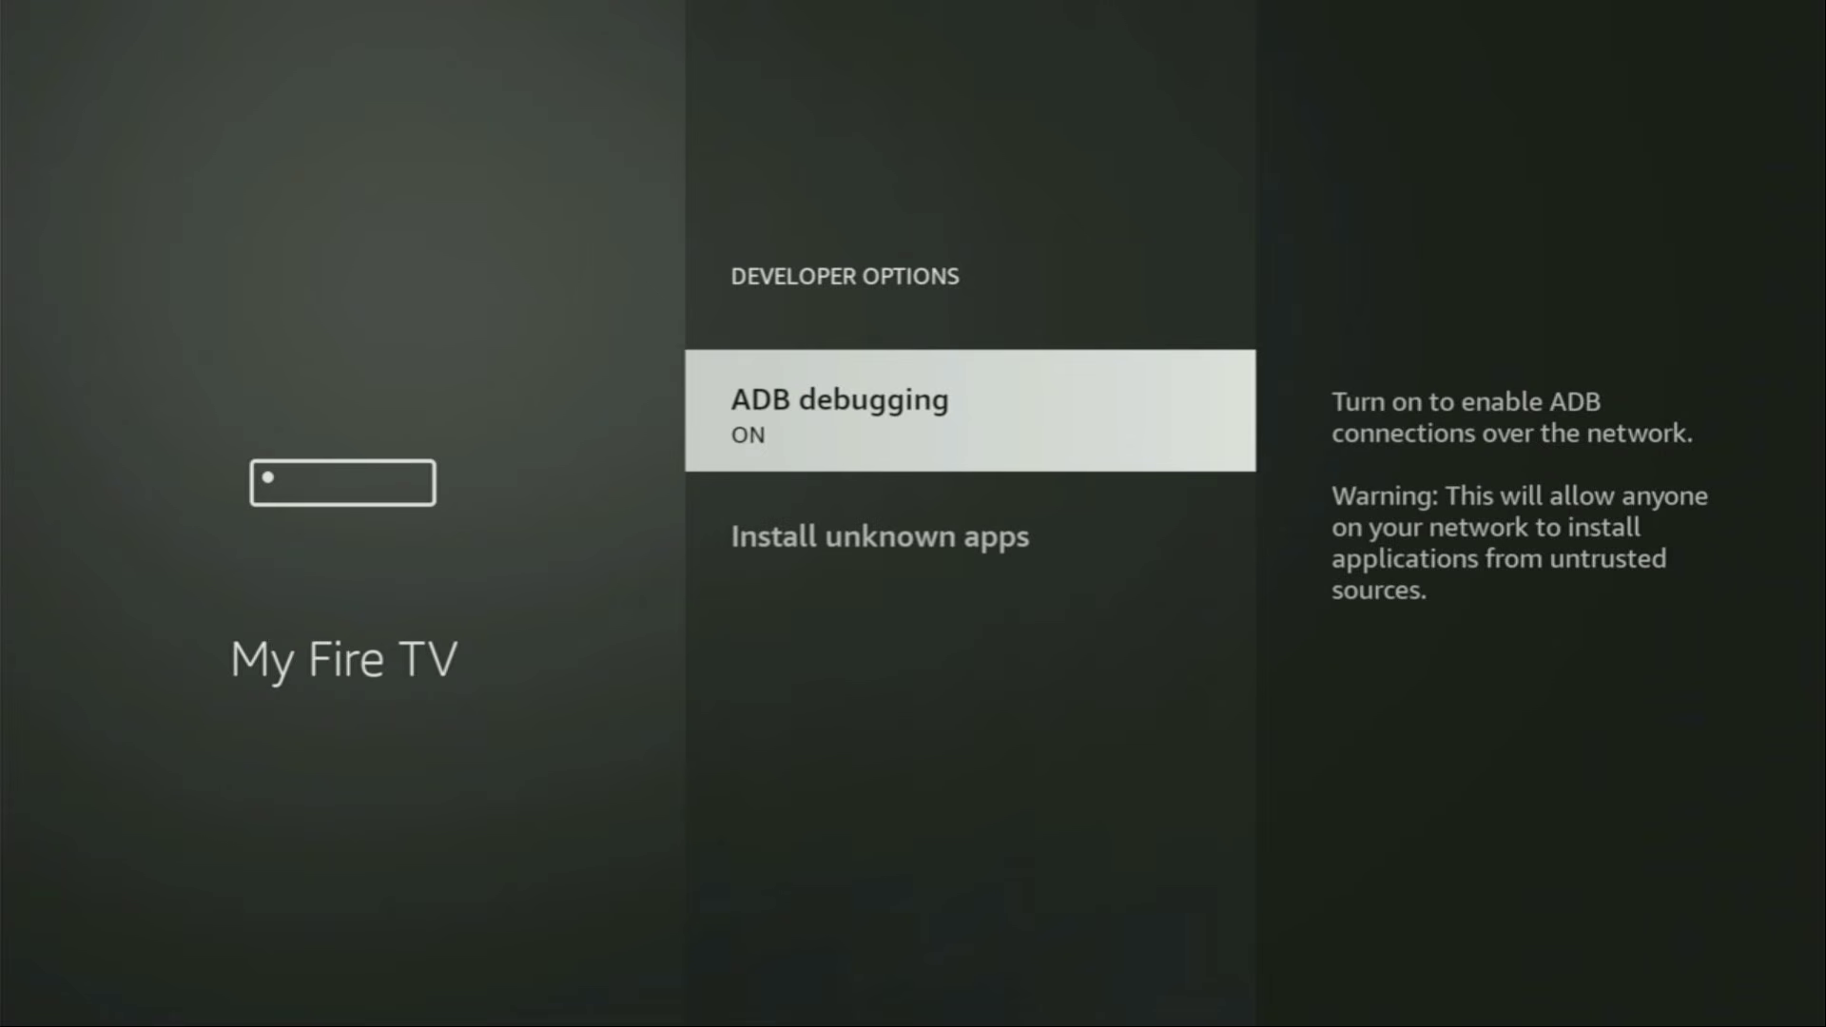
pyautogui.press('Return')
pyautogui.press('Return')
pyautogui.press('Down')
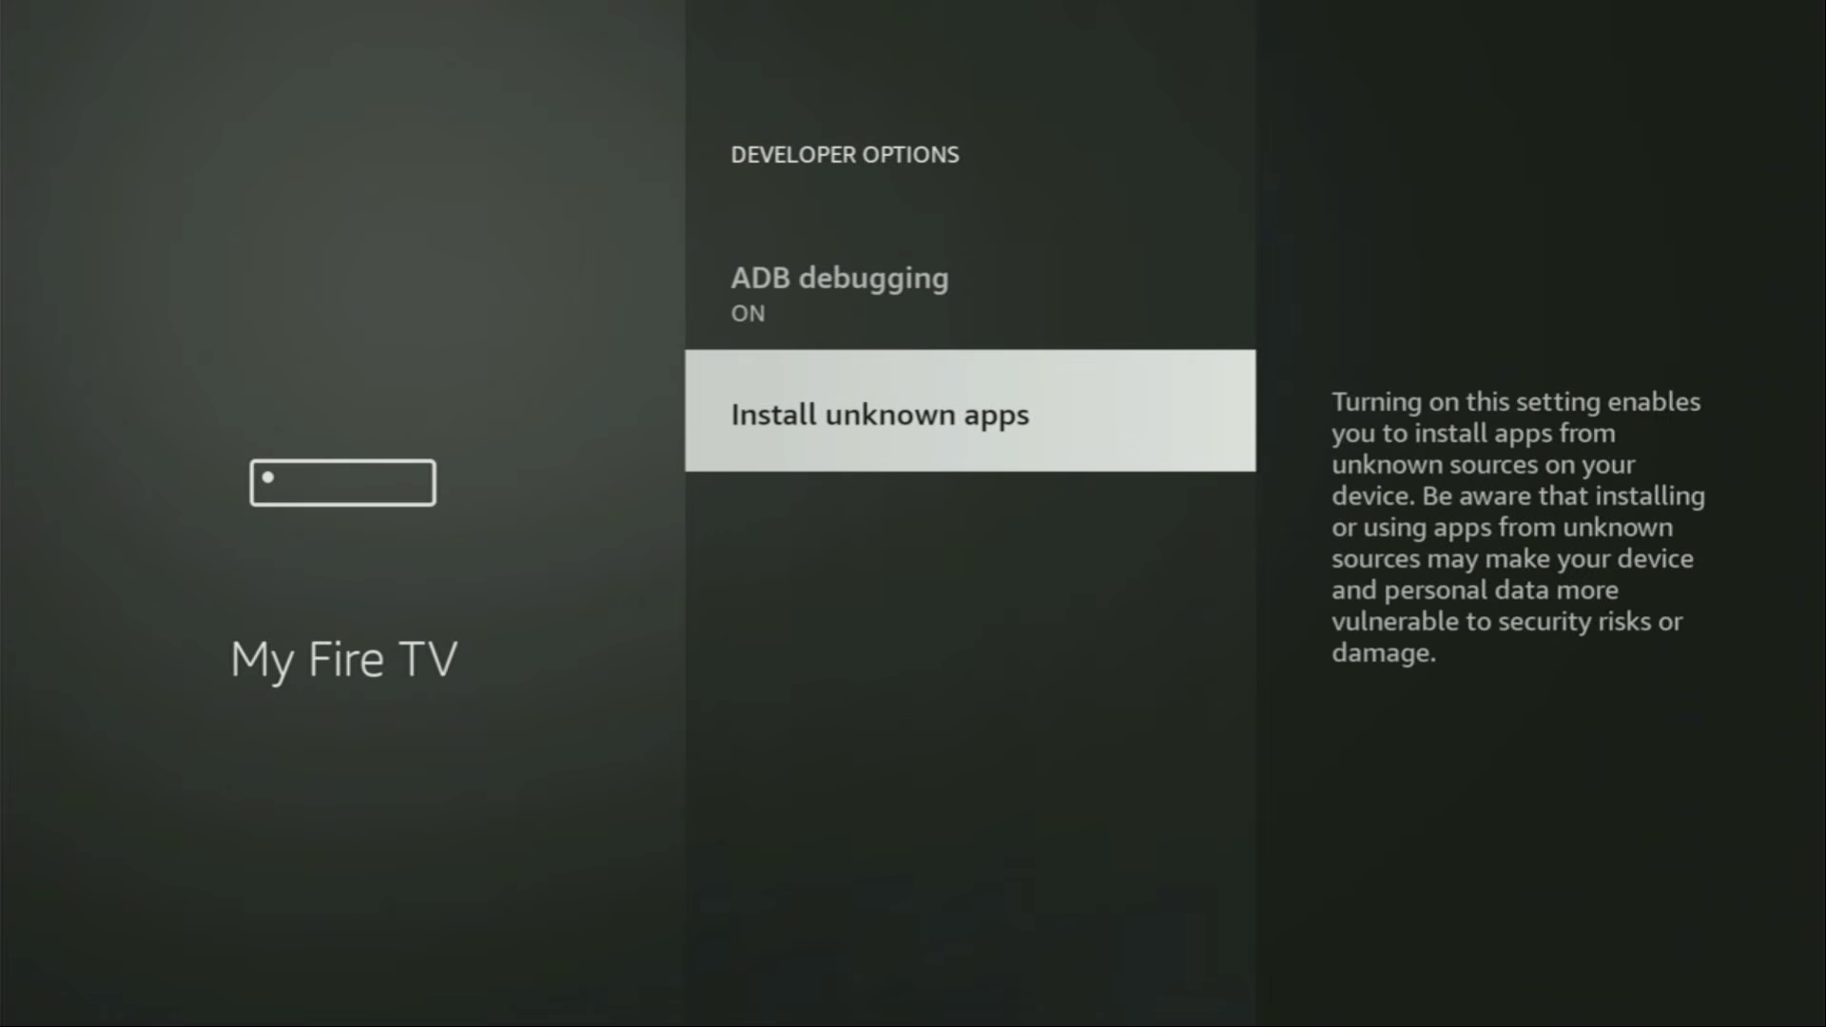
pyautogui.press('Return')
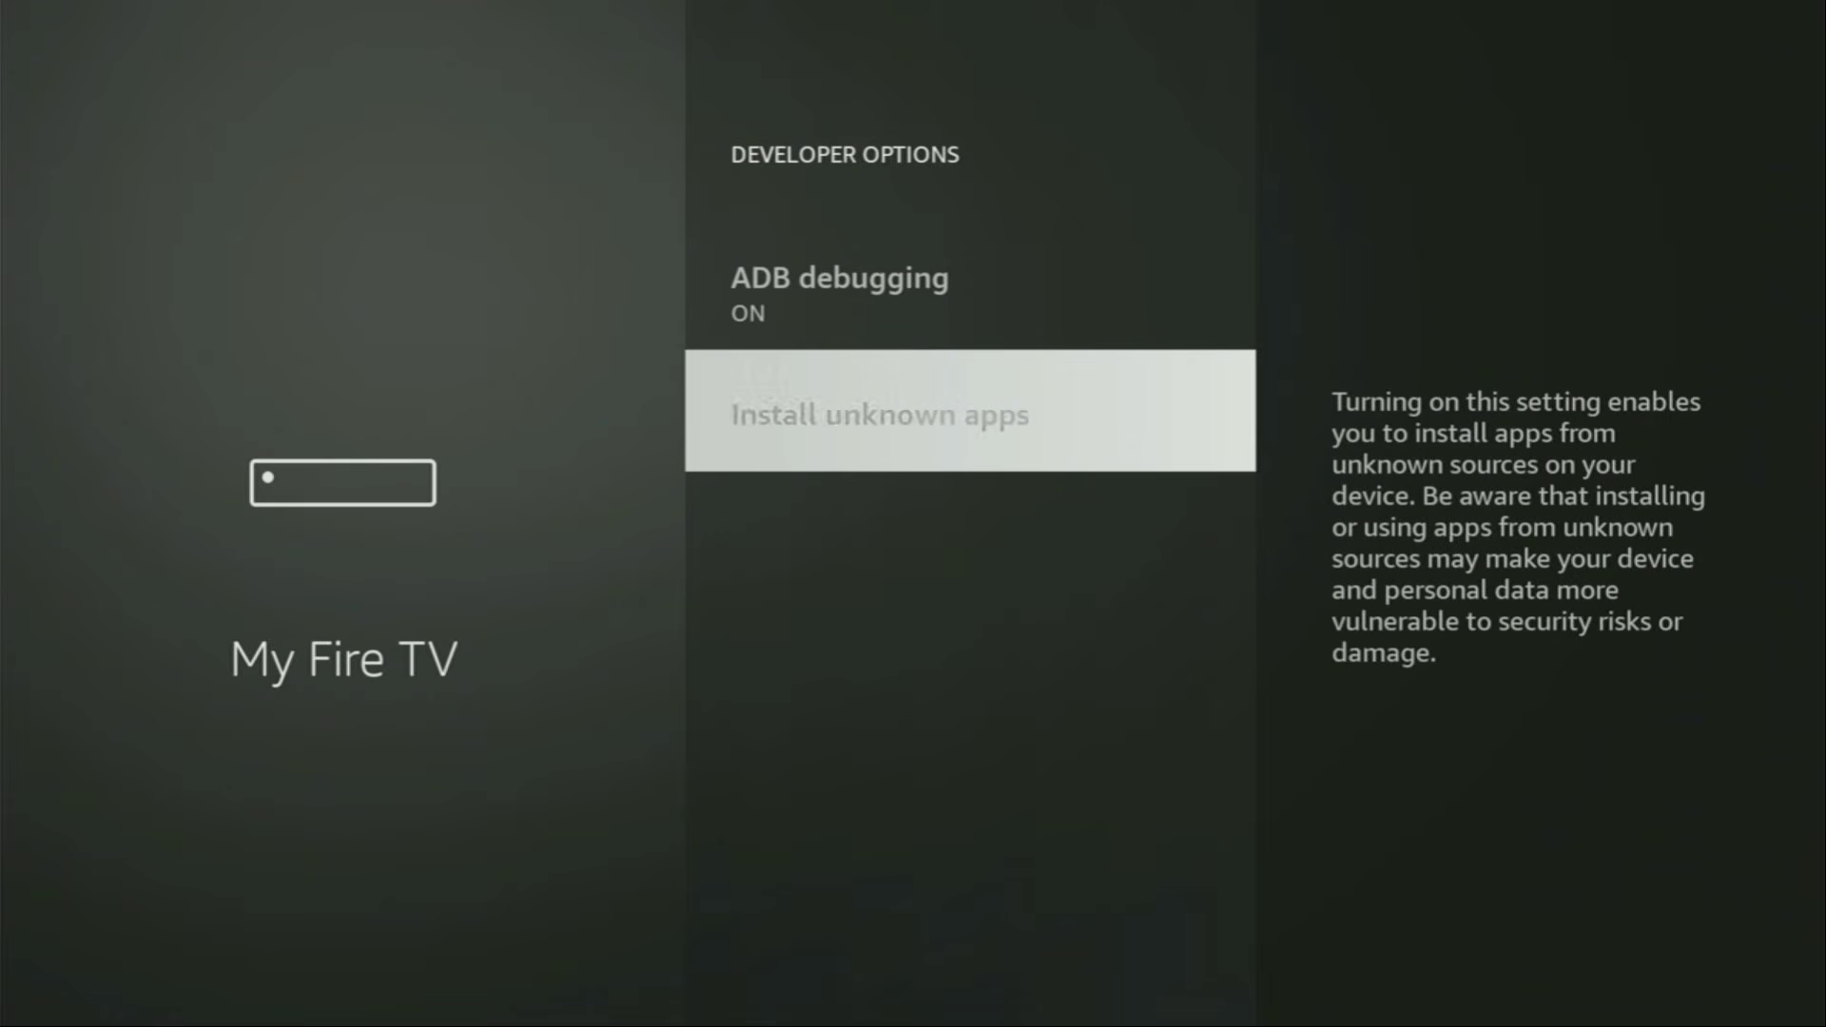
pyautogui.press('Down')
pyautogui.press('Return')
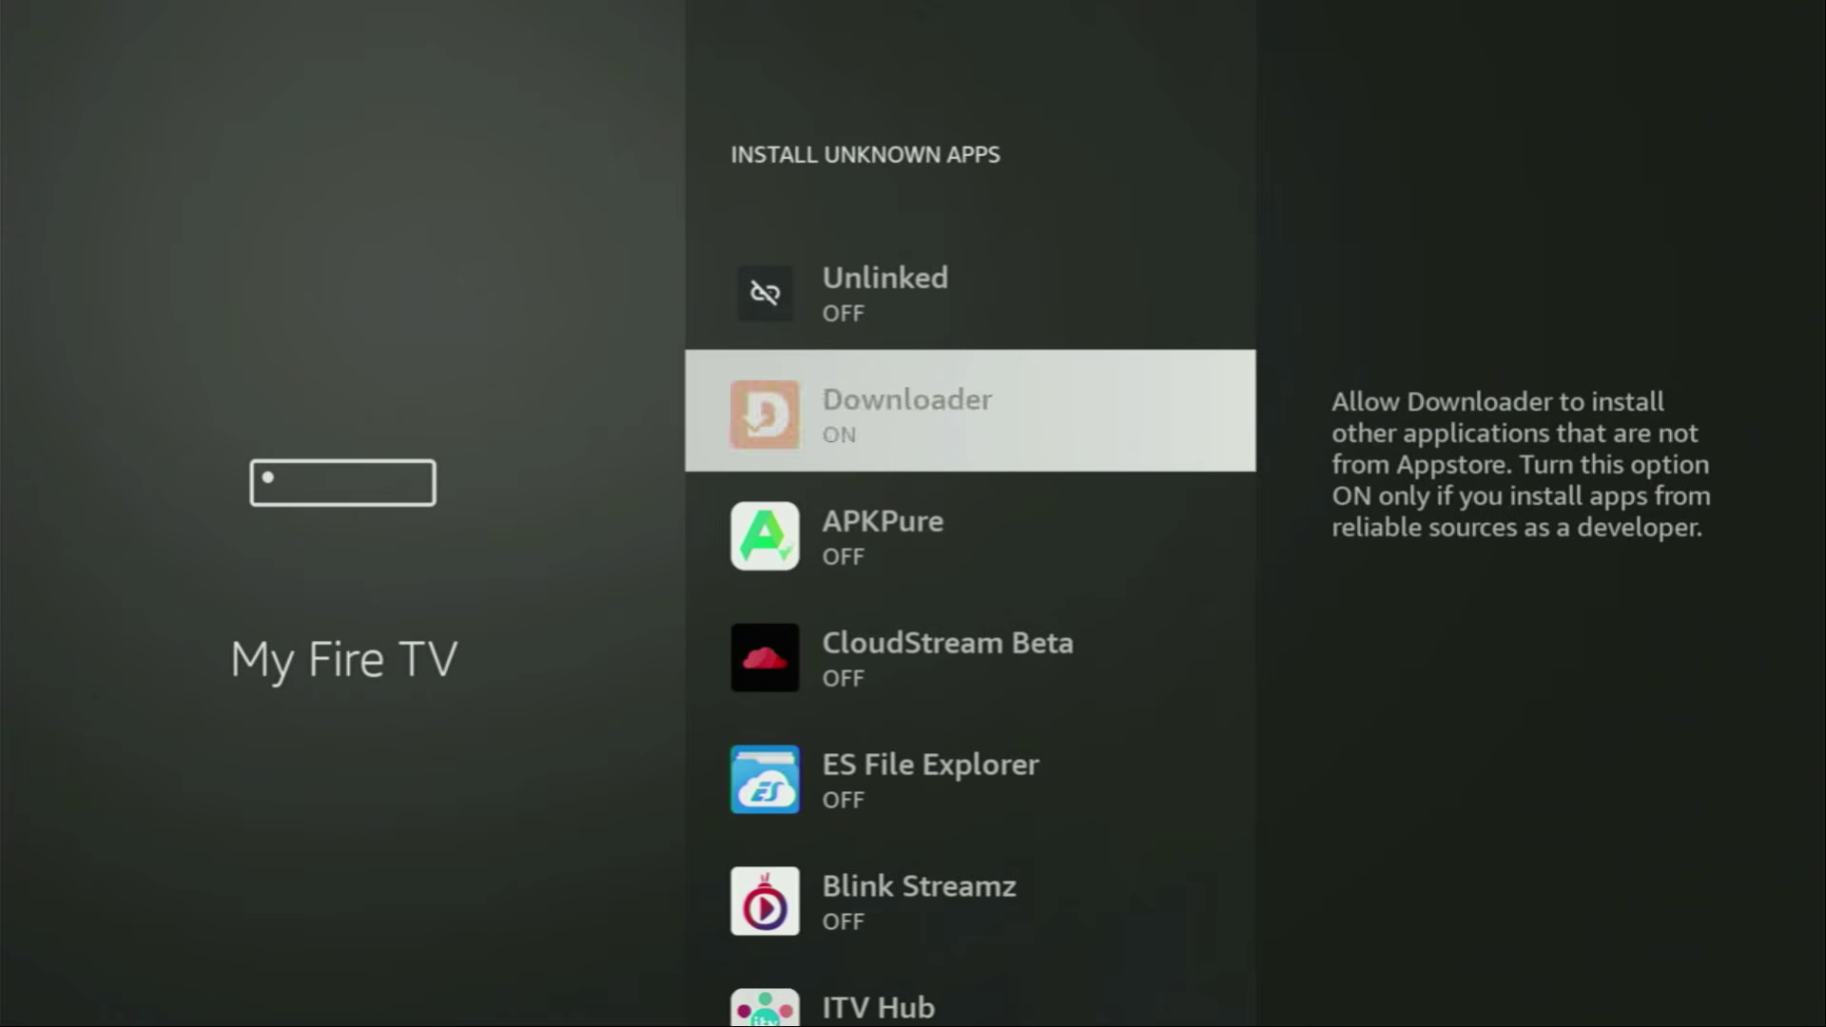
pyautogui.press('Return')
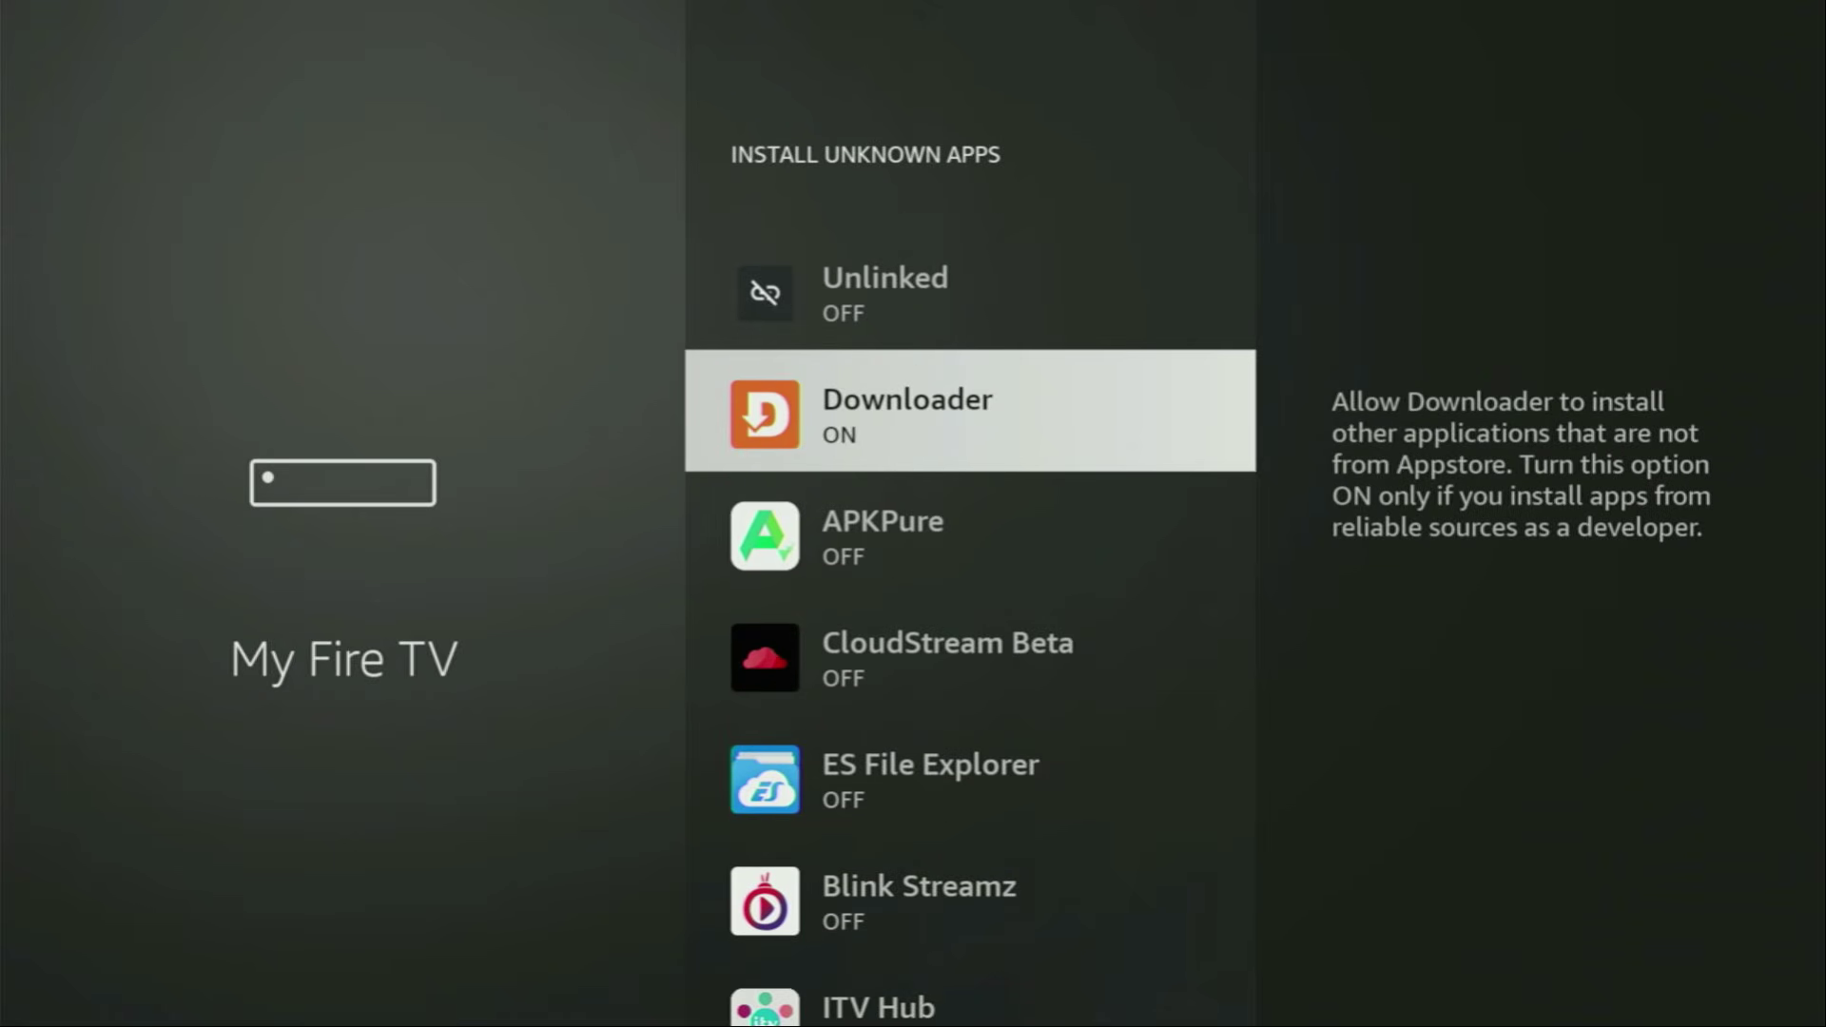
# - Review the other apps' install permissions, then return to the home screen
pyautogui.press('Down')
pyautogui.press('Down')
pyautogui.press('Down')
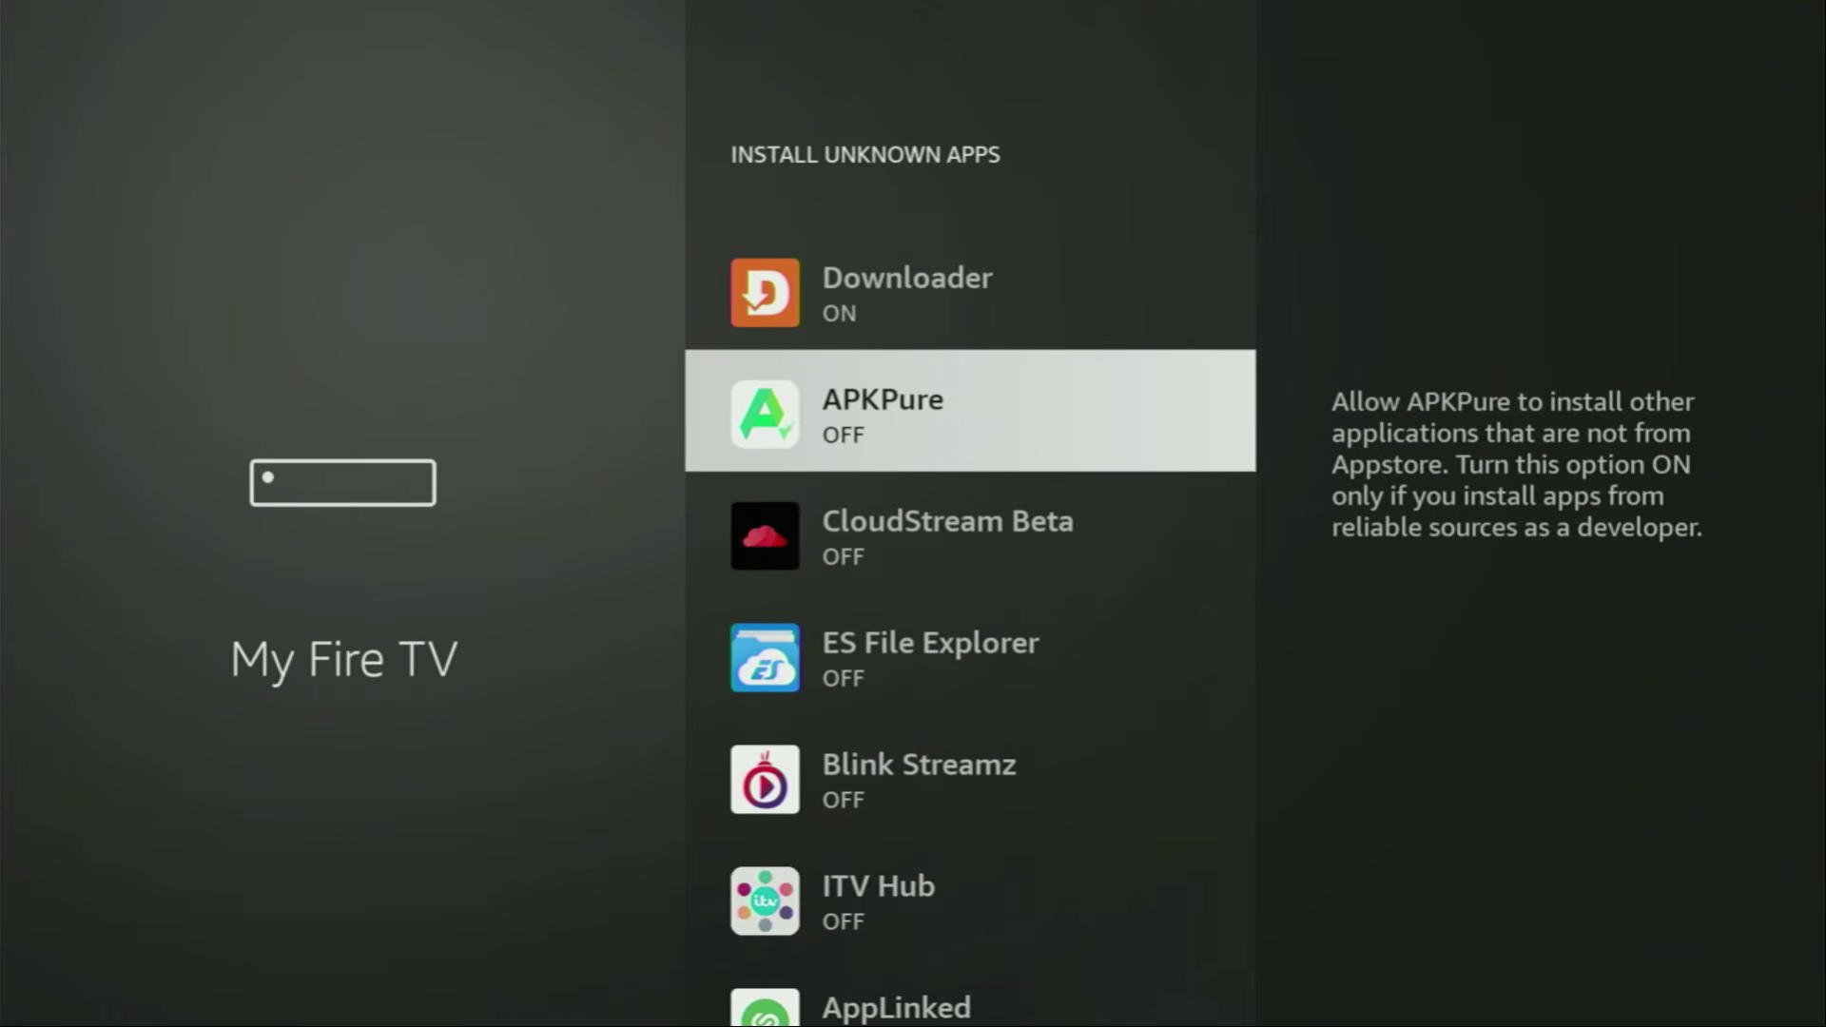
pyautogui.press('Down')
pyautogui.press('Down')
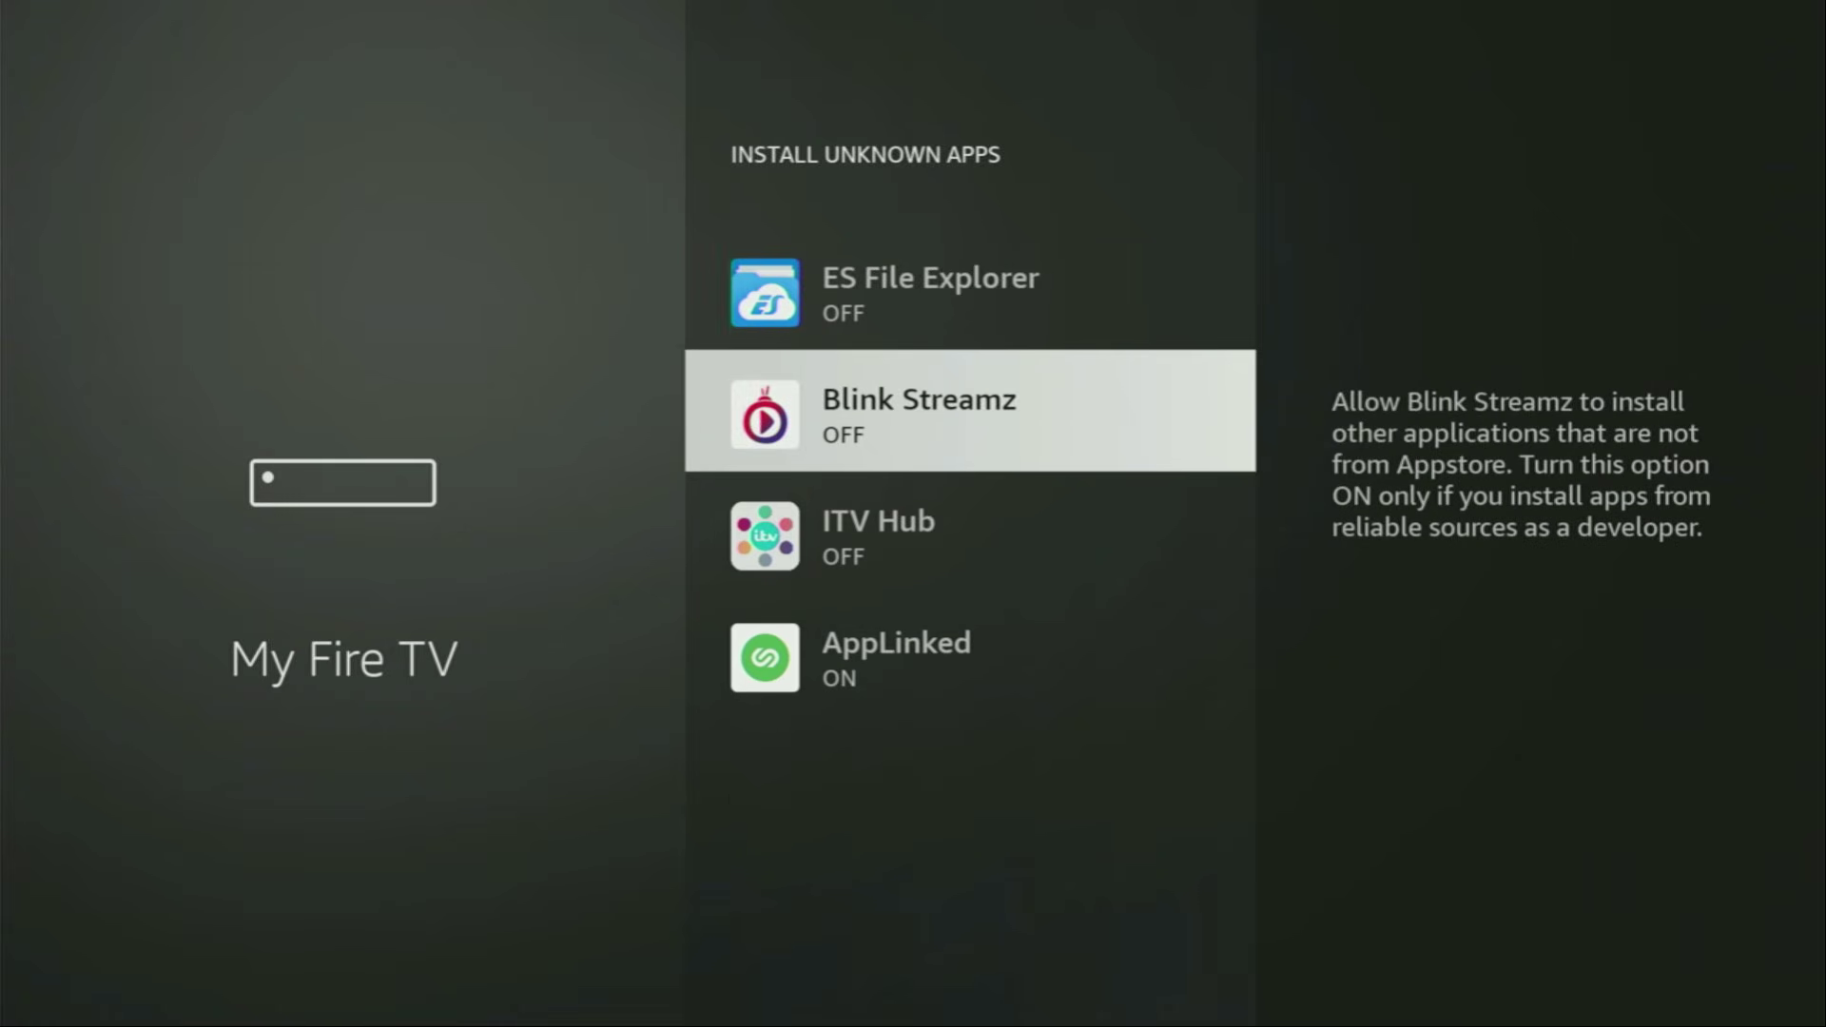
pyautogui.press('Down')
pyautogui.press('Up')
pyautogui.press('Up')
pyautogui.press('Up')
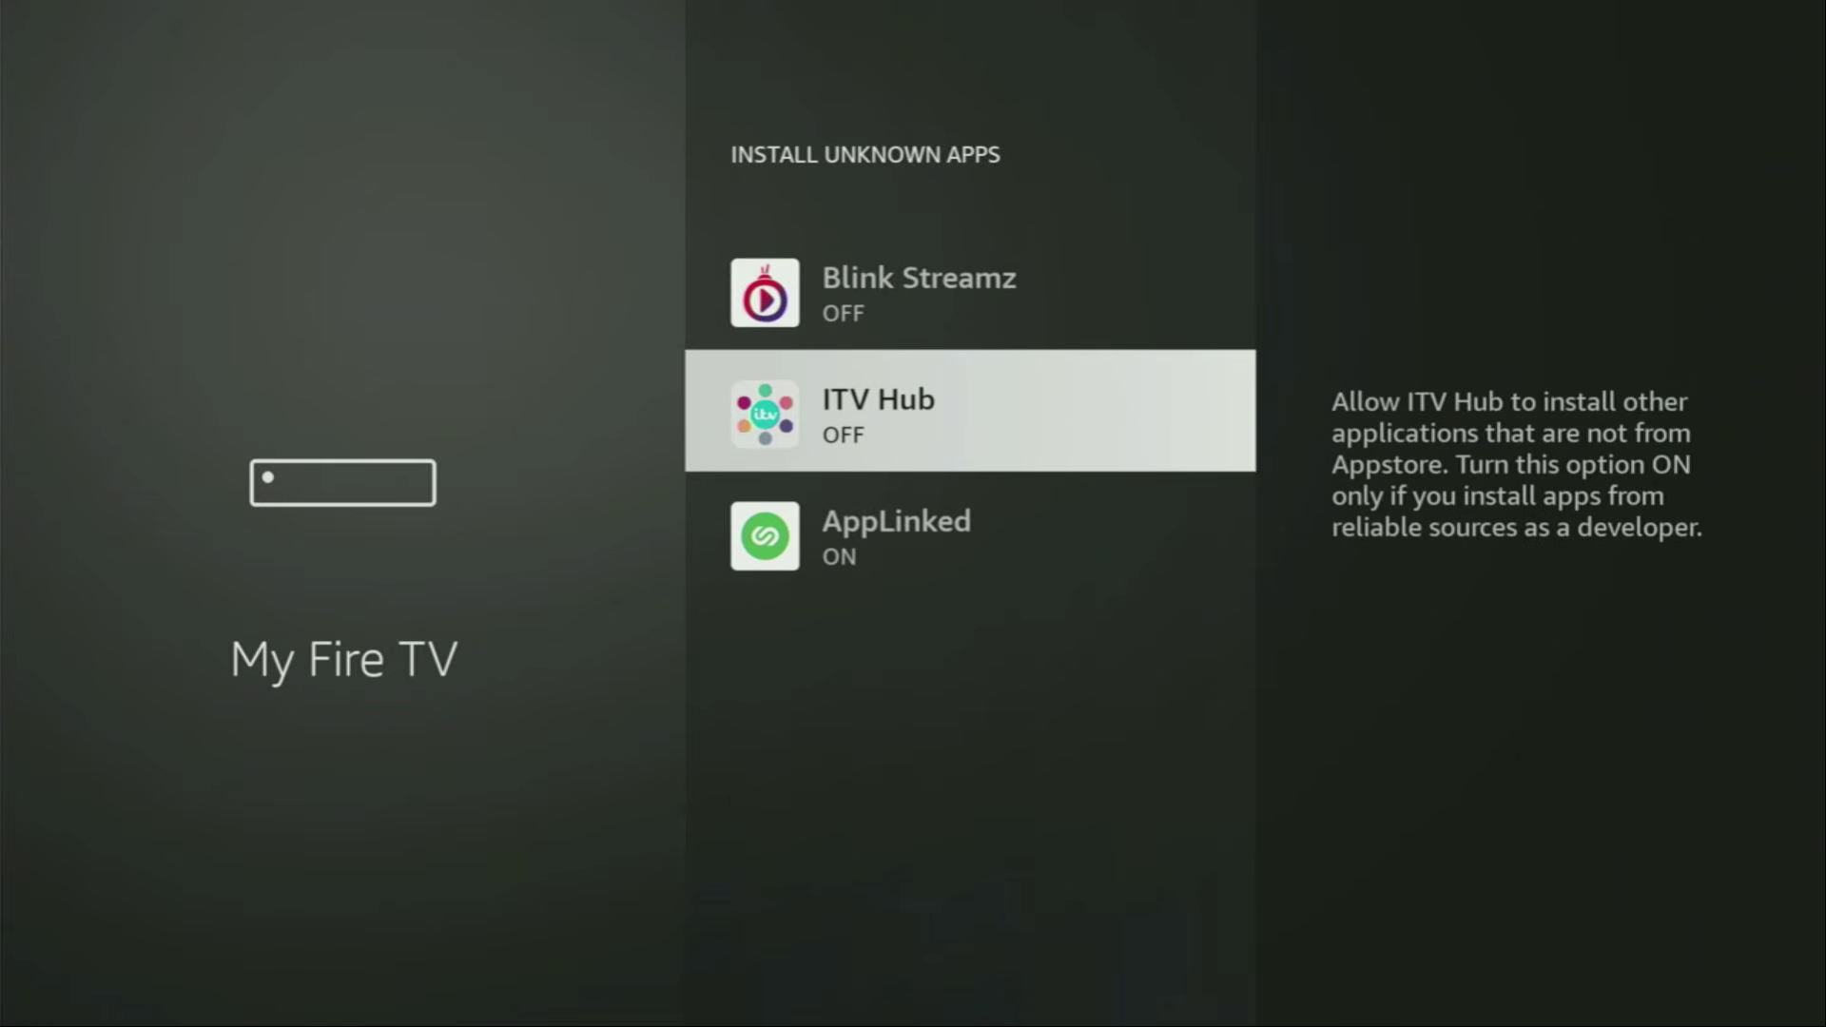
pyautogui.press('Up')
pyautogui.press('Up')
pyautogui.press('Up')
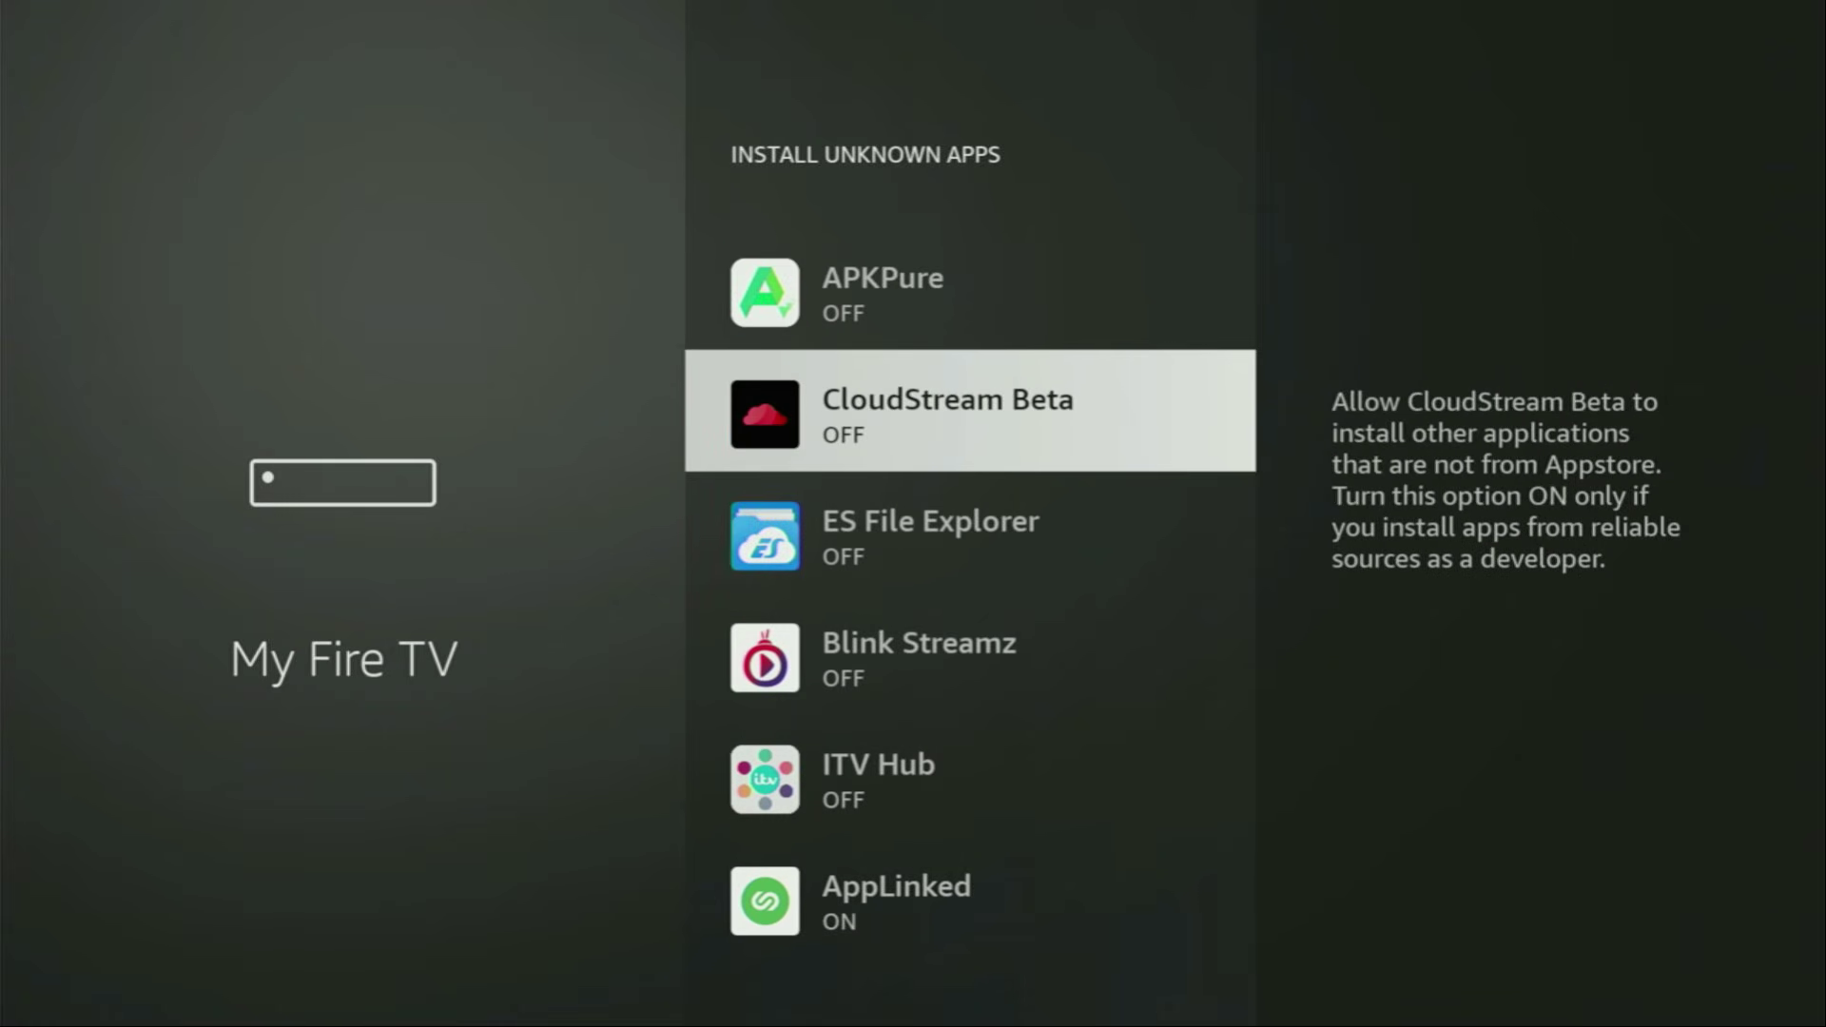
pyautogui.press('Up')
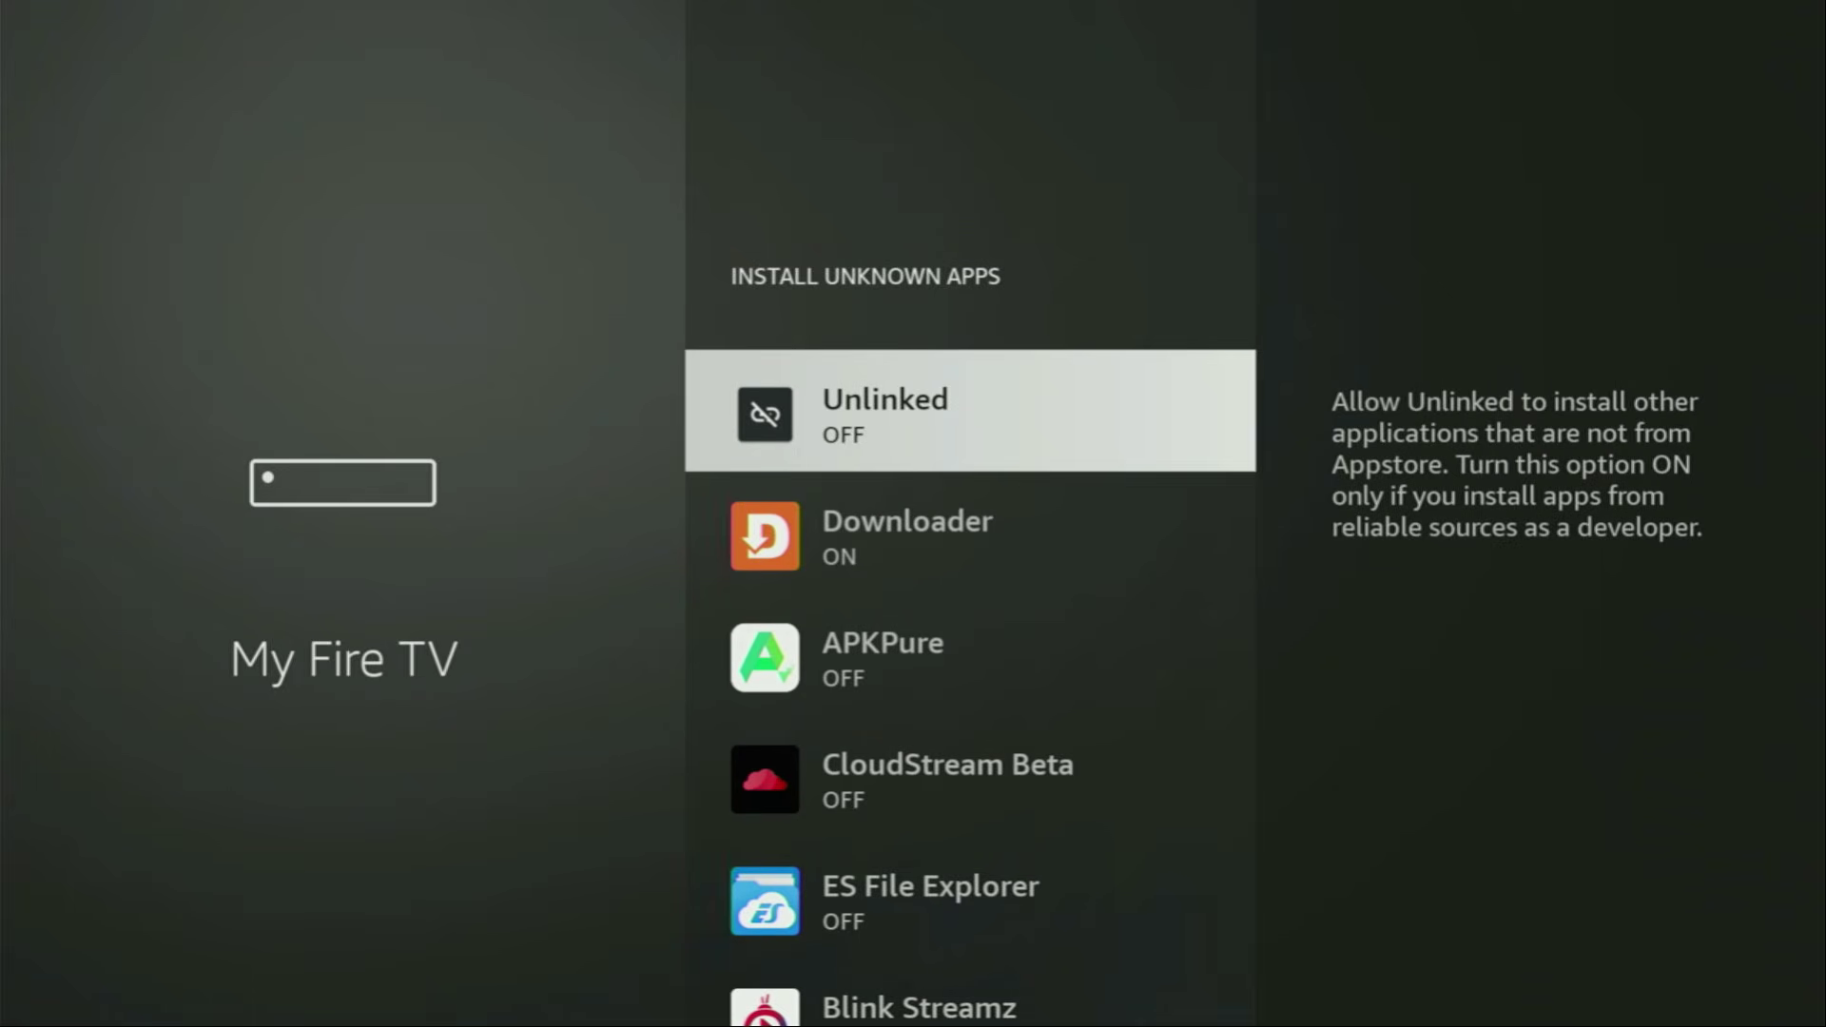
pyautogui.press('Home')
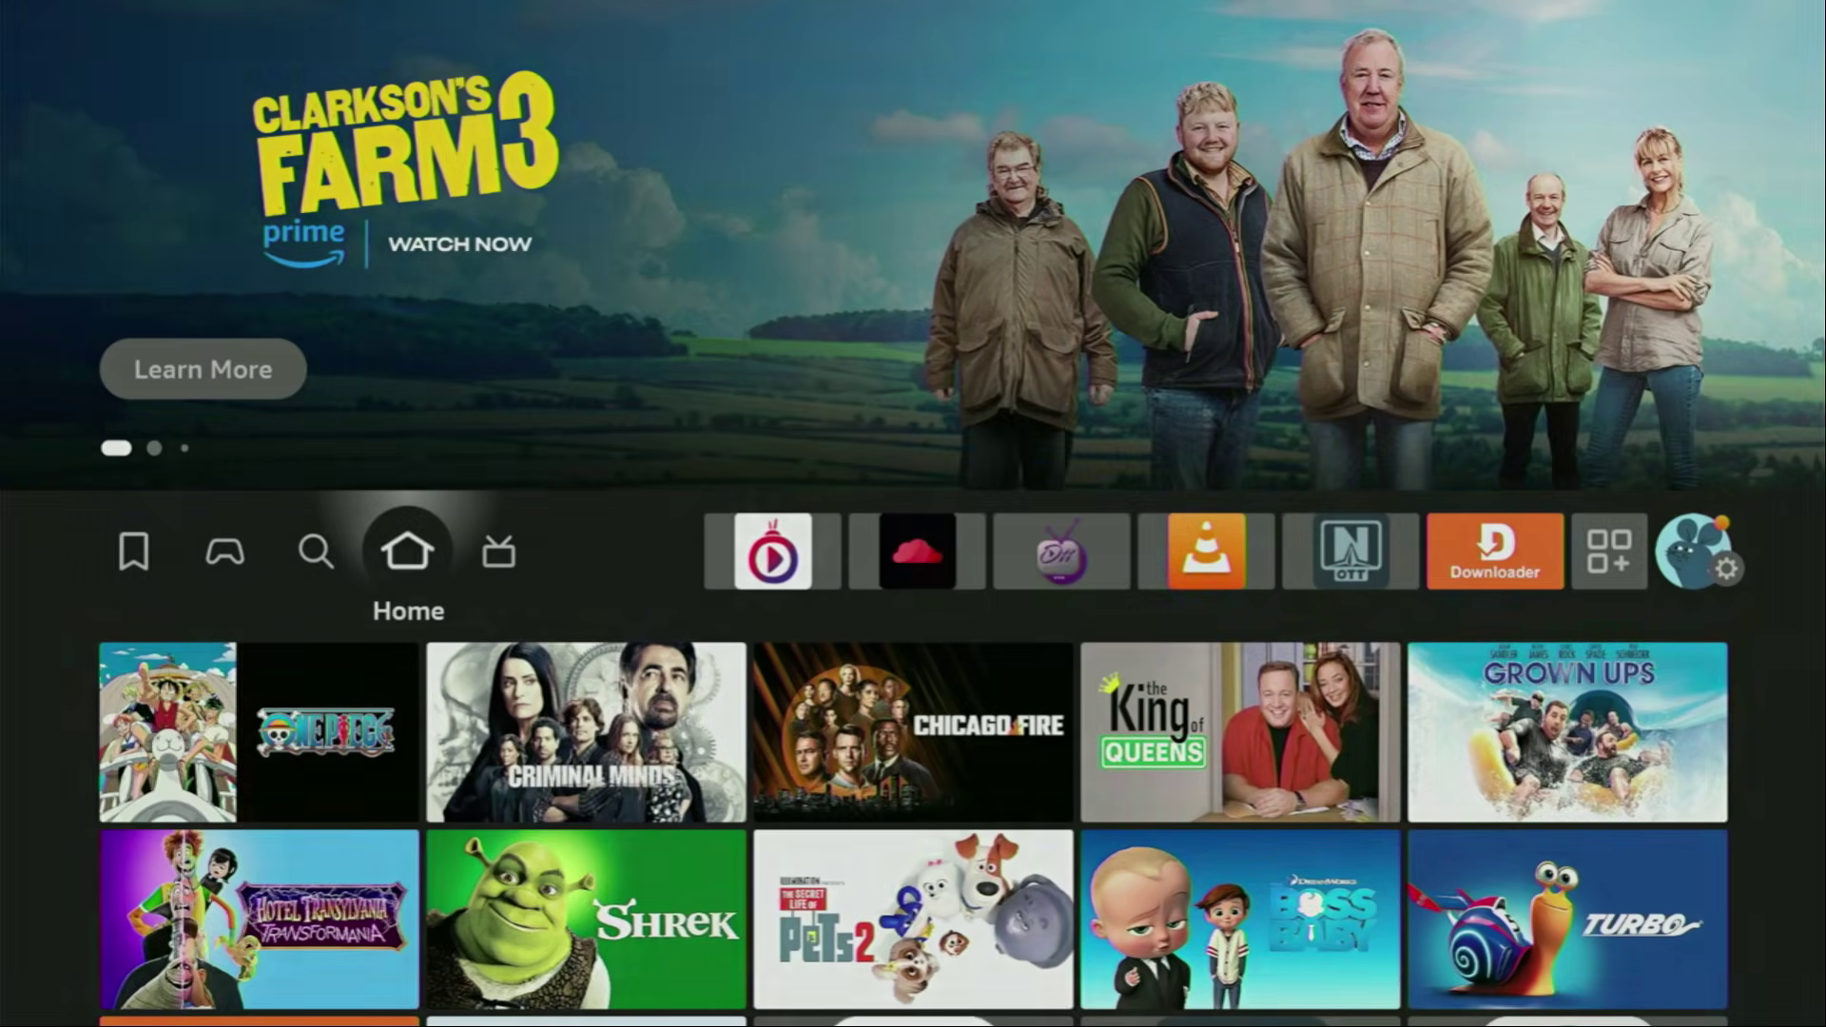
# - Open Your Apps & Channels and move to the NordVPN tile
pyautogui.press('Right')
pyautogui.press('Right')
pyautogui.press('Right')
pyautogui.press('Right')
pyautogui.press('Right')
pyautogui.press('Right')
pyautogui.press('Right')
pyautogui.press('Right')
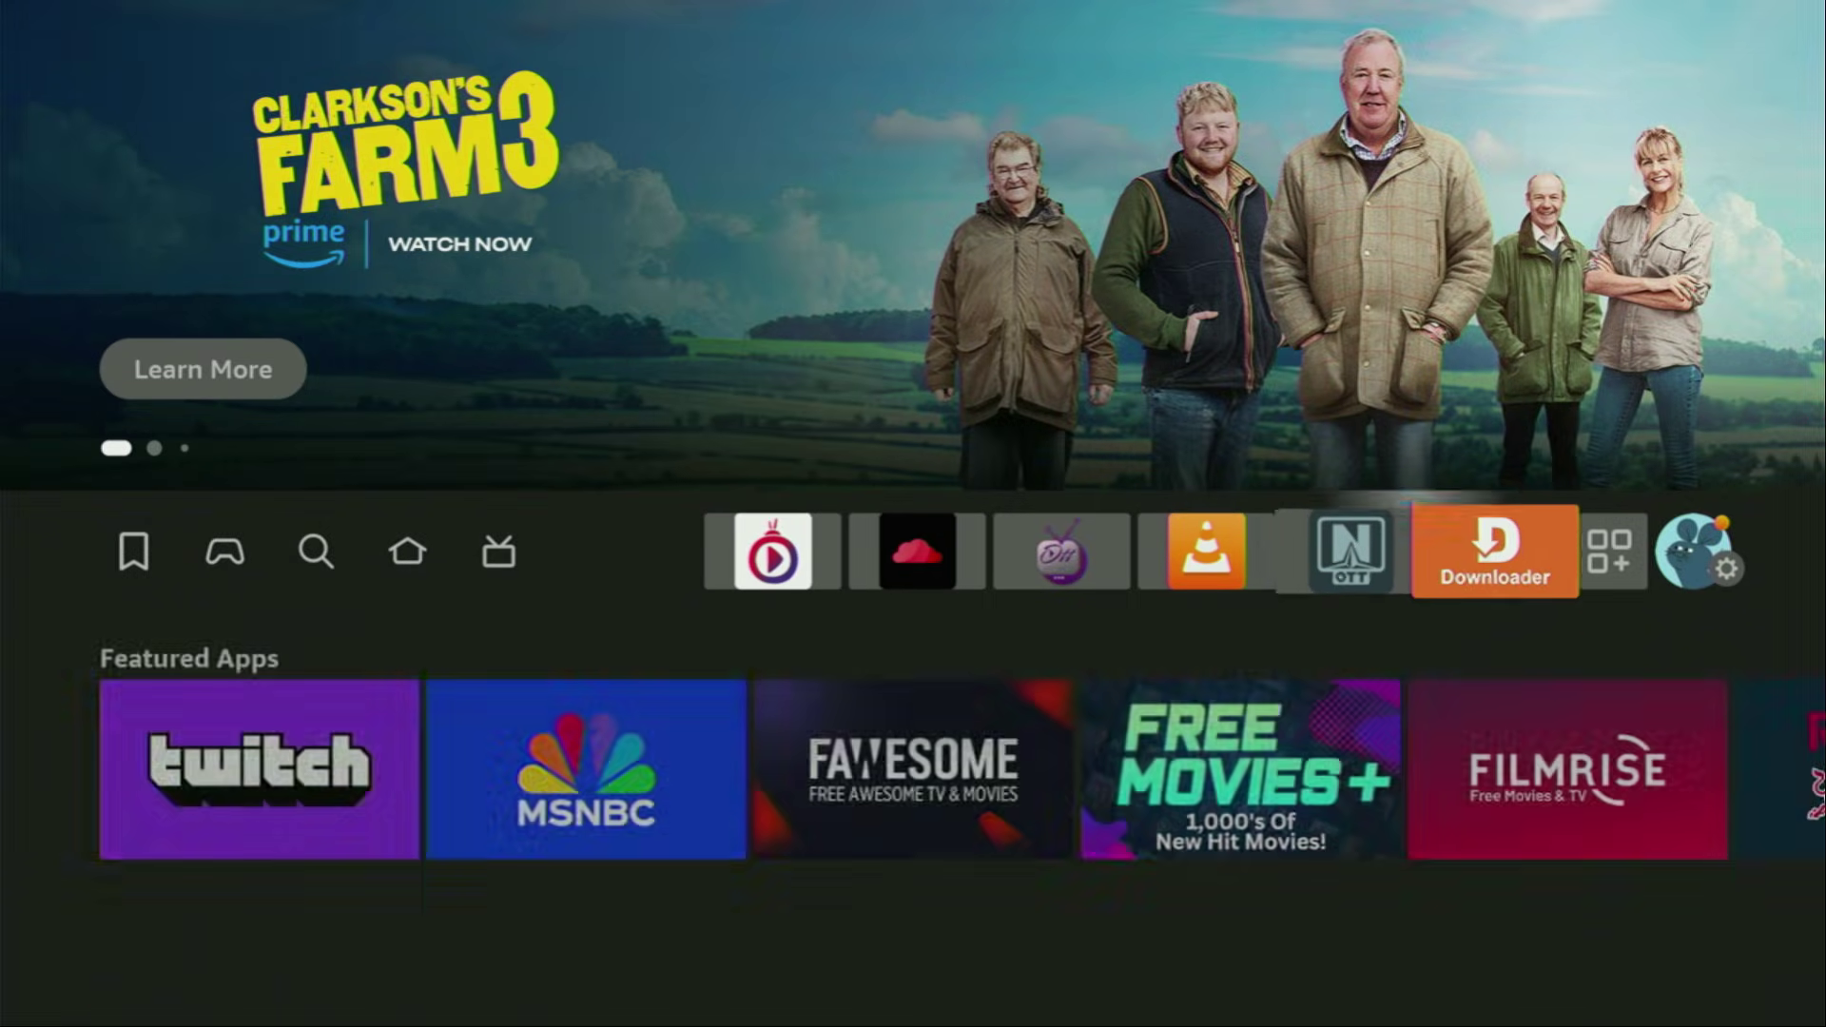
pyautogui.press('Return')
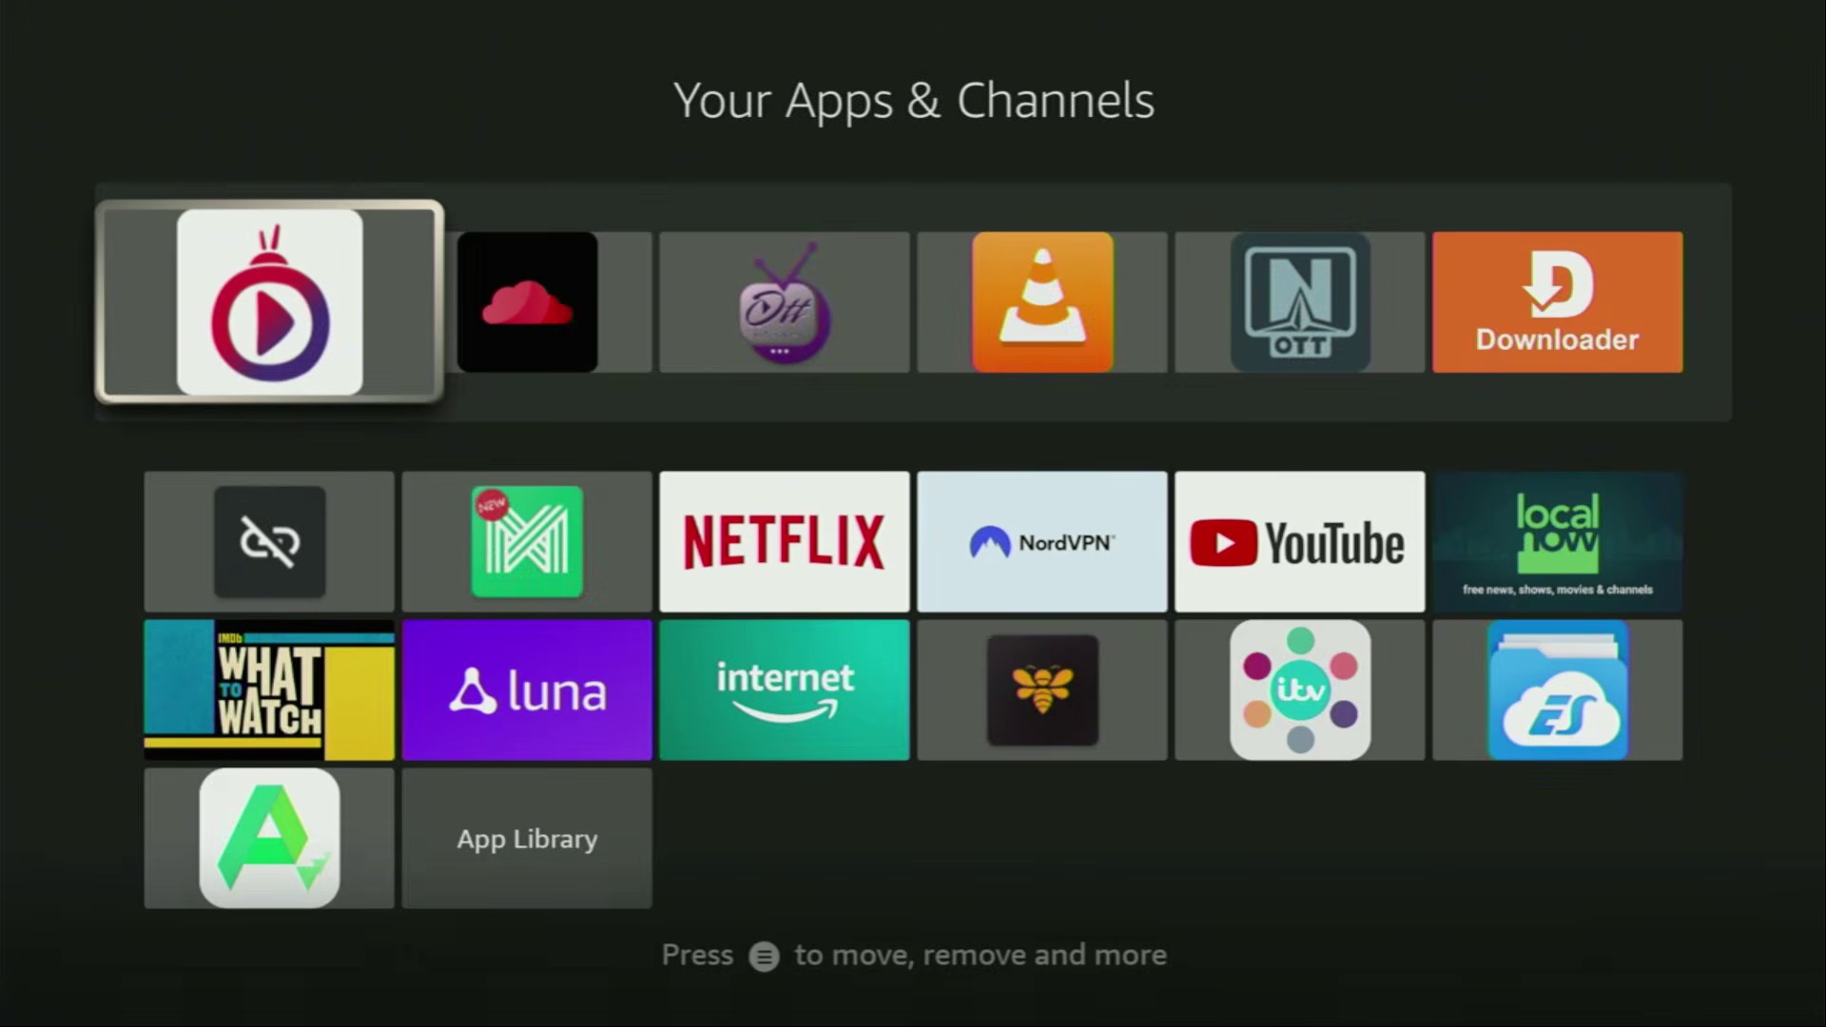
pyautogui.press('Right')
pyautogui.press('Right')
pyautogui.press('Right')
pyautogui.press('Right')
pyautogui.press('Right')
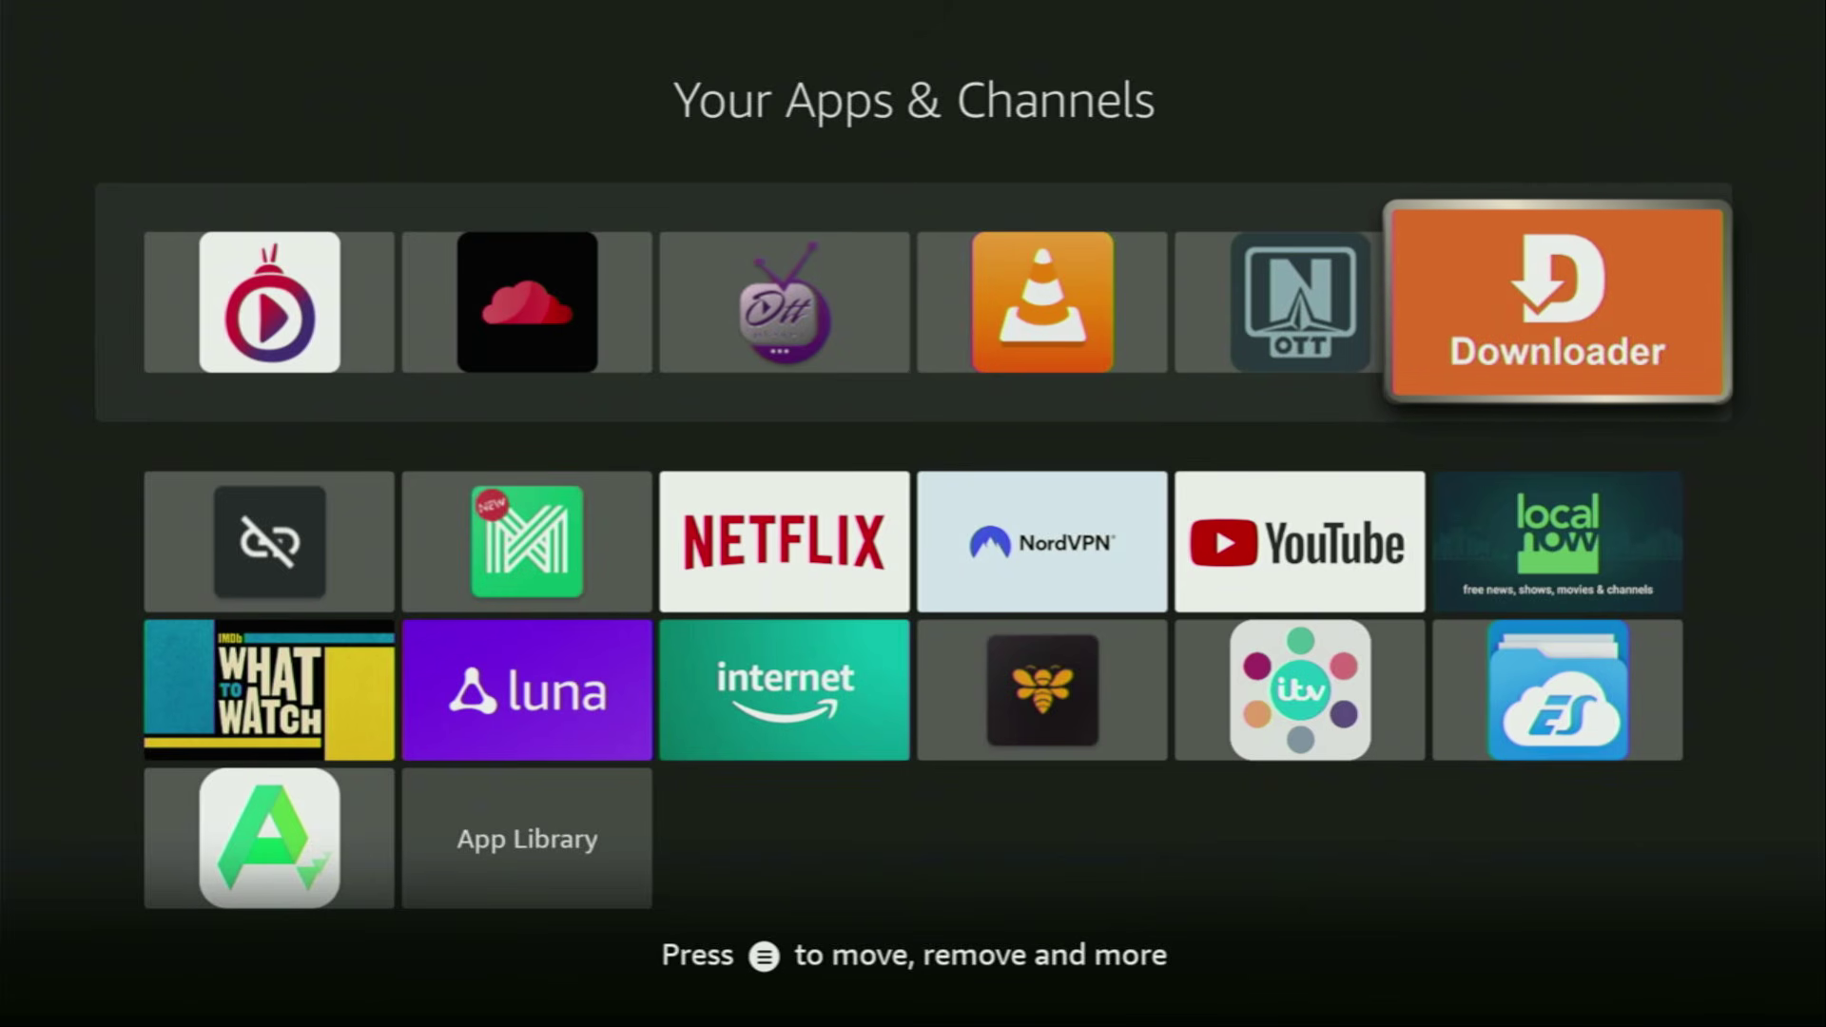
pyautogui.press('Down')
pyautogui.press('Left')
pyautogui.press('Left')
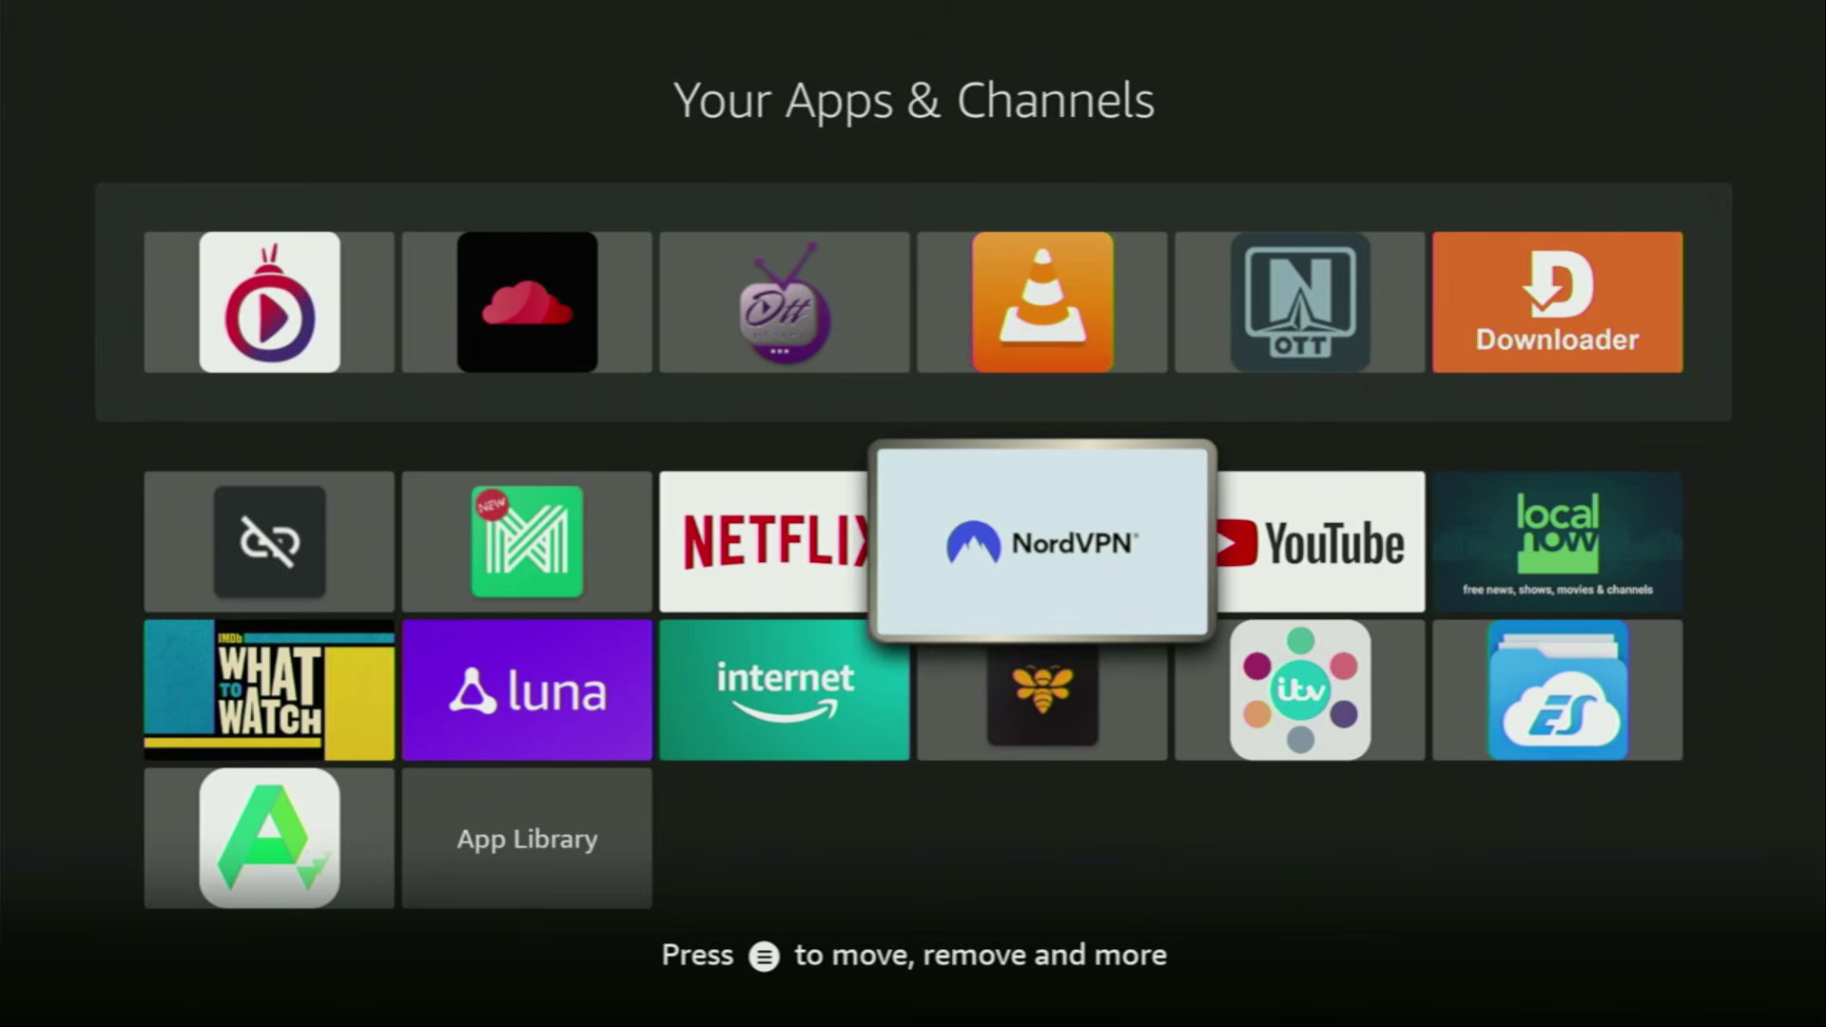
# - Launch NordVPN and browse its country list from J–K through N to P
pyautogui.press('Return')
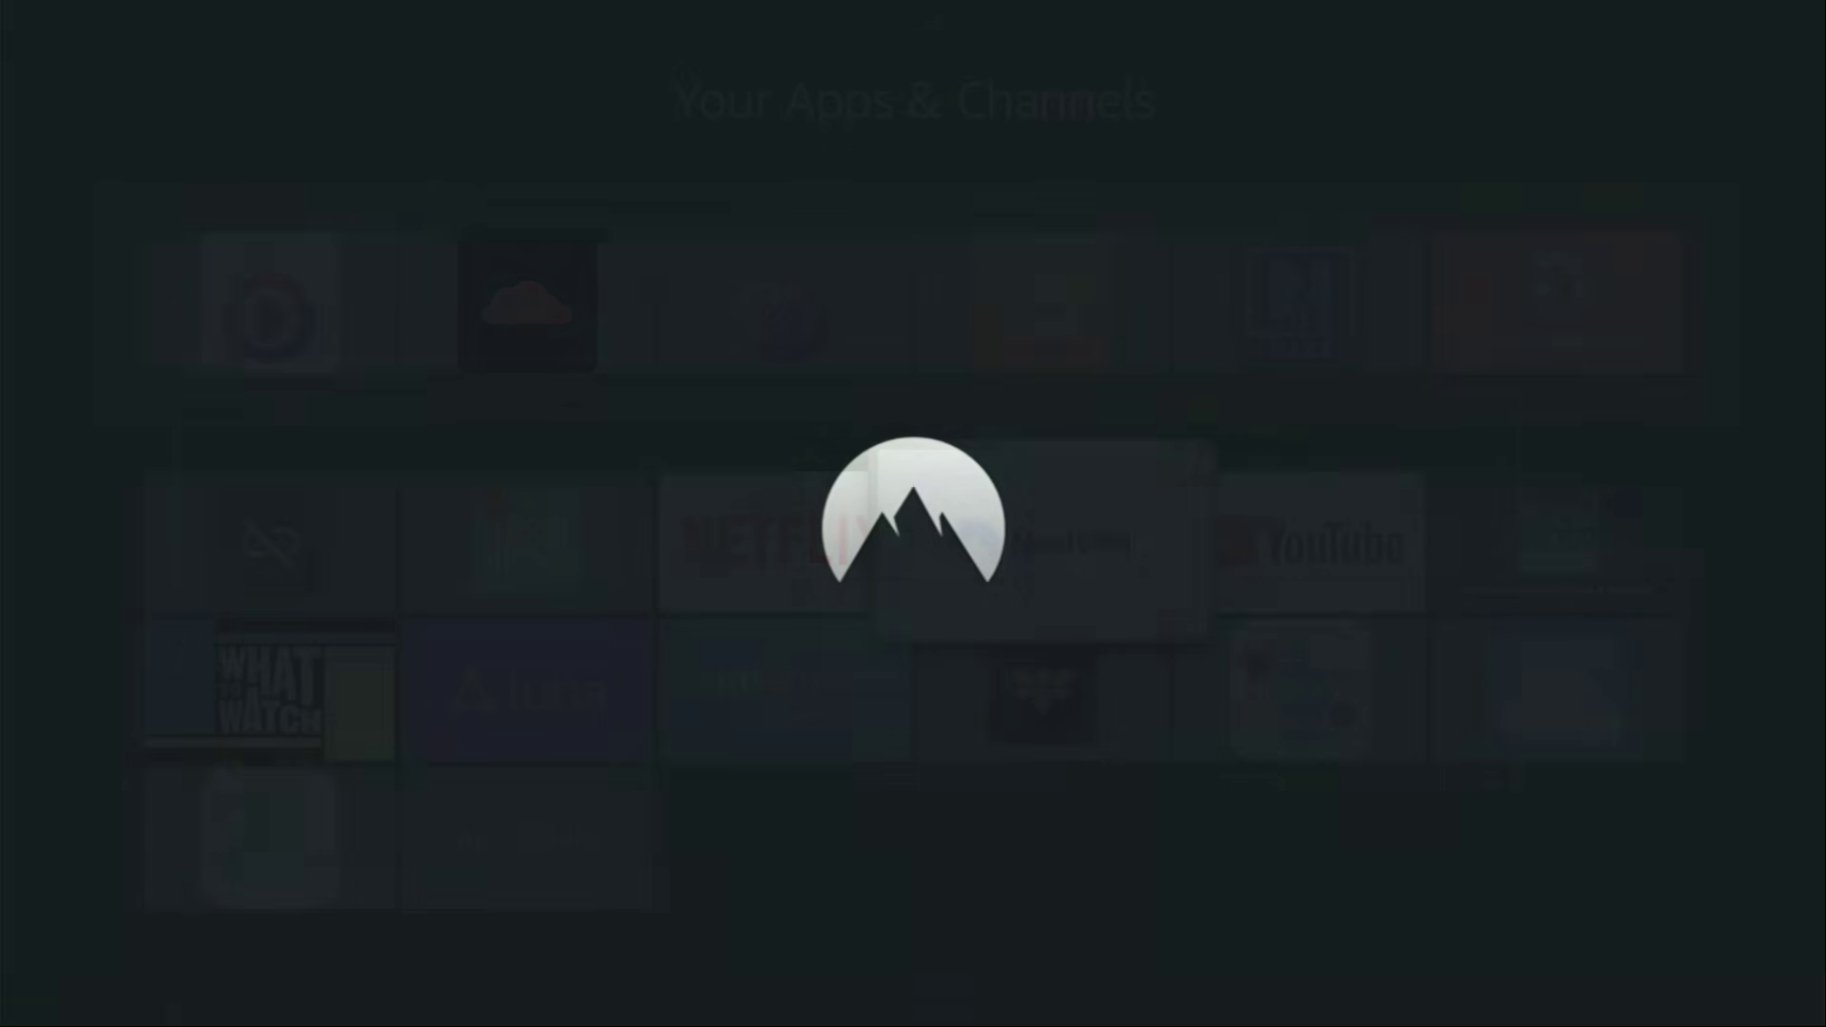
pyautogui.press('Down')
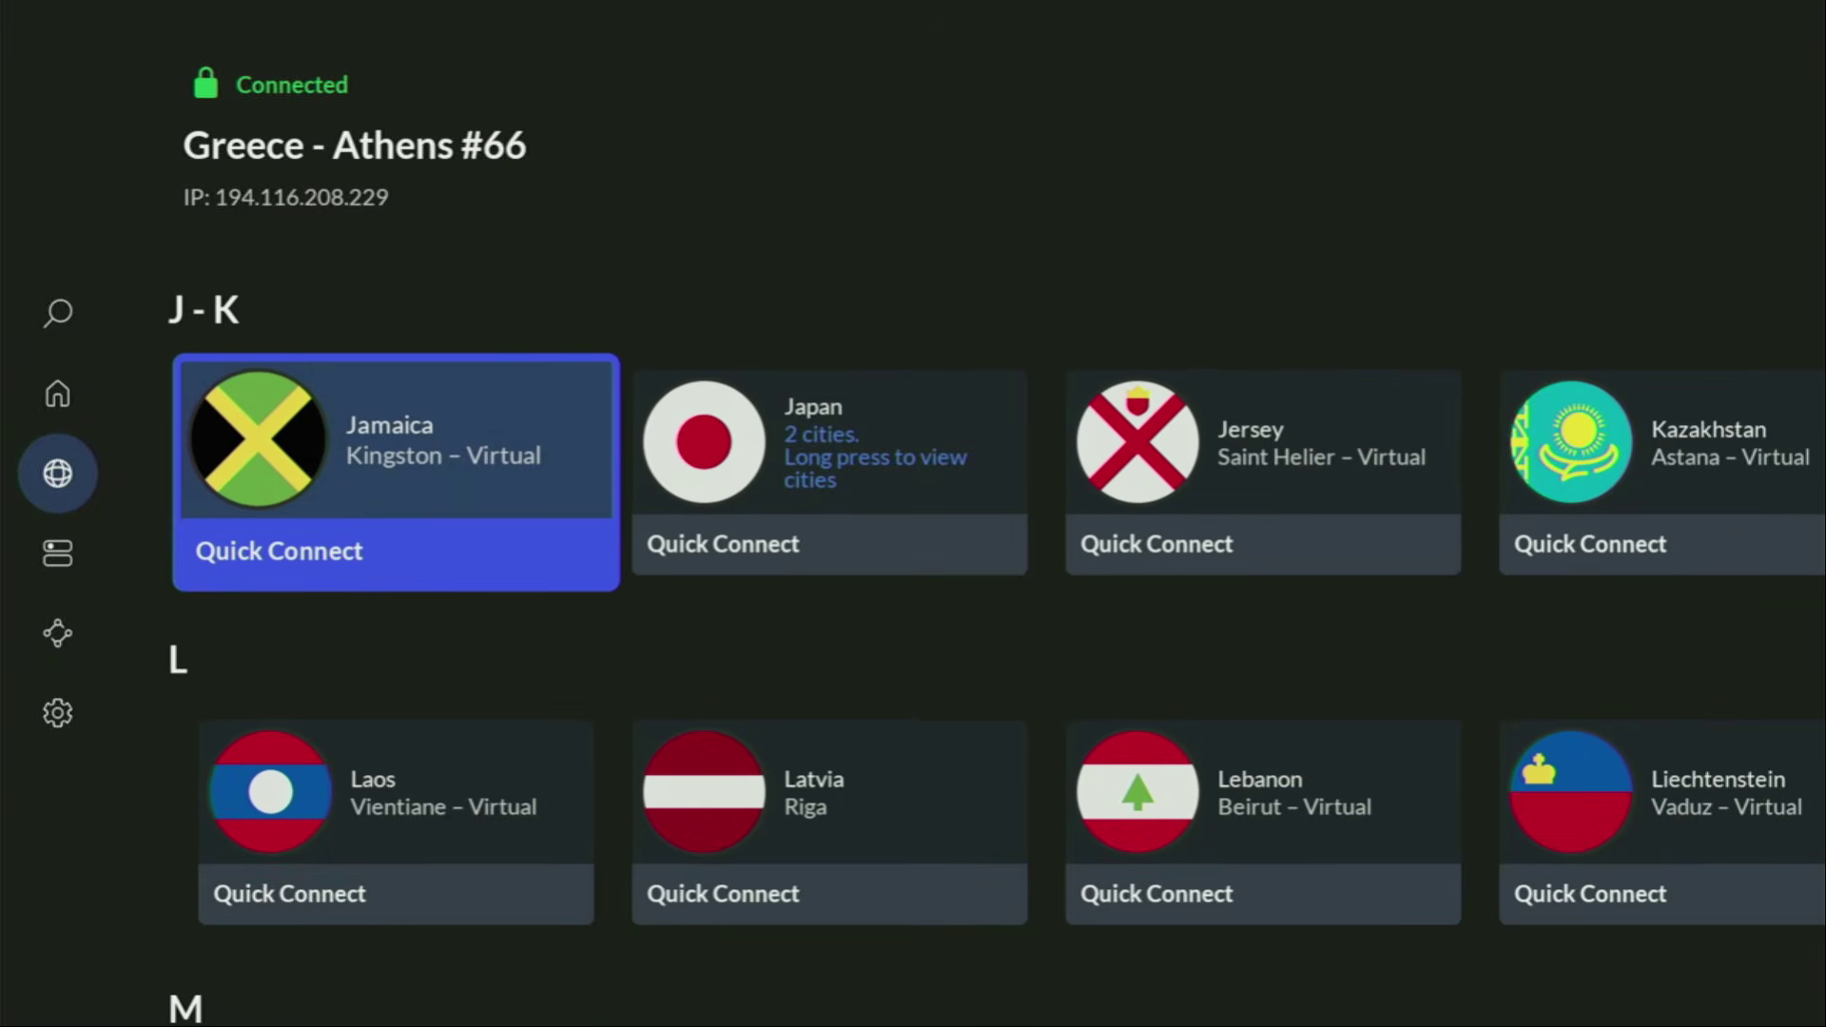
pyautogui.press('Right')
pyautogui.press('Right')
pyautogui.press('Down')
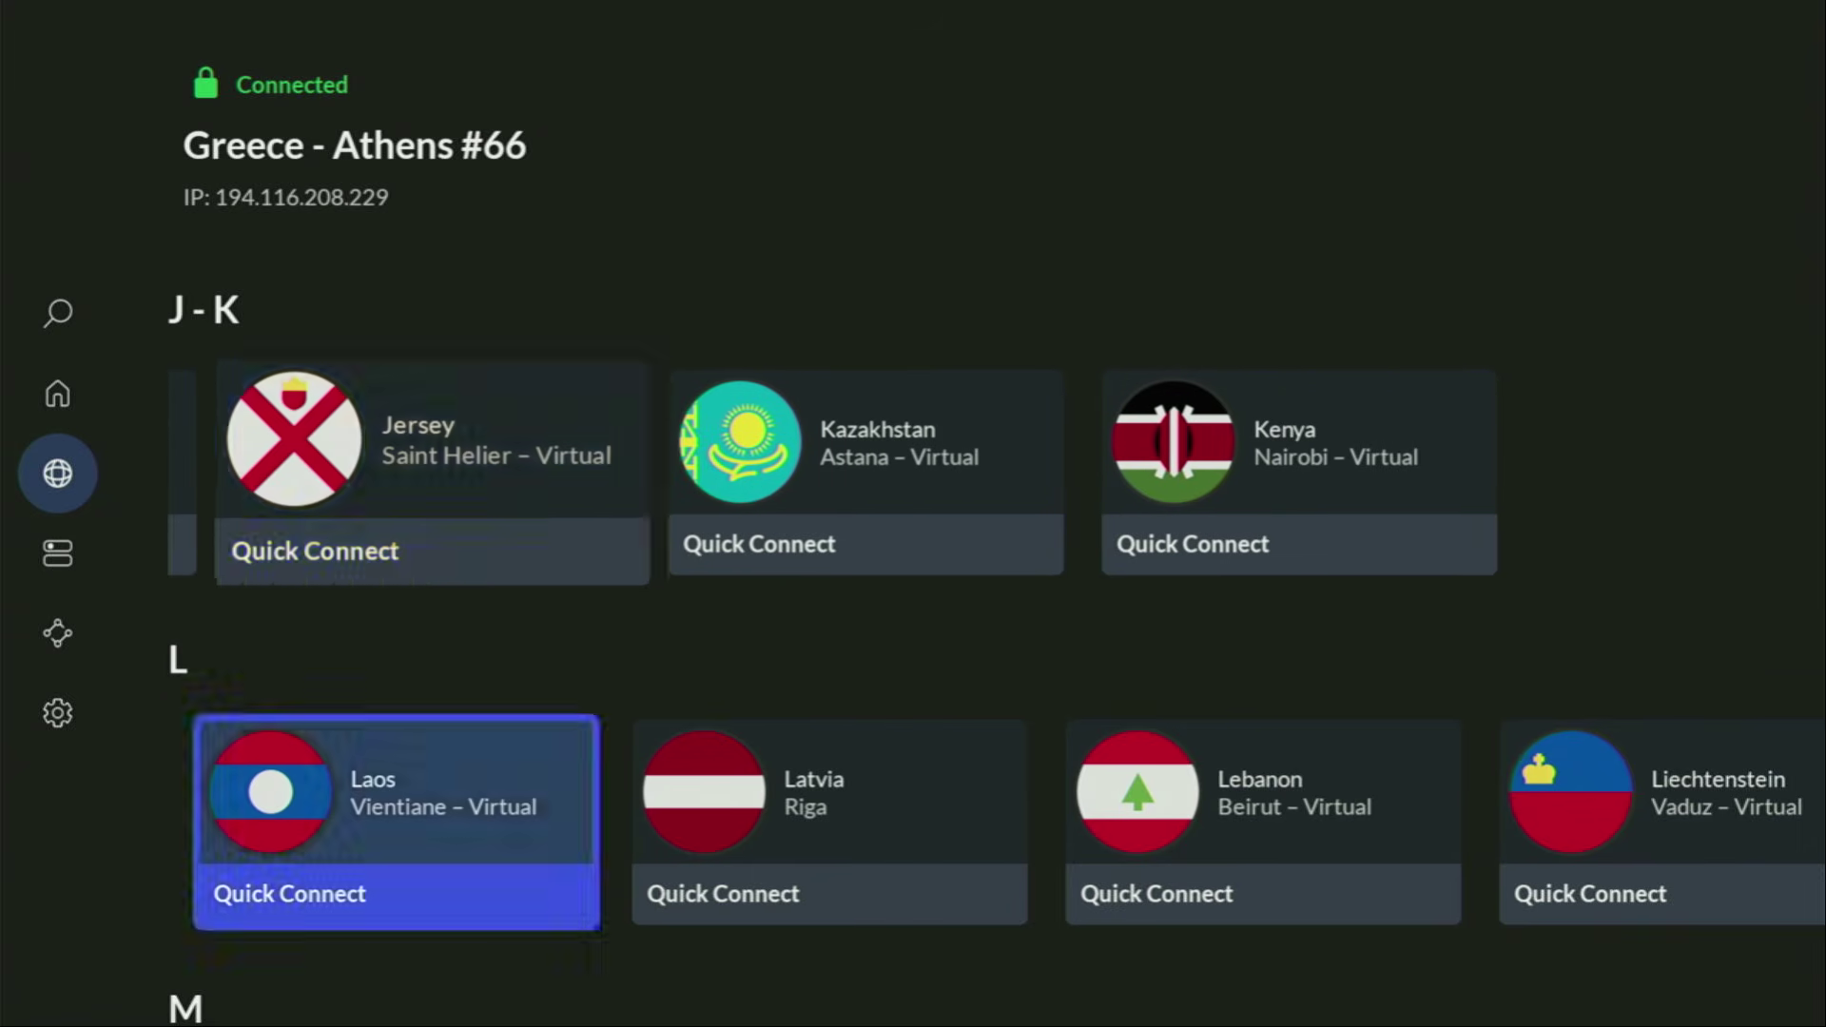
pyautogui.press('Right')
pyautogui.press('Right')
pyautogui.press('Right')
pyautogui.press('Right')
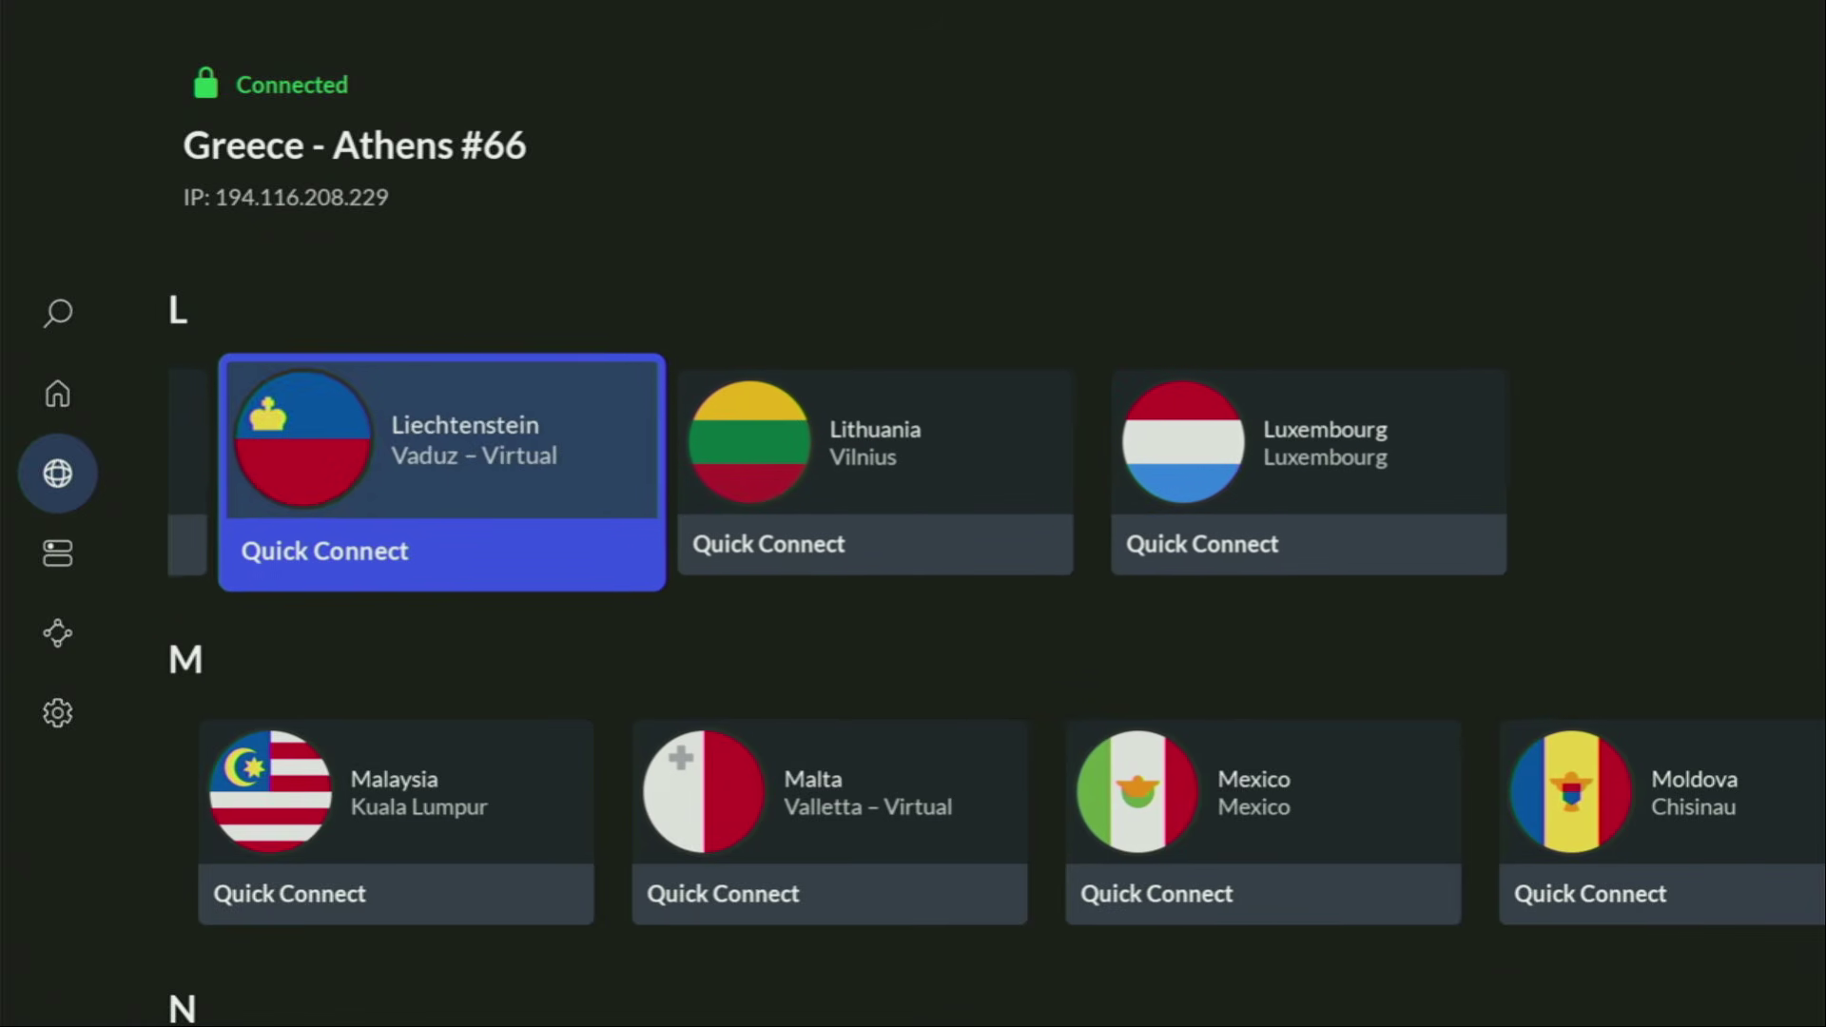
pyautogui.press('Down')
pyautogui.press('Right')
pyautogui.press('Right')
pyautogui.press('Right')
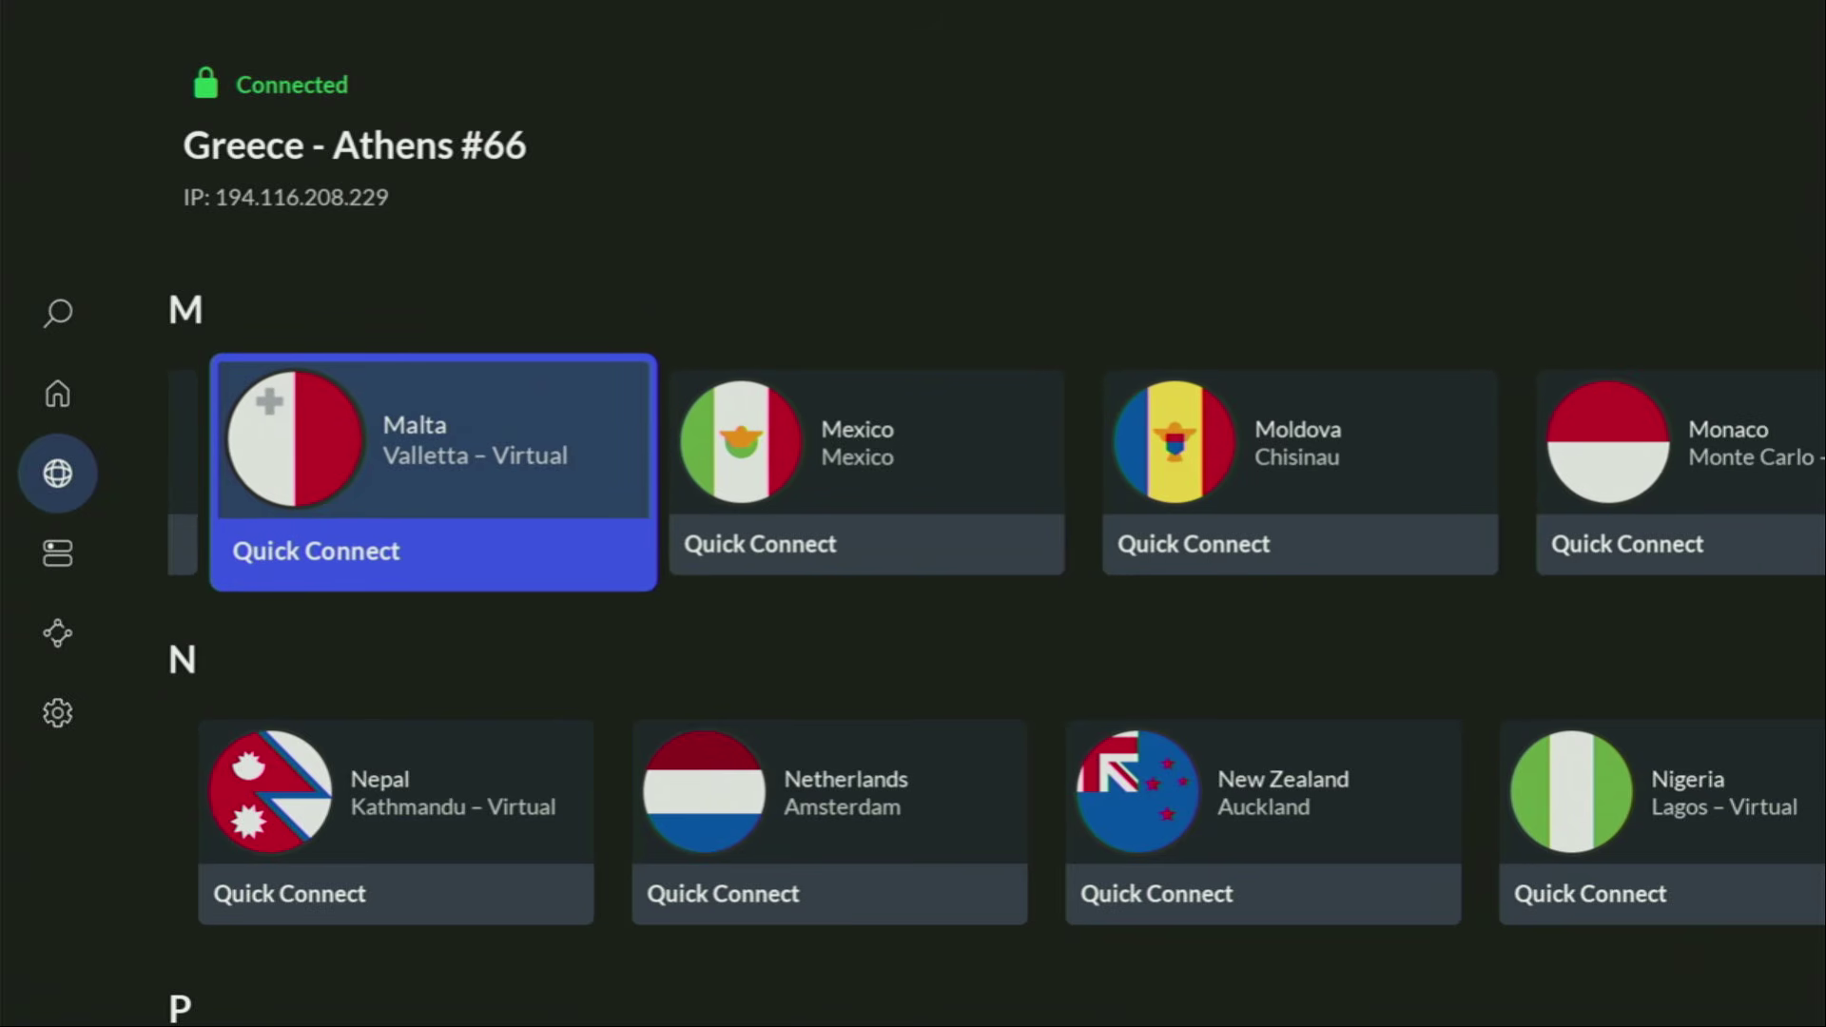
pyautogui.press('Right')
pyautogui.press('Right')
pyautogui.press('Right')
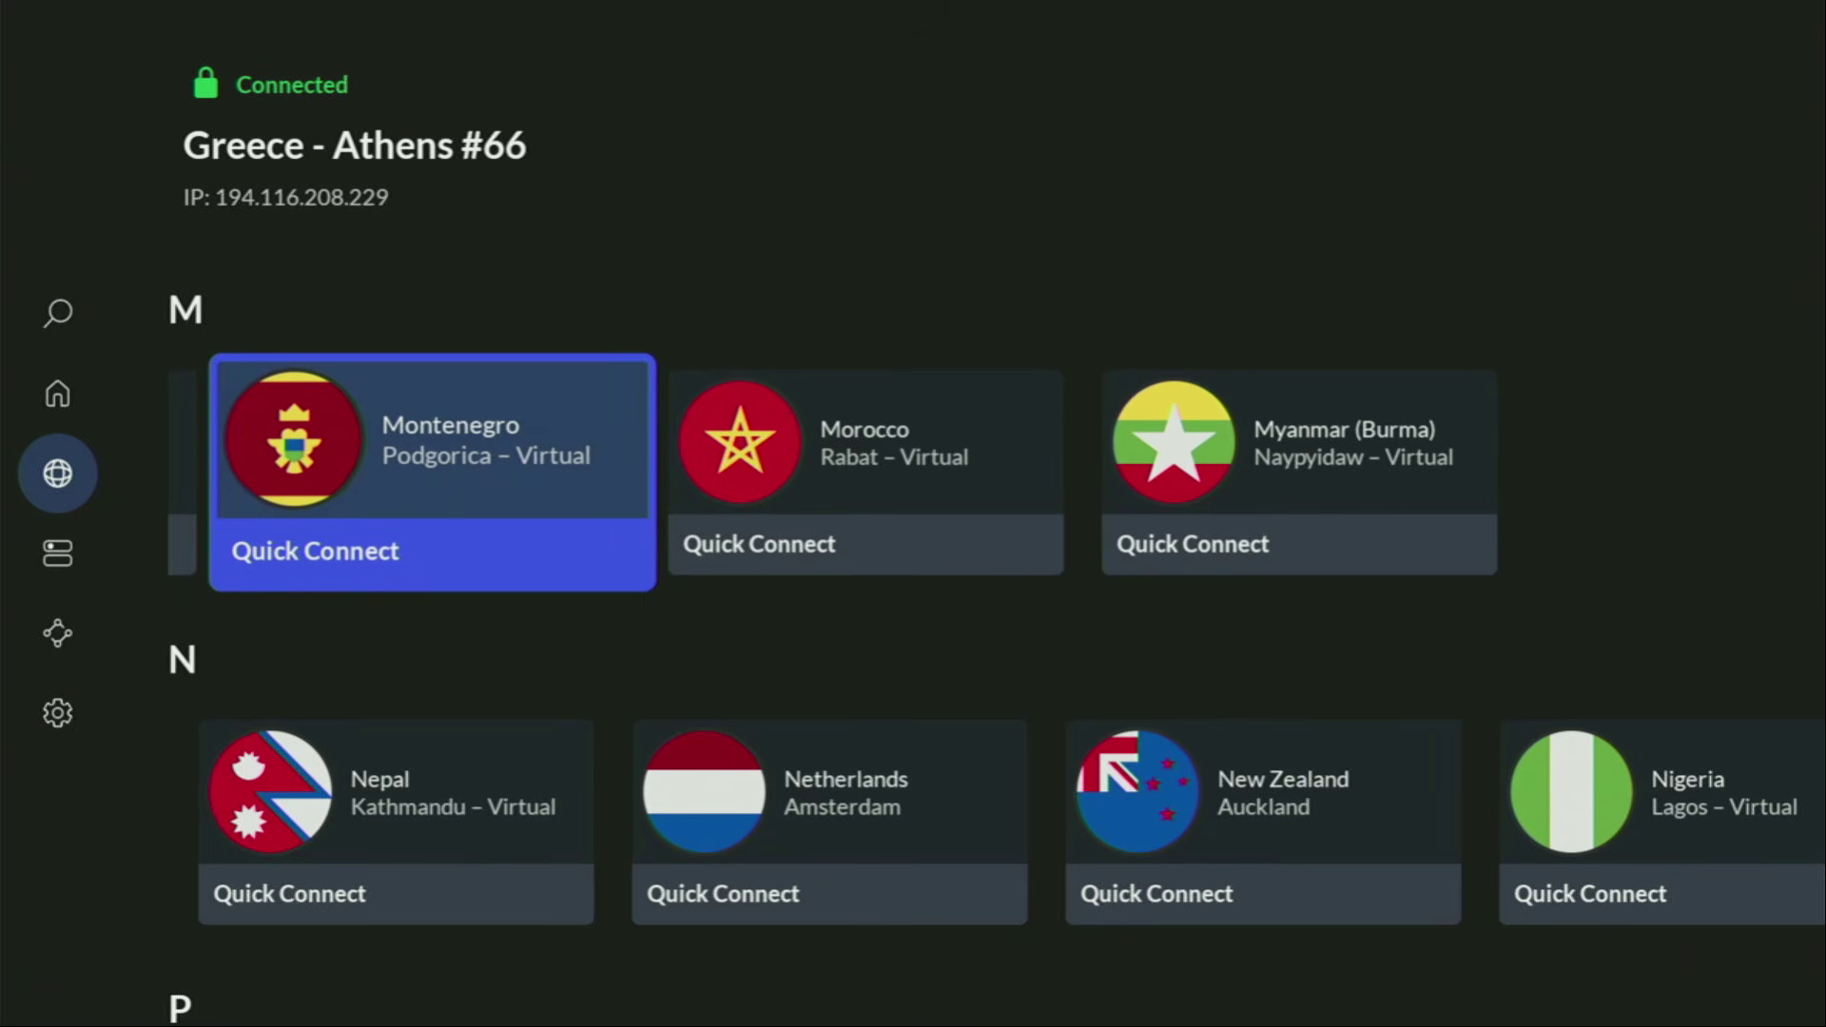
pyautogui.press('Down')
pyautogui.press('Right')
pyautogui.press('Right')
pyautogui.press('Down')
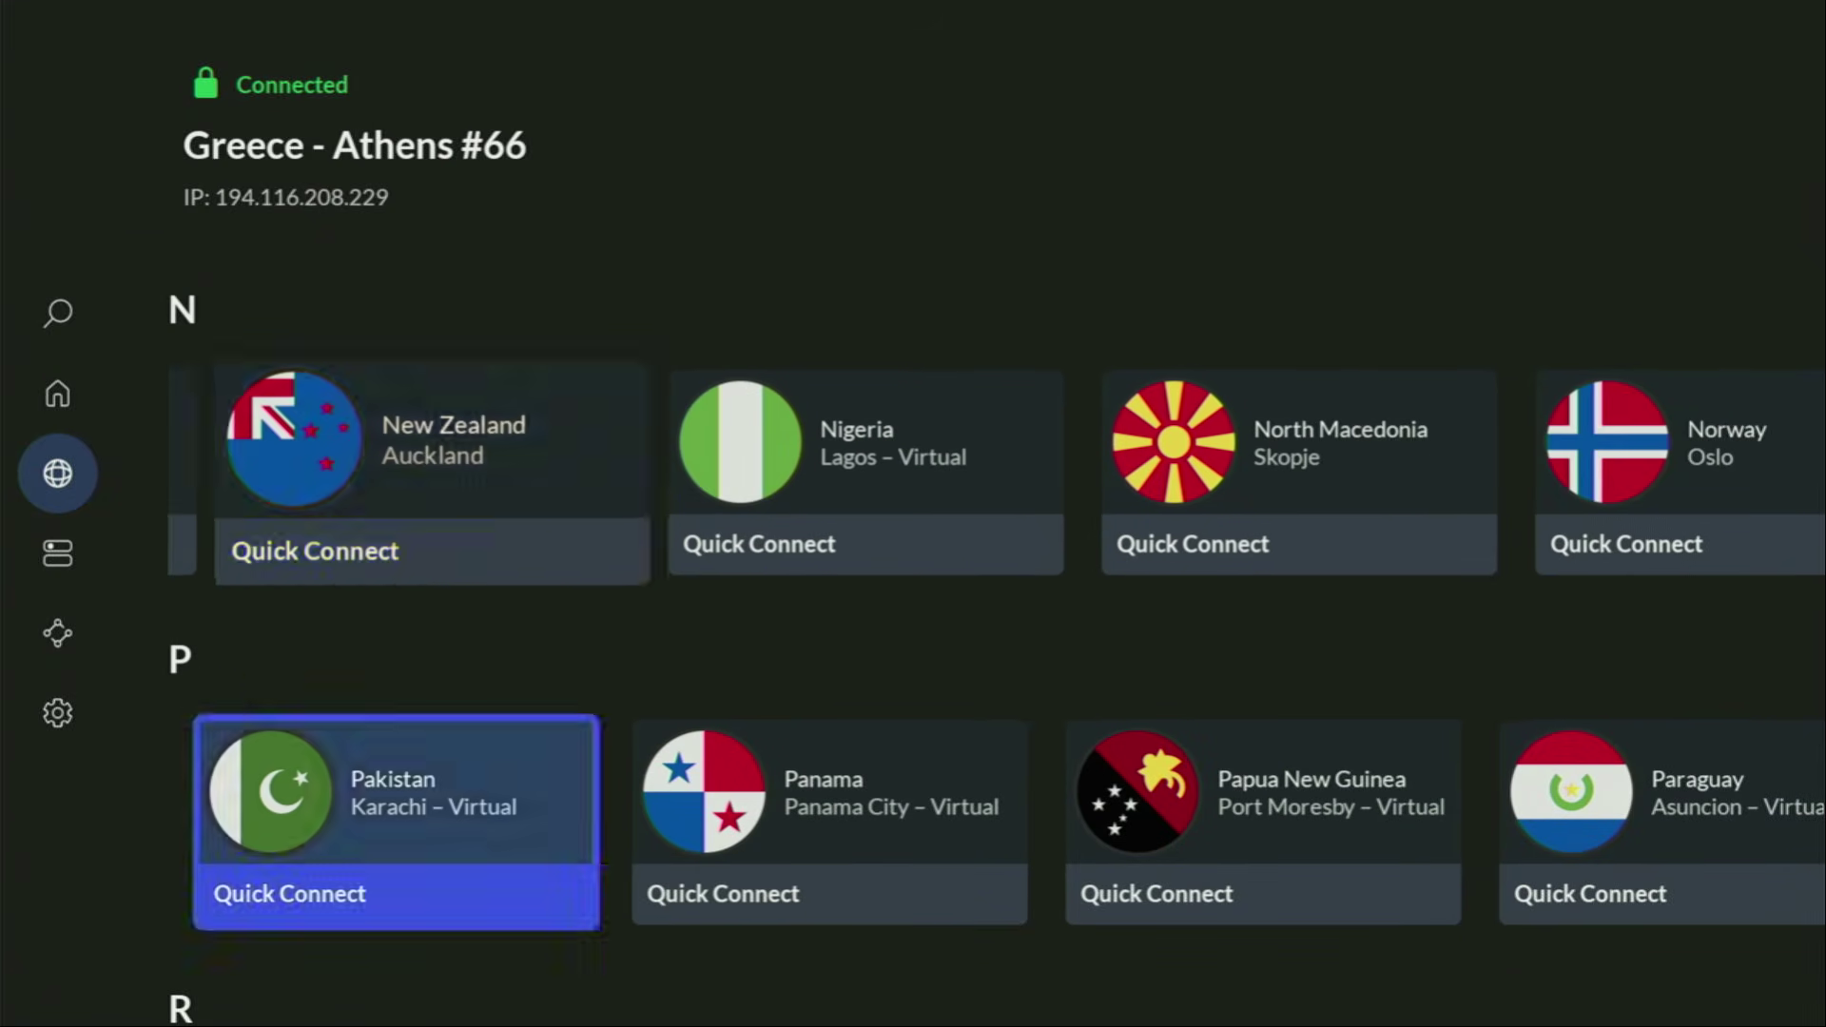
# - Find Slovakia in the S row and connect to the Slovakia – Bratislava server
pyautogui.press('Down')
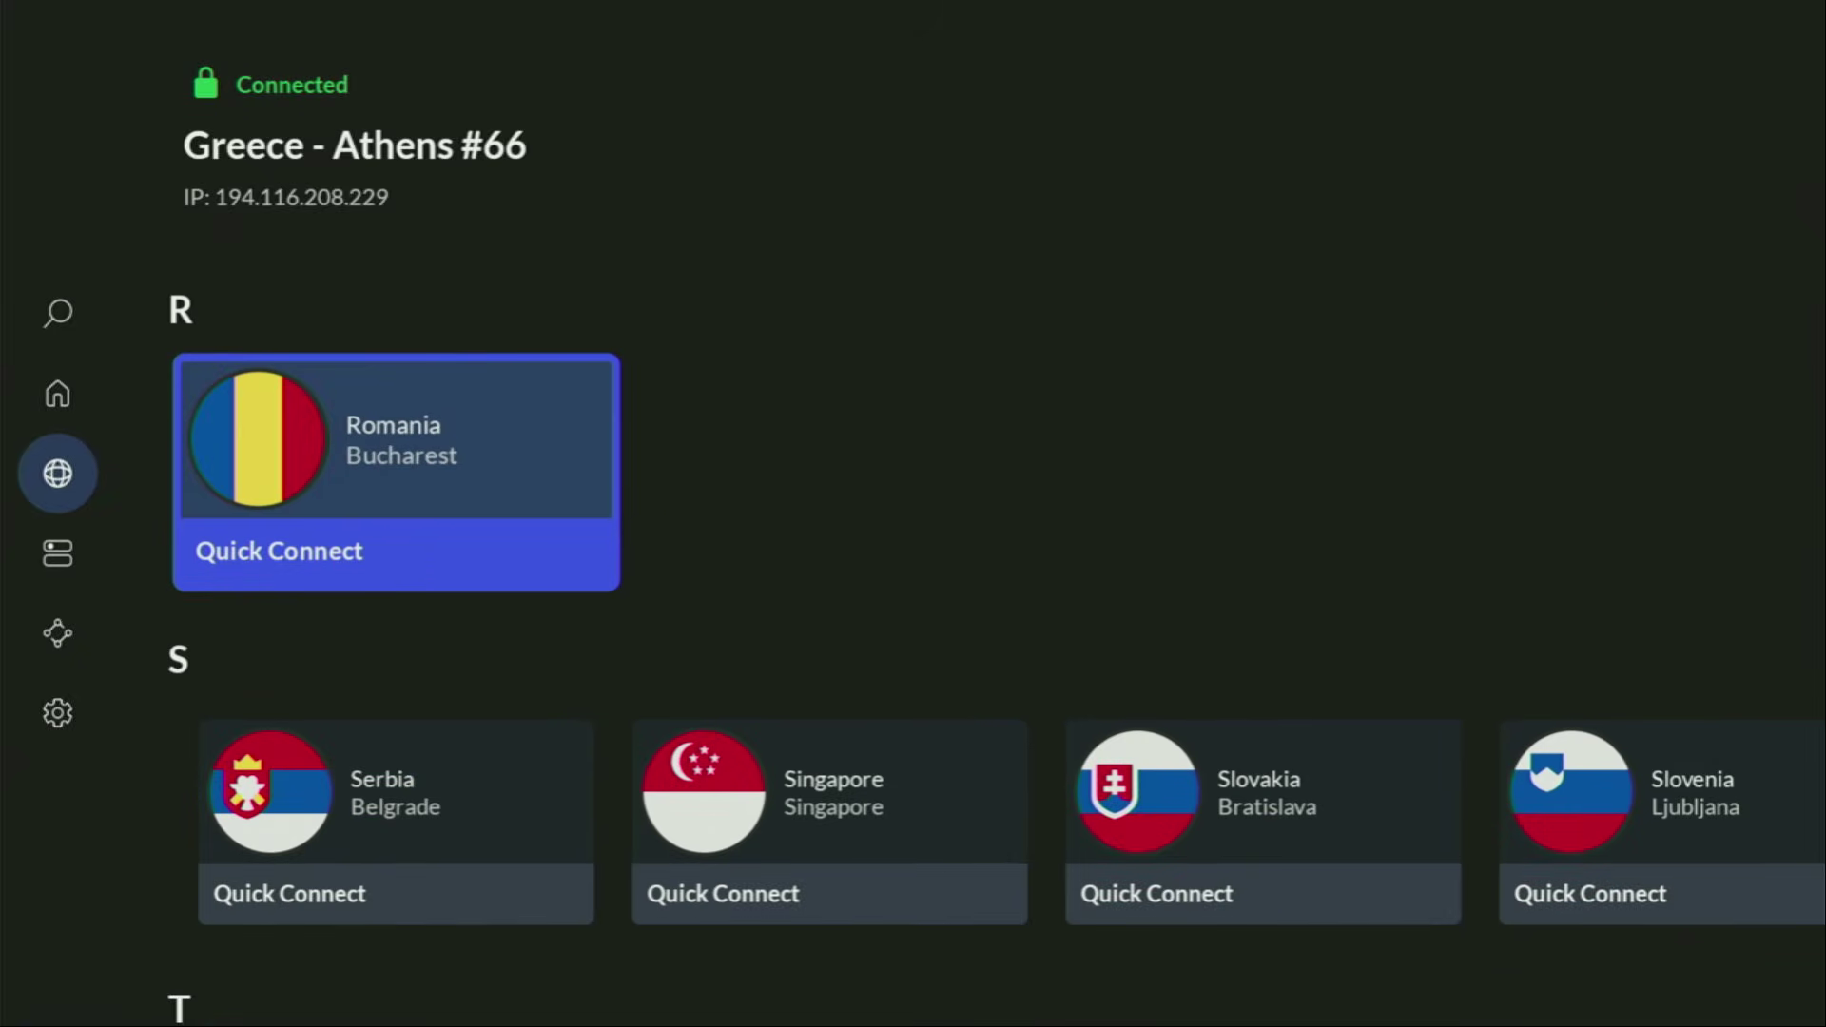
pyautogui.press('Down')
pyautogui.press('Down')
pyautogui.press('Down')
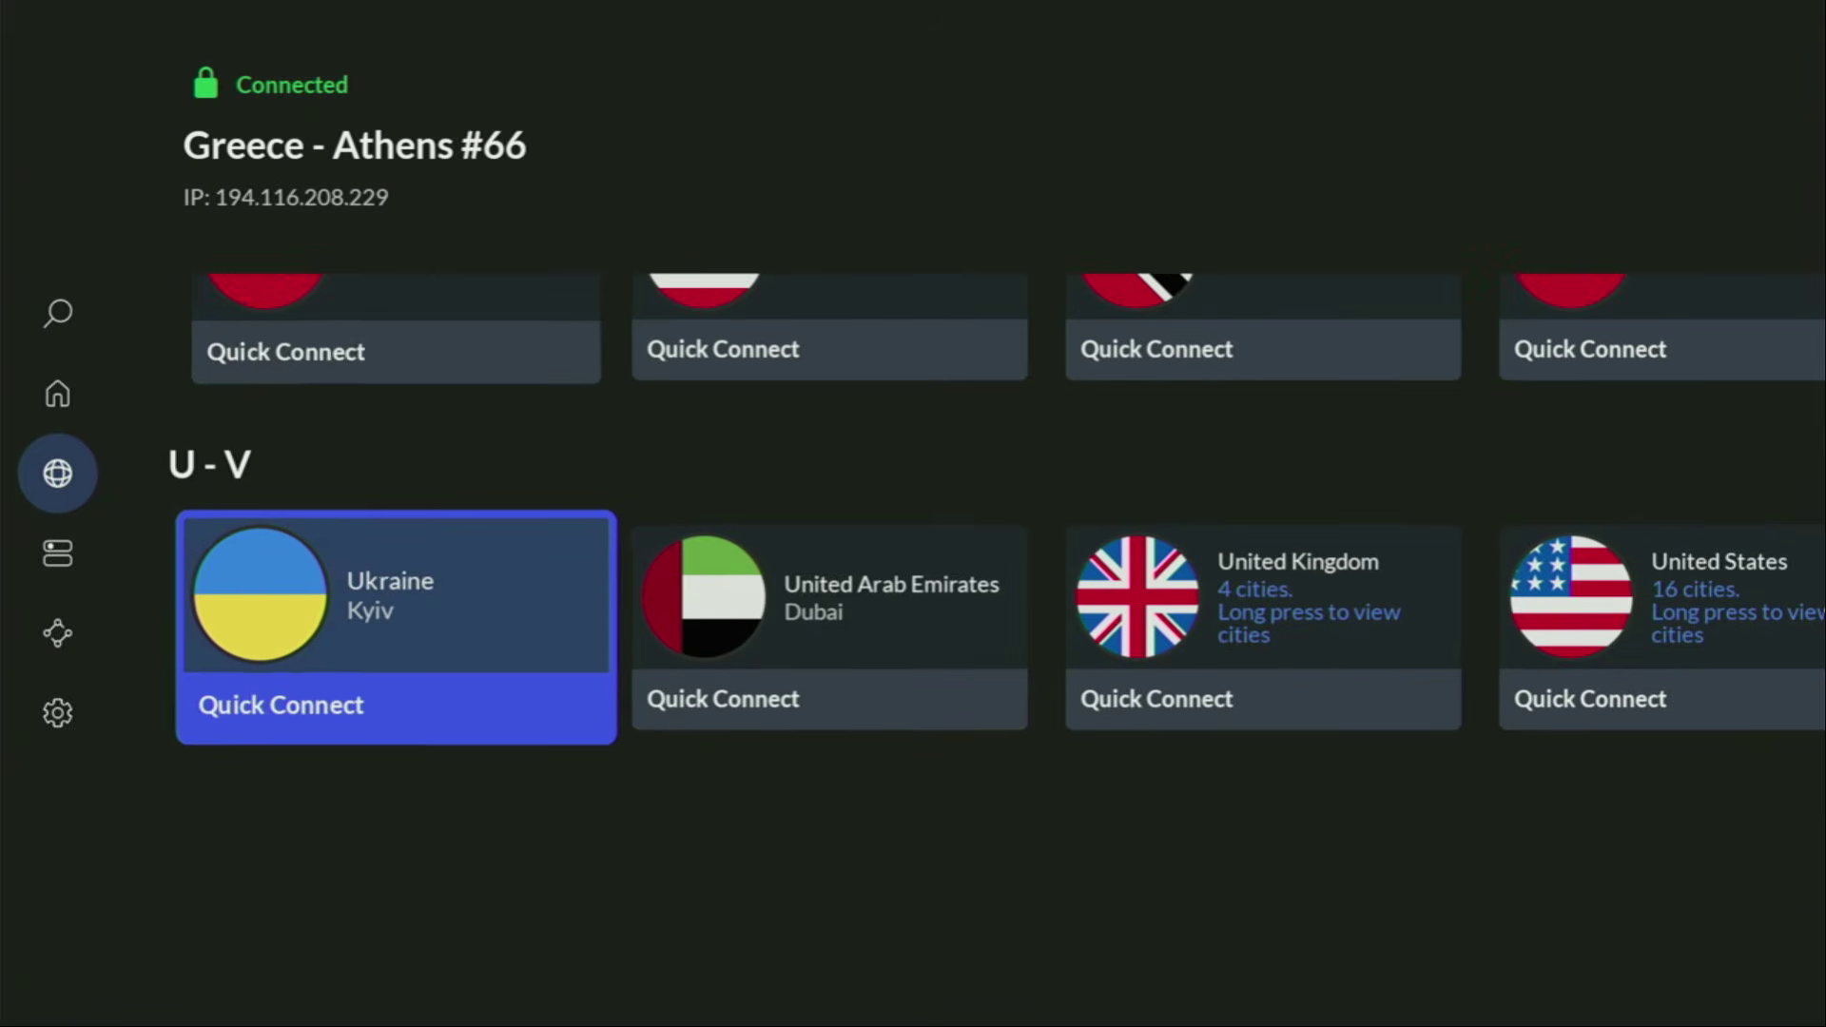
pyautogui.press('Right')
pyautogui.press('Right')
pyautogui.press('Right')
pyautogui.press('Right')
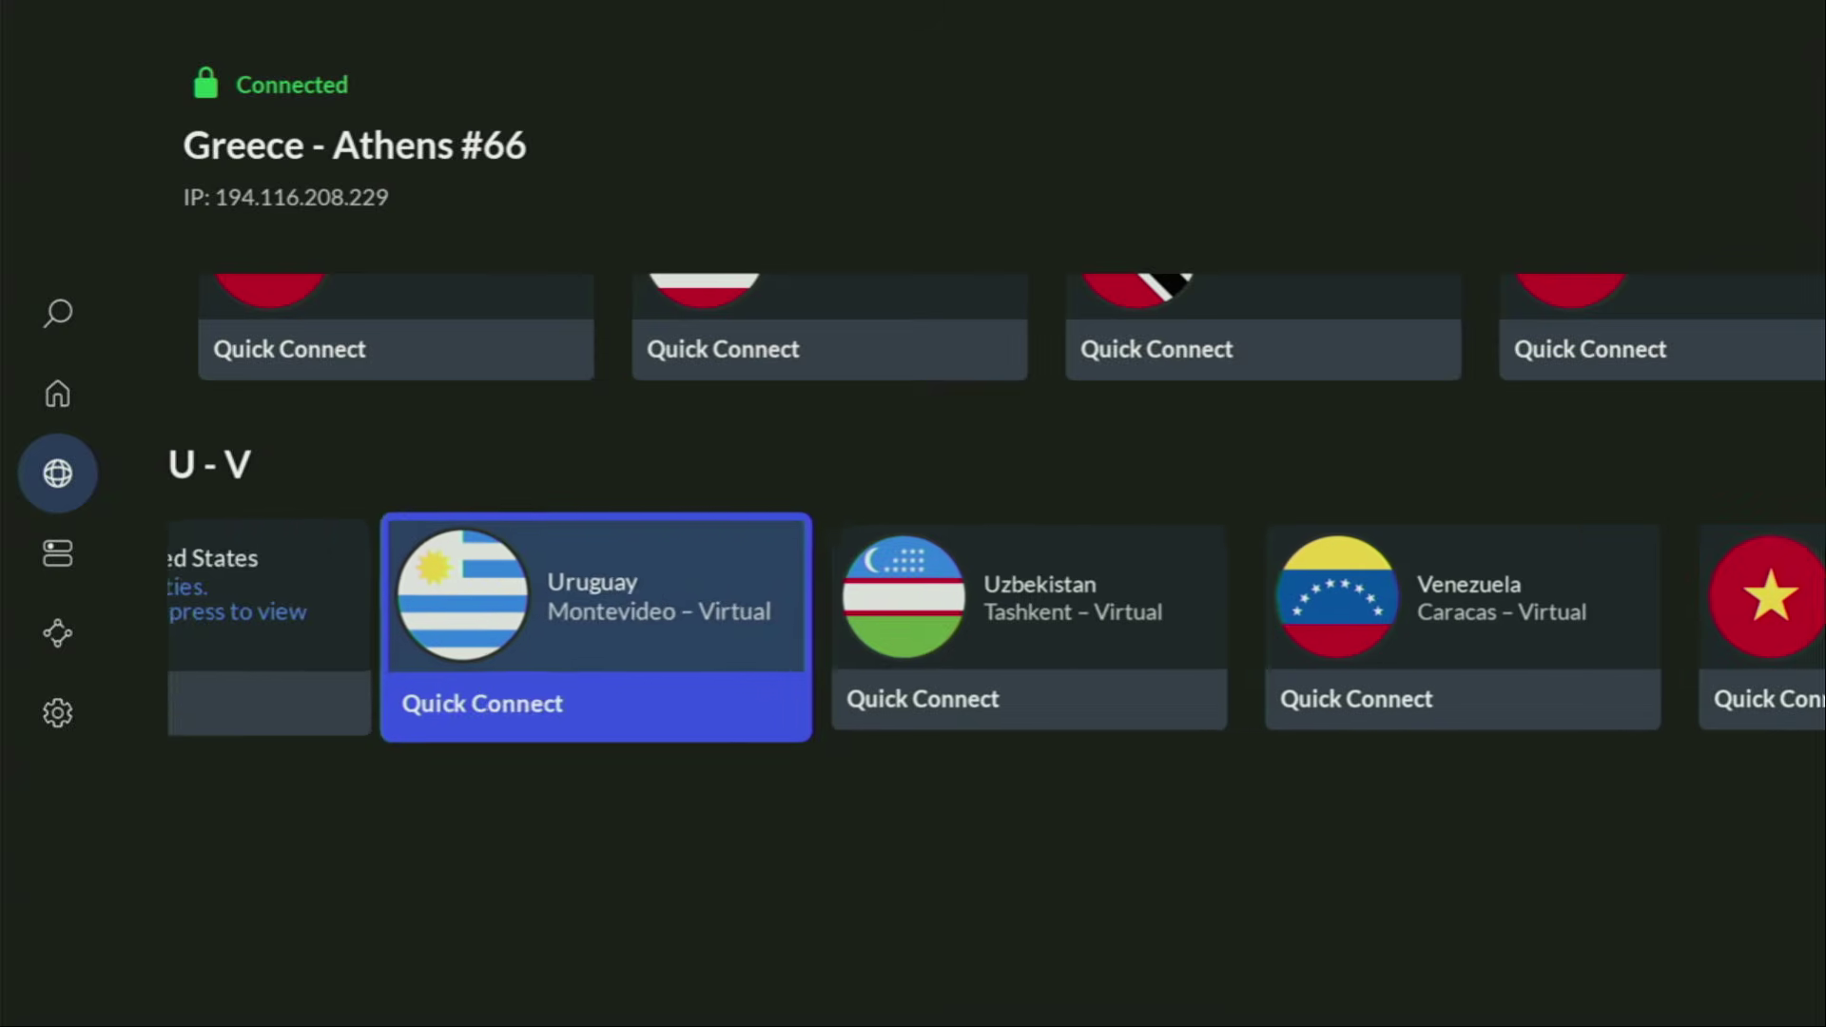
pyautogui.press('Right')
pyautogui.press('Right')
pyautogui.press('Up')
pyautogui.press('Right')
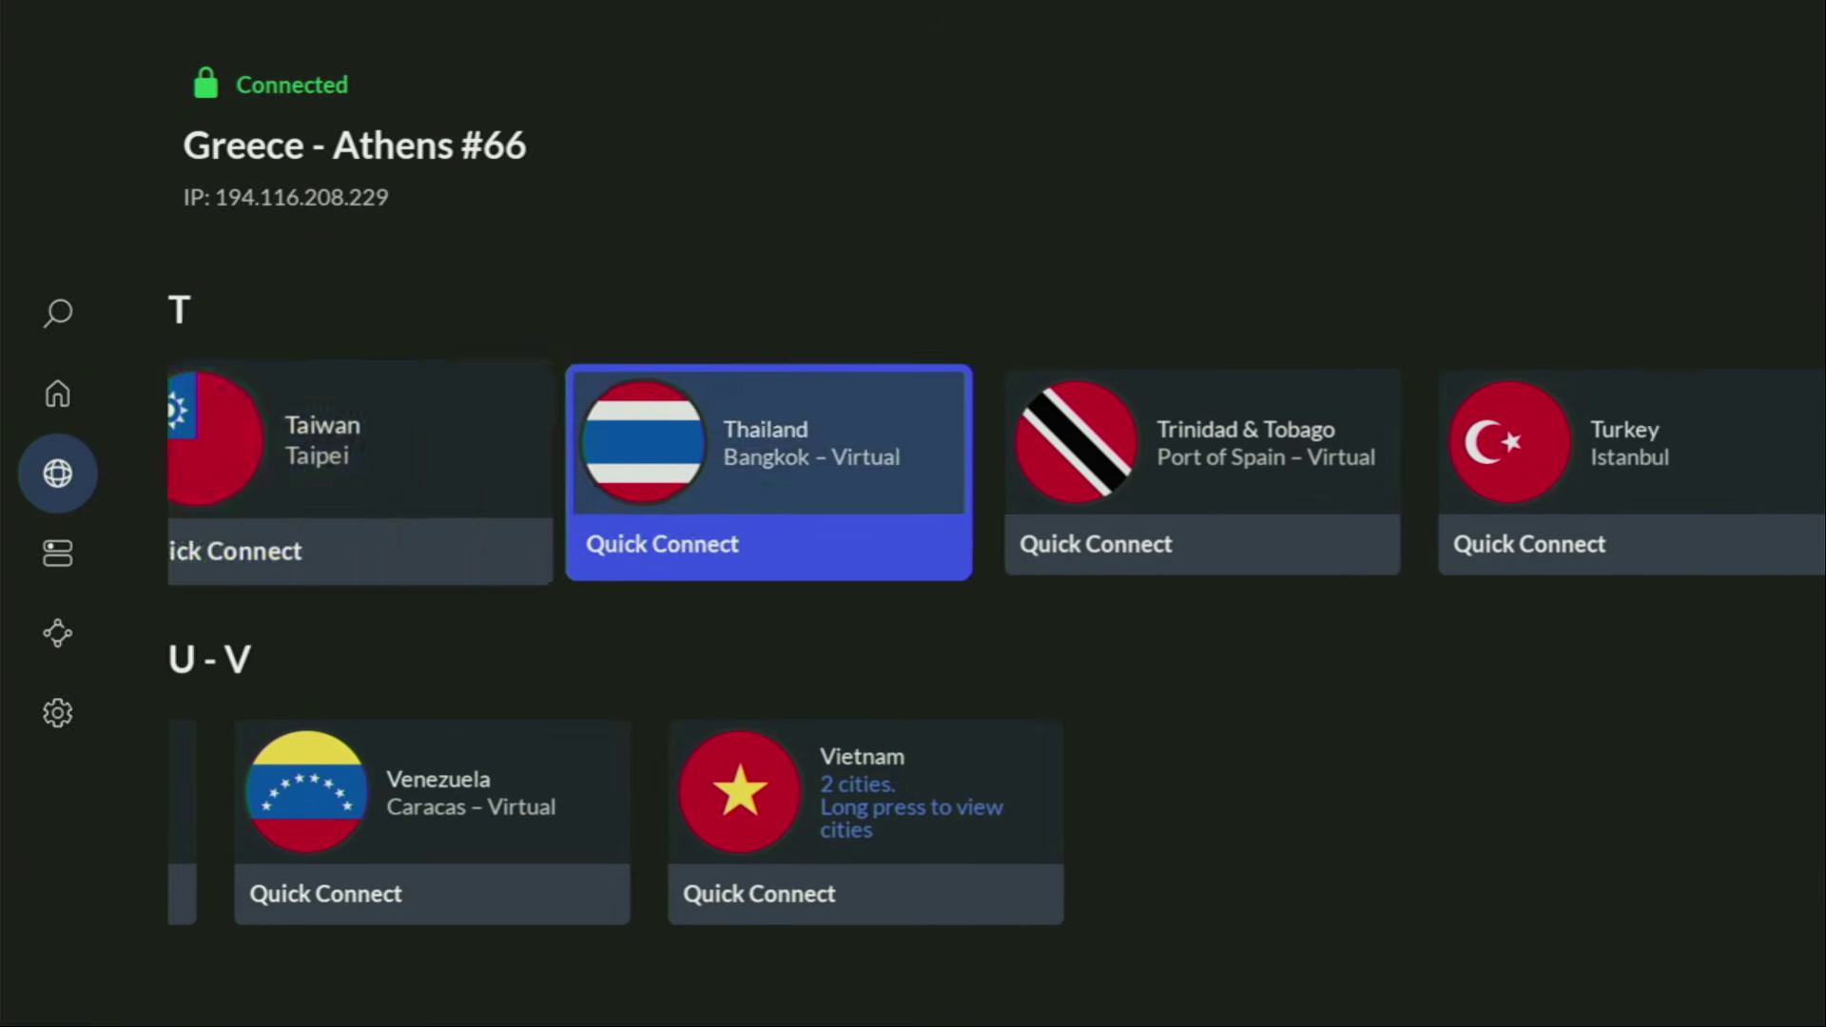
pyautogui.press('Right')
pyautogui.press('Up')
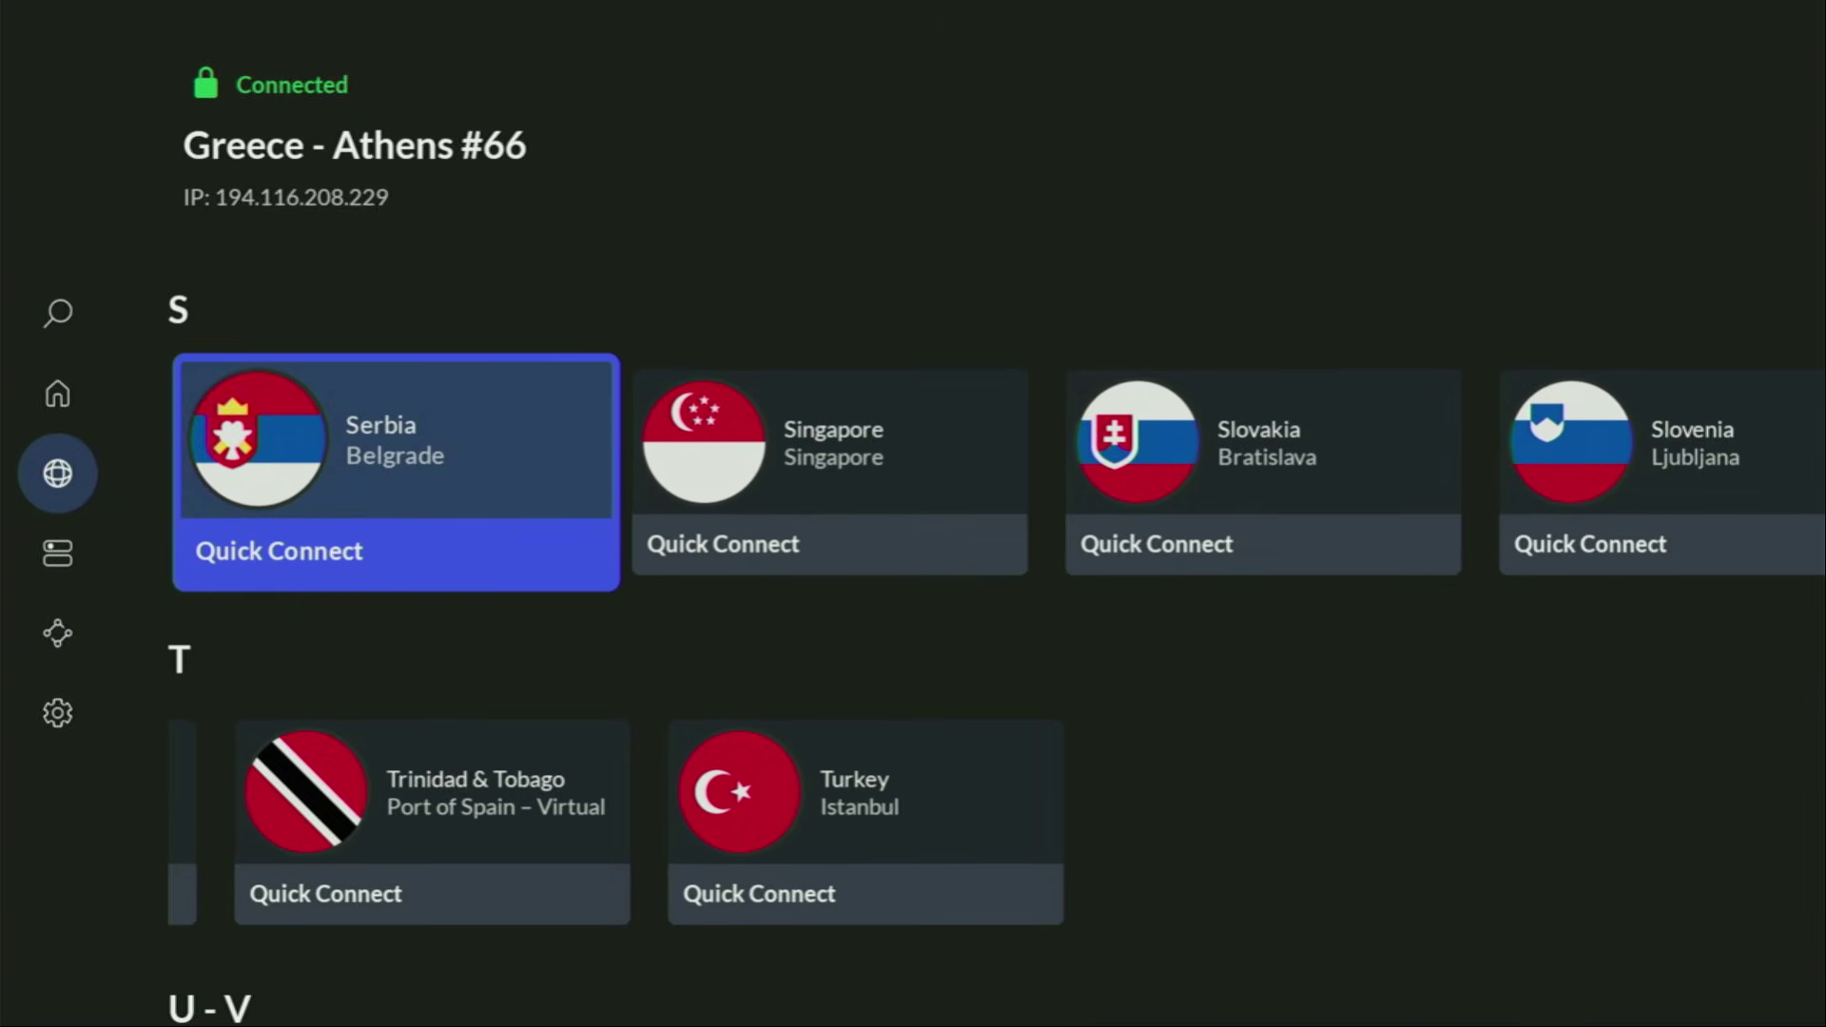
pyautogui.press('Right')
pyautogui.press('Right')
pyautogui.press('Return')
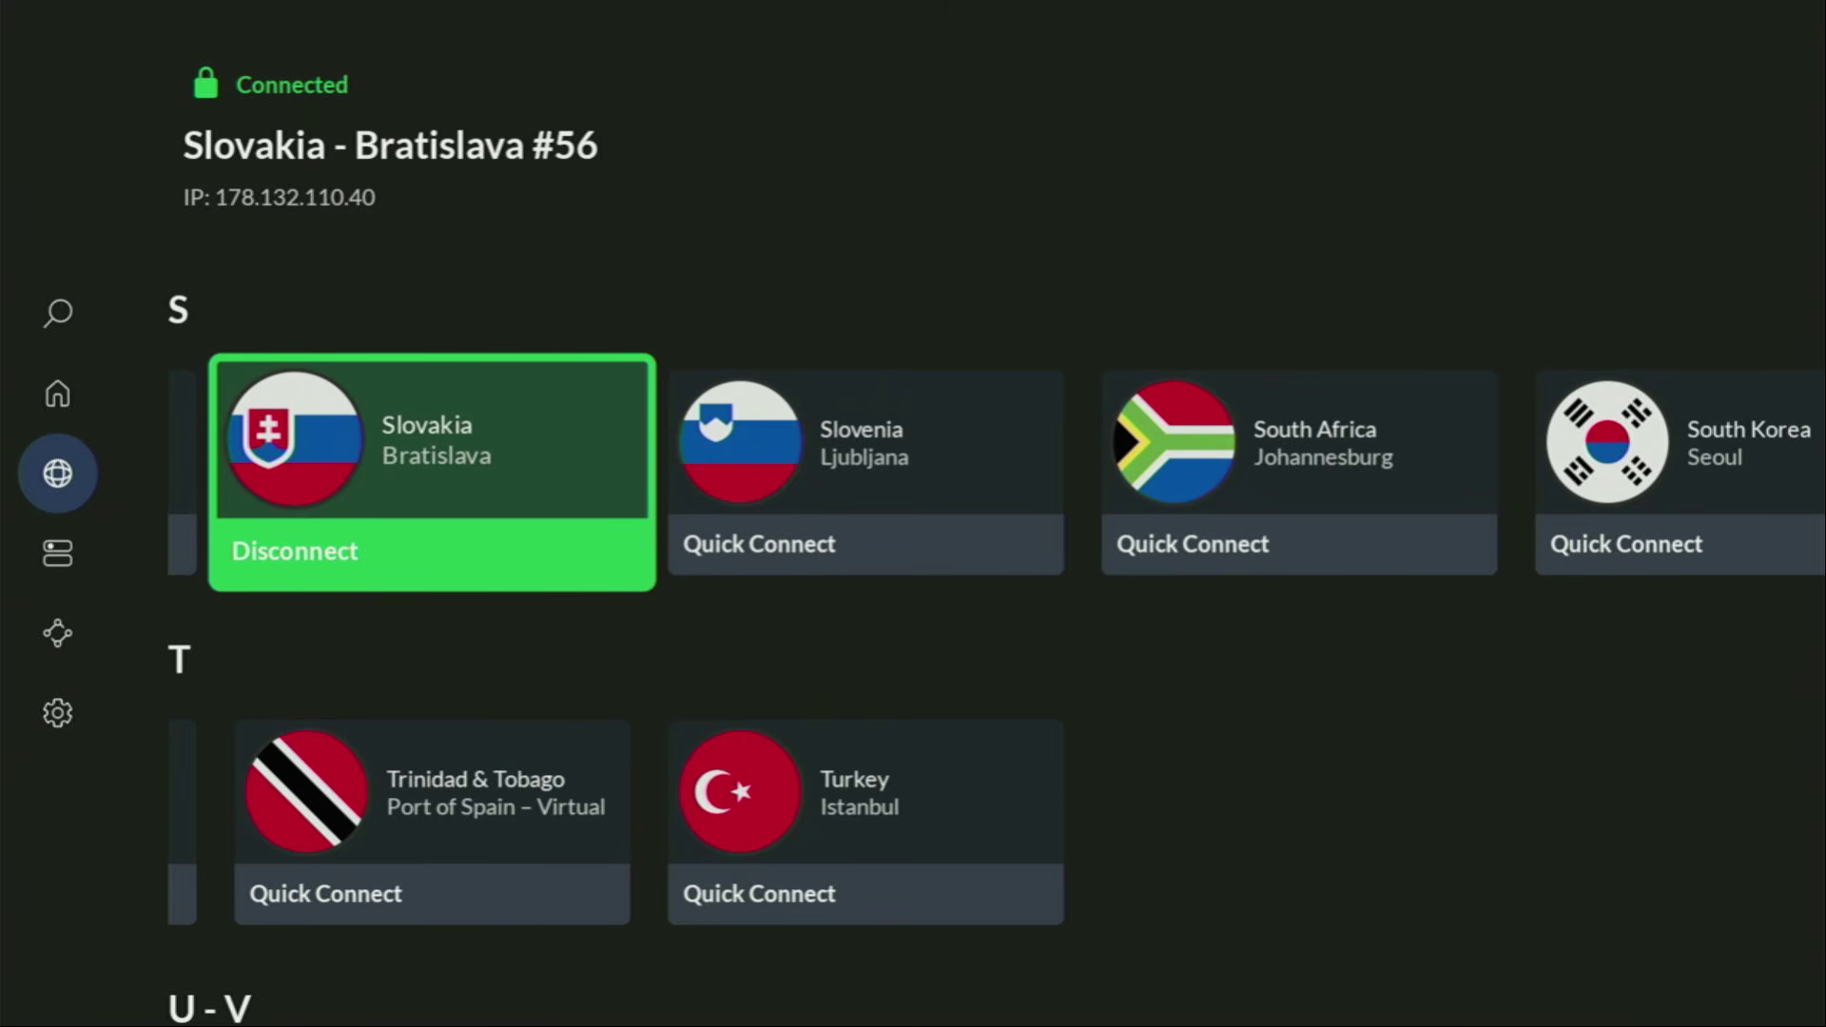
# - Browse the remaining S countries past Slovenia, South Korea and Spain to Sweden
pyautogui.press('Right')
pyautogui.press('Right')
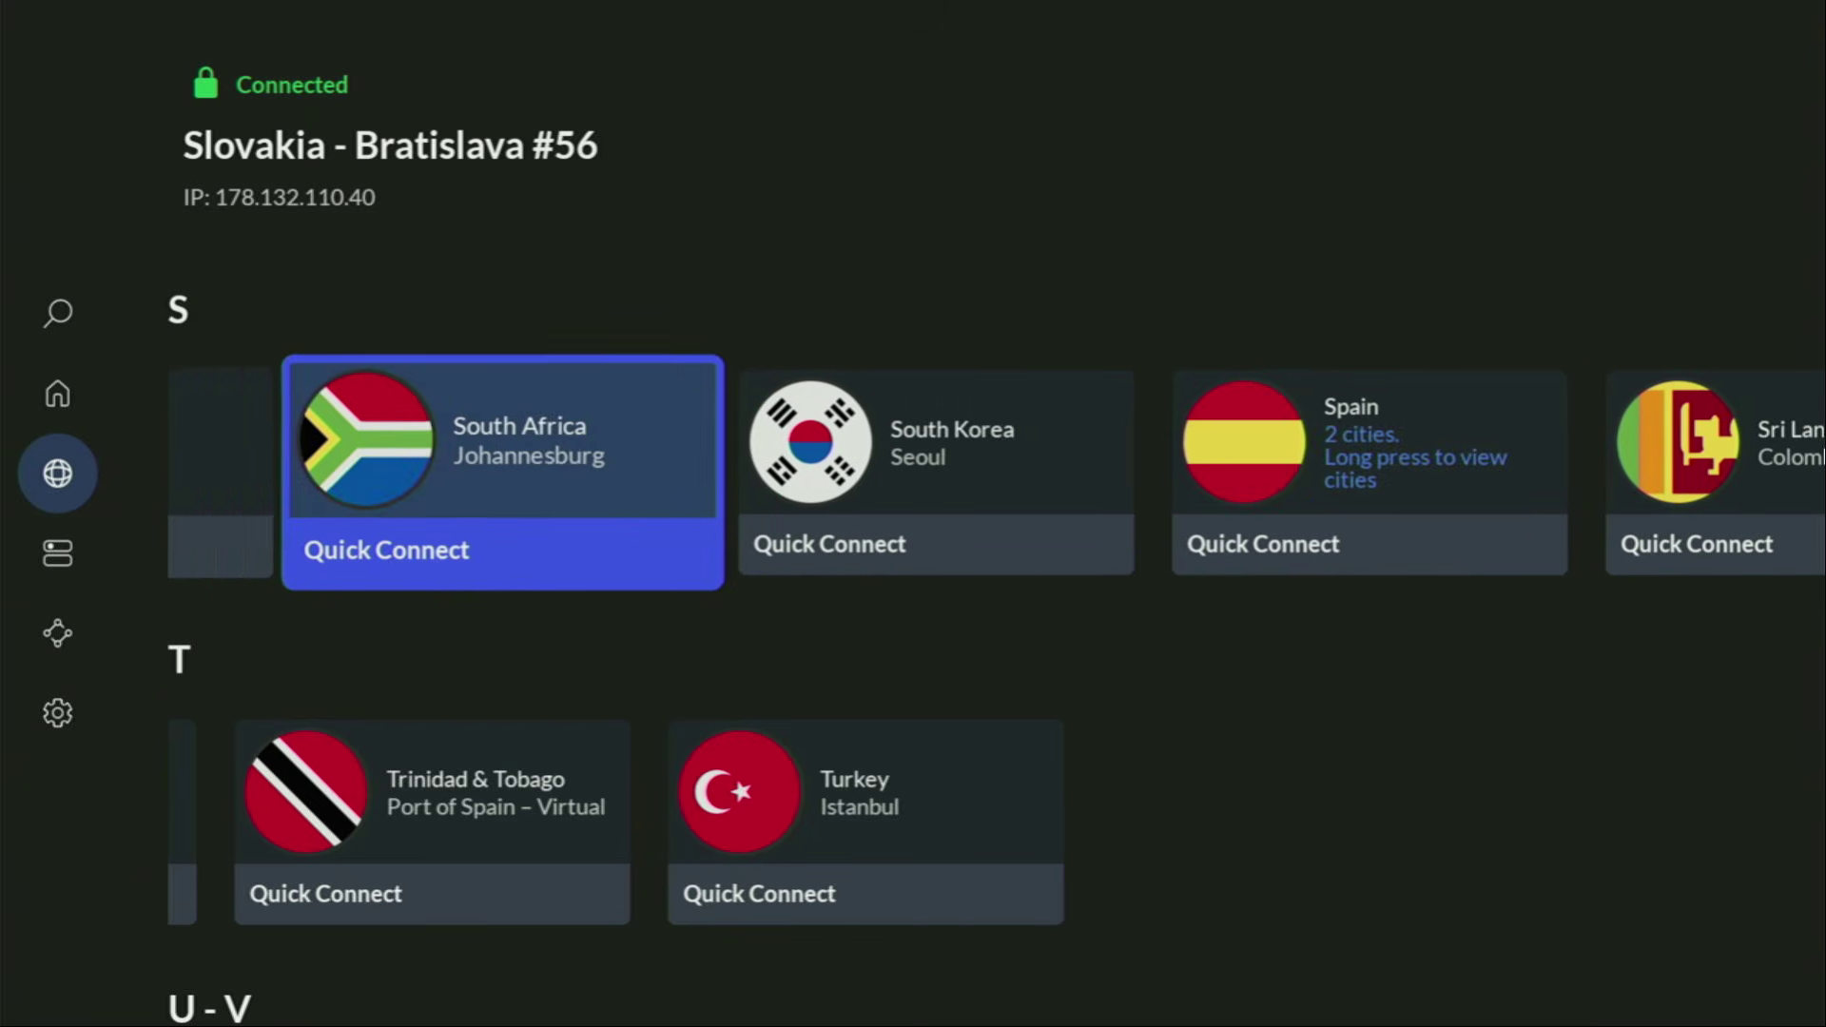
pyautogui.press('Right')
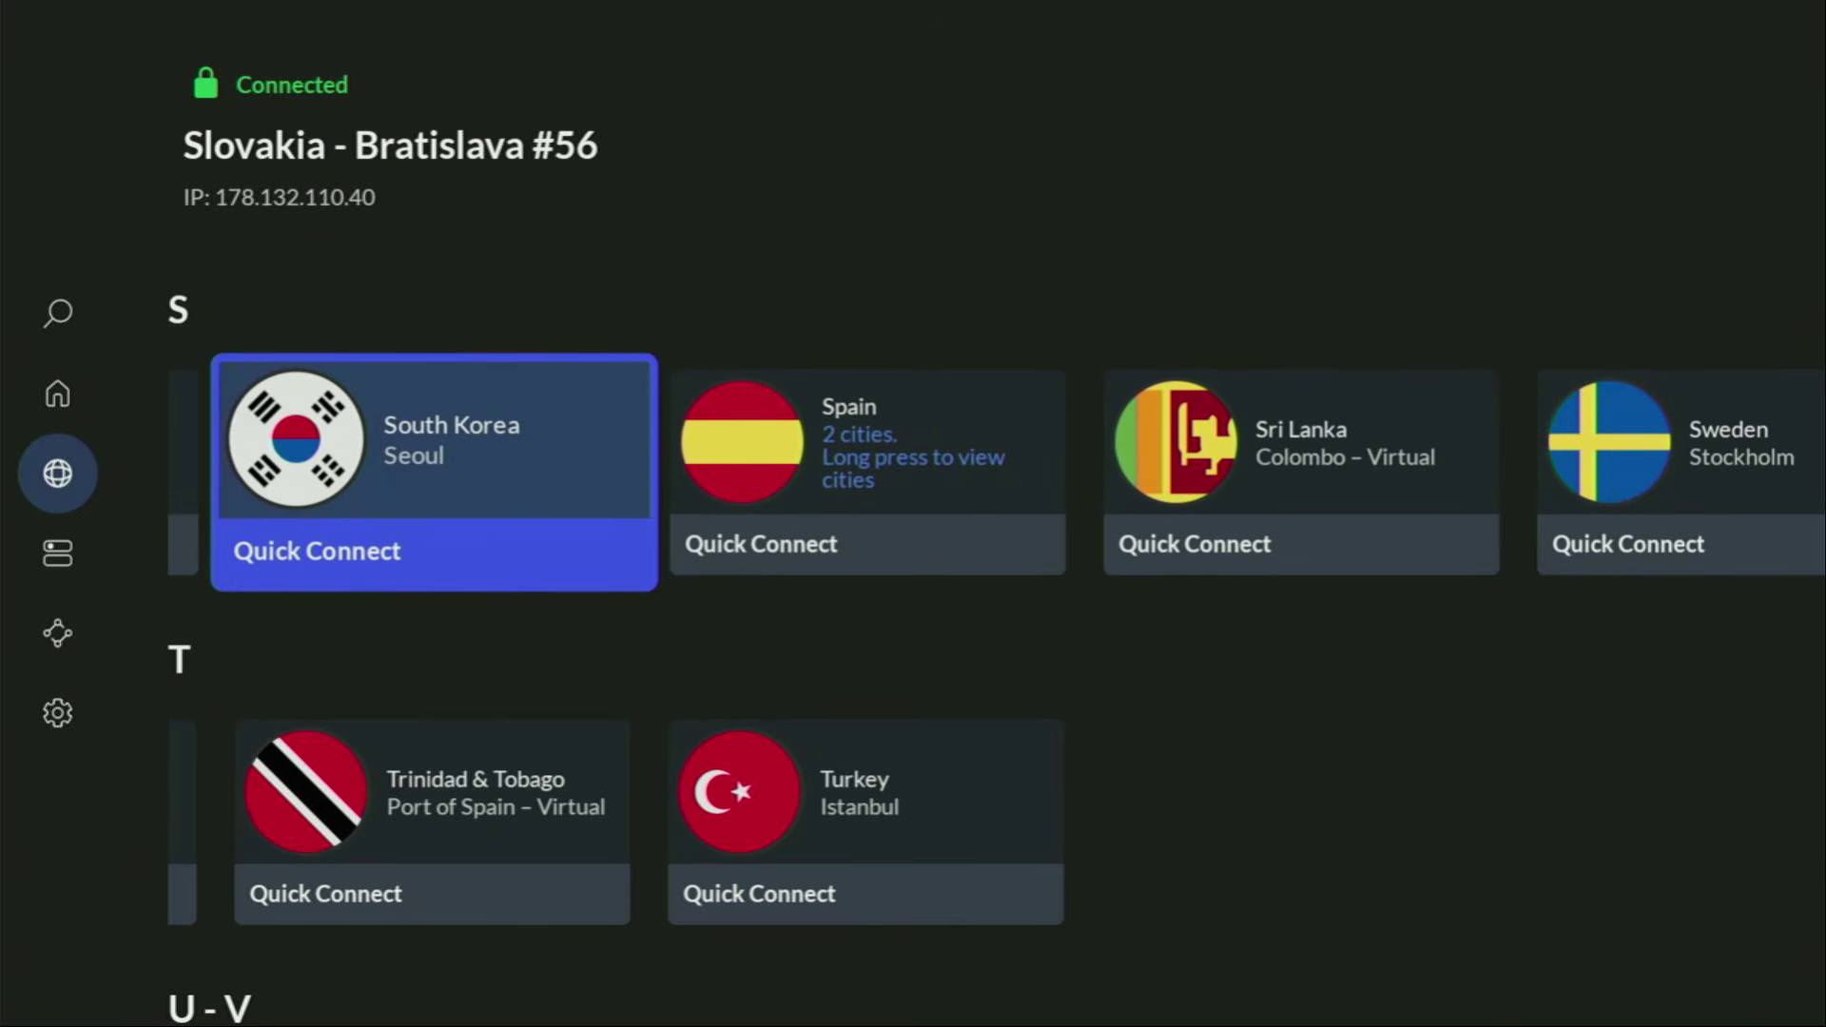
pyautogui.press('Right')
pyautogui.press('Right')
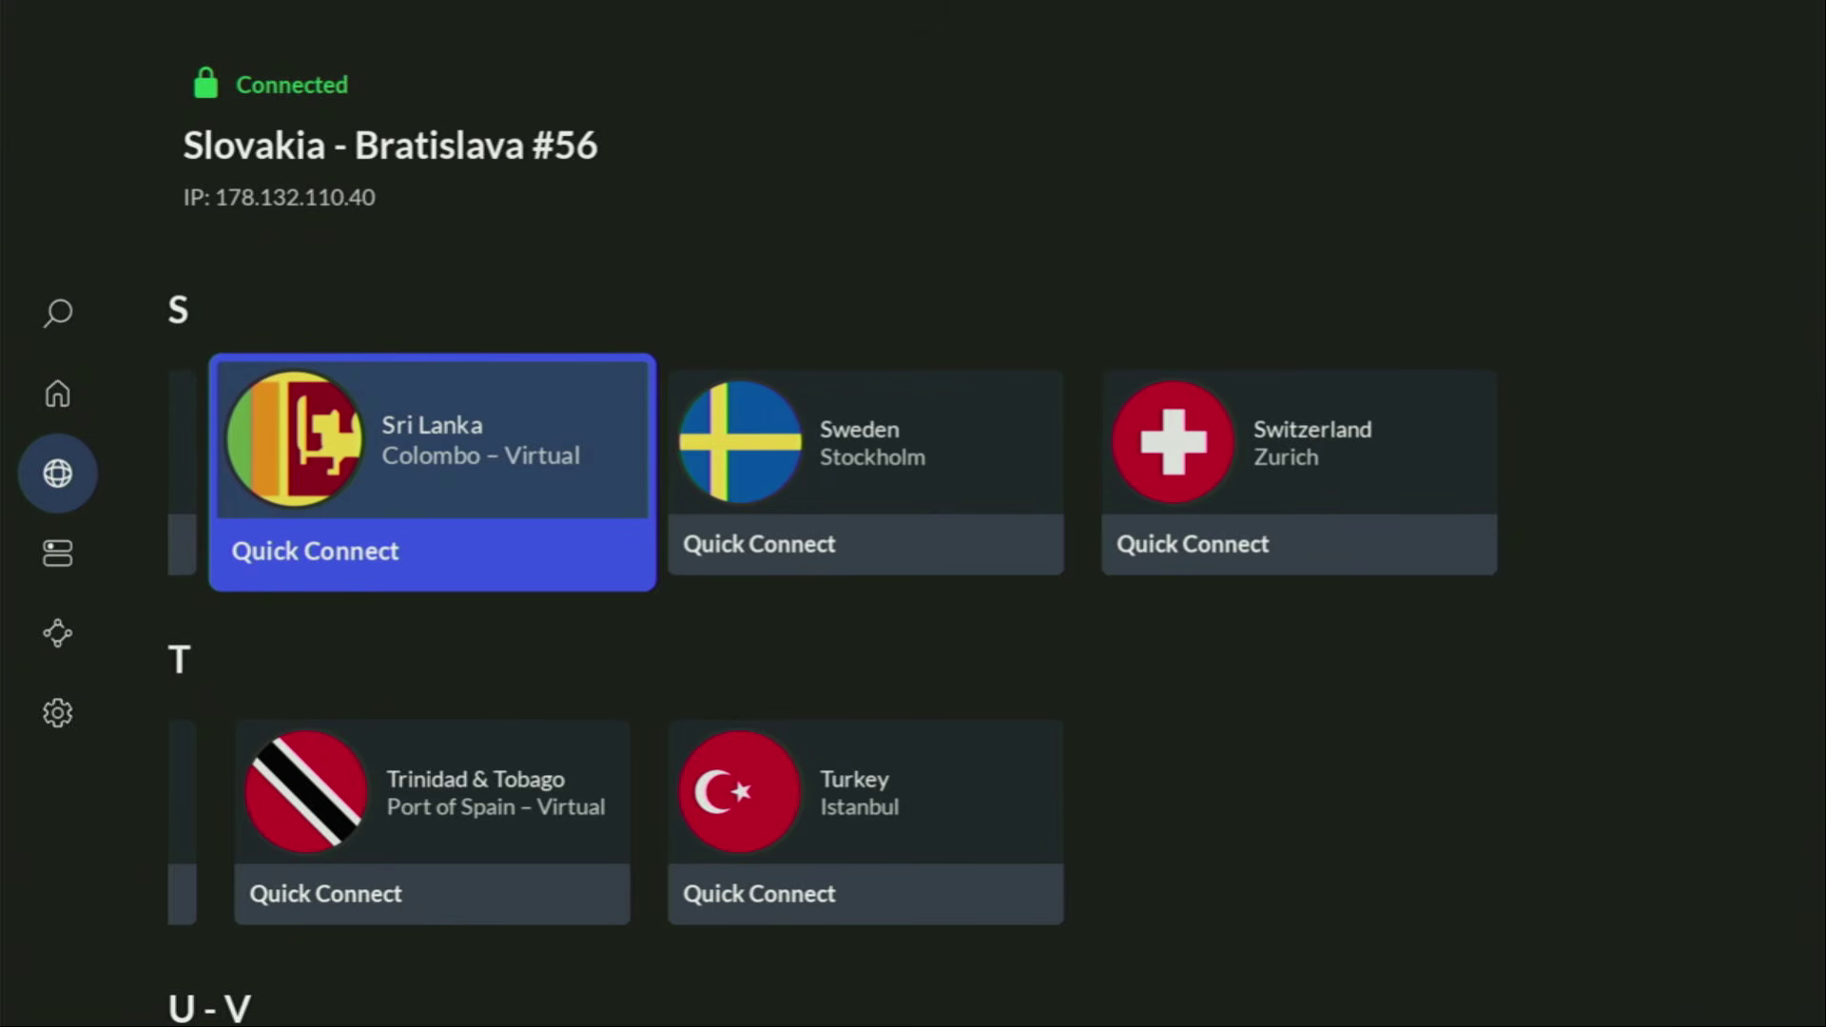
pyautogui.press('Right')
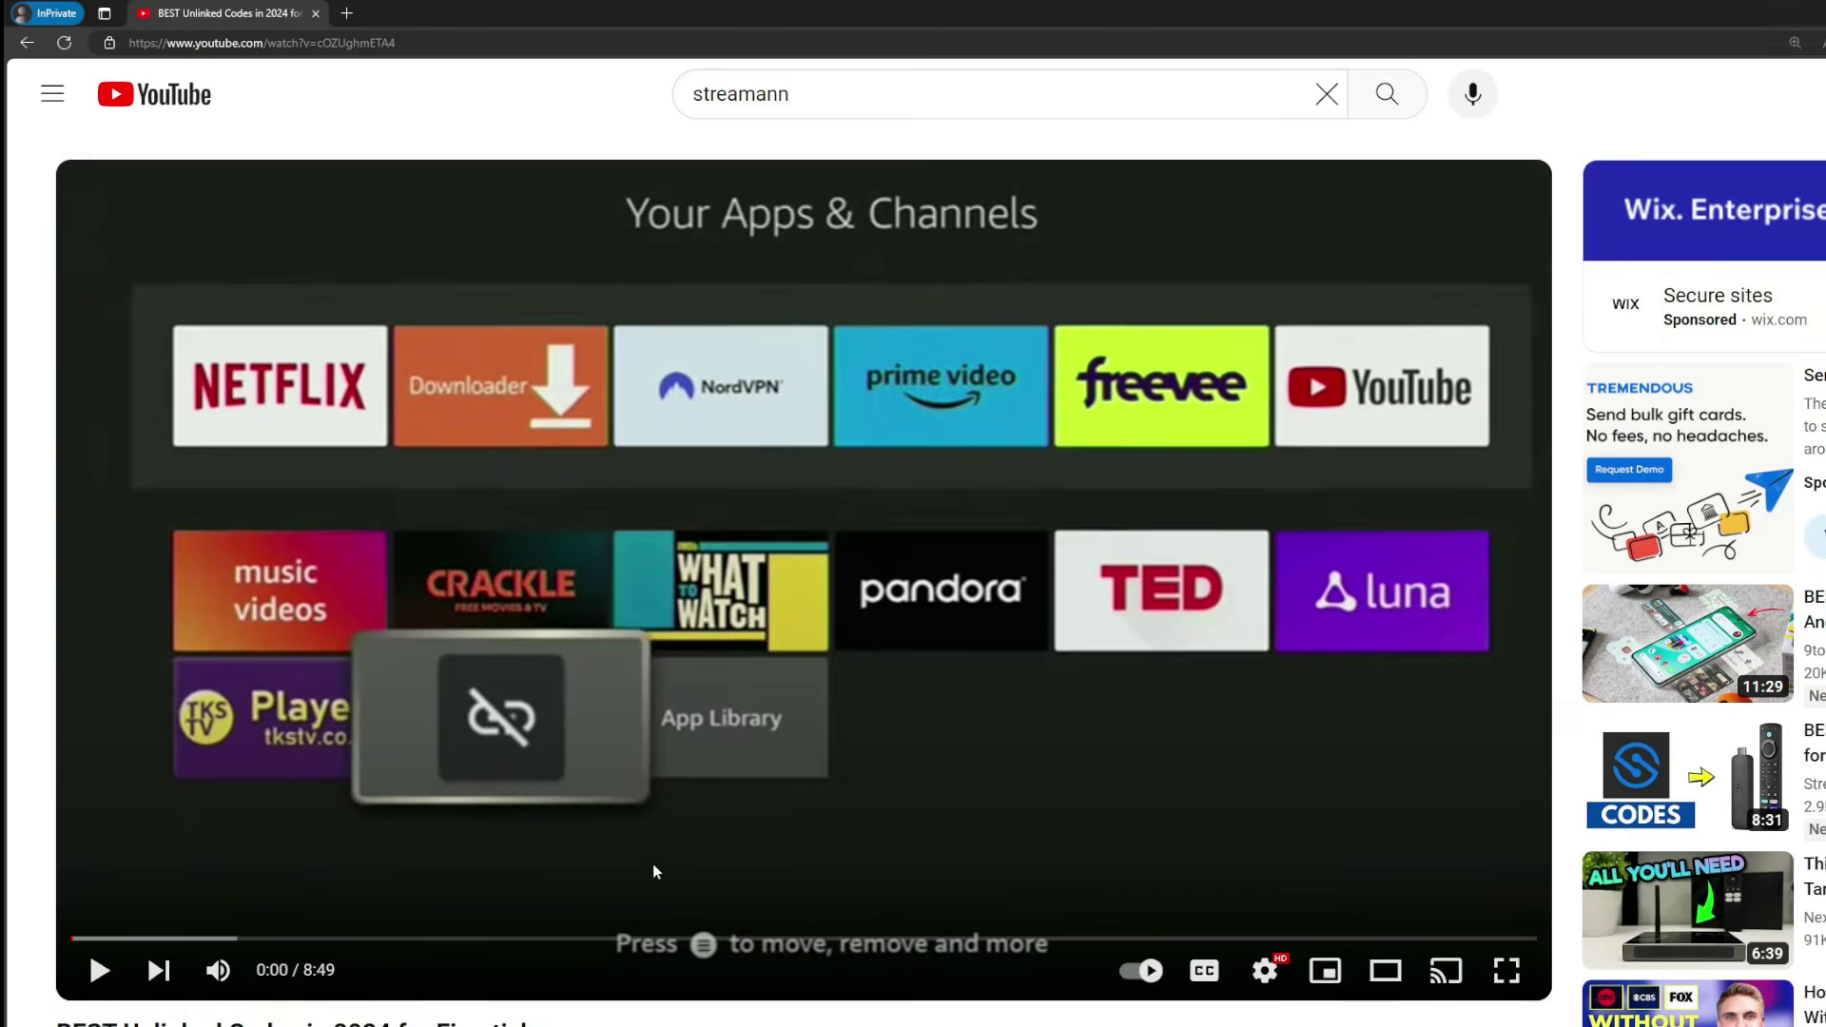
# - Open the topvpnoffer.com NordVPN deal from the pinned comment and highlight '3 months extra'
pyautogui.scroll(-7, 652, 844)
pyautogui.click(665, 545)
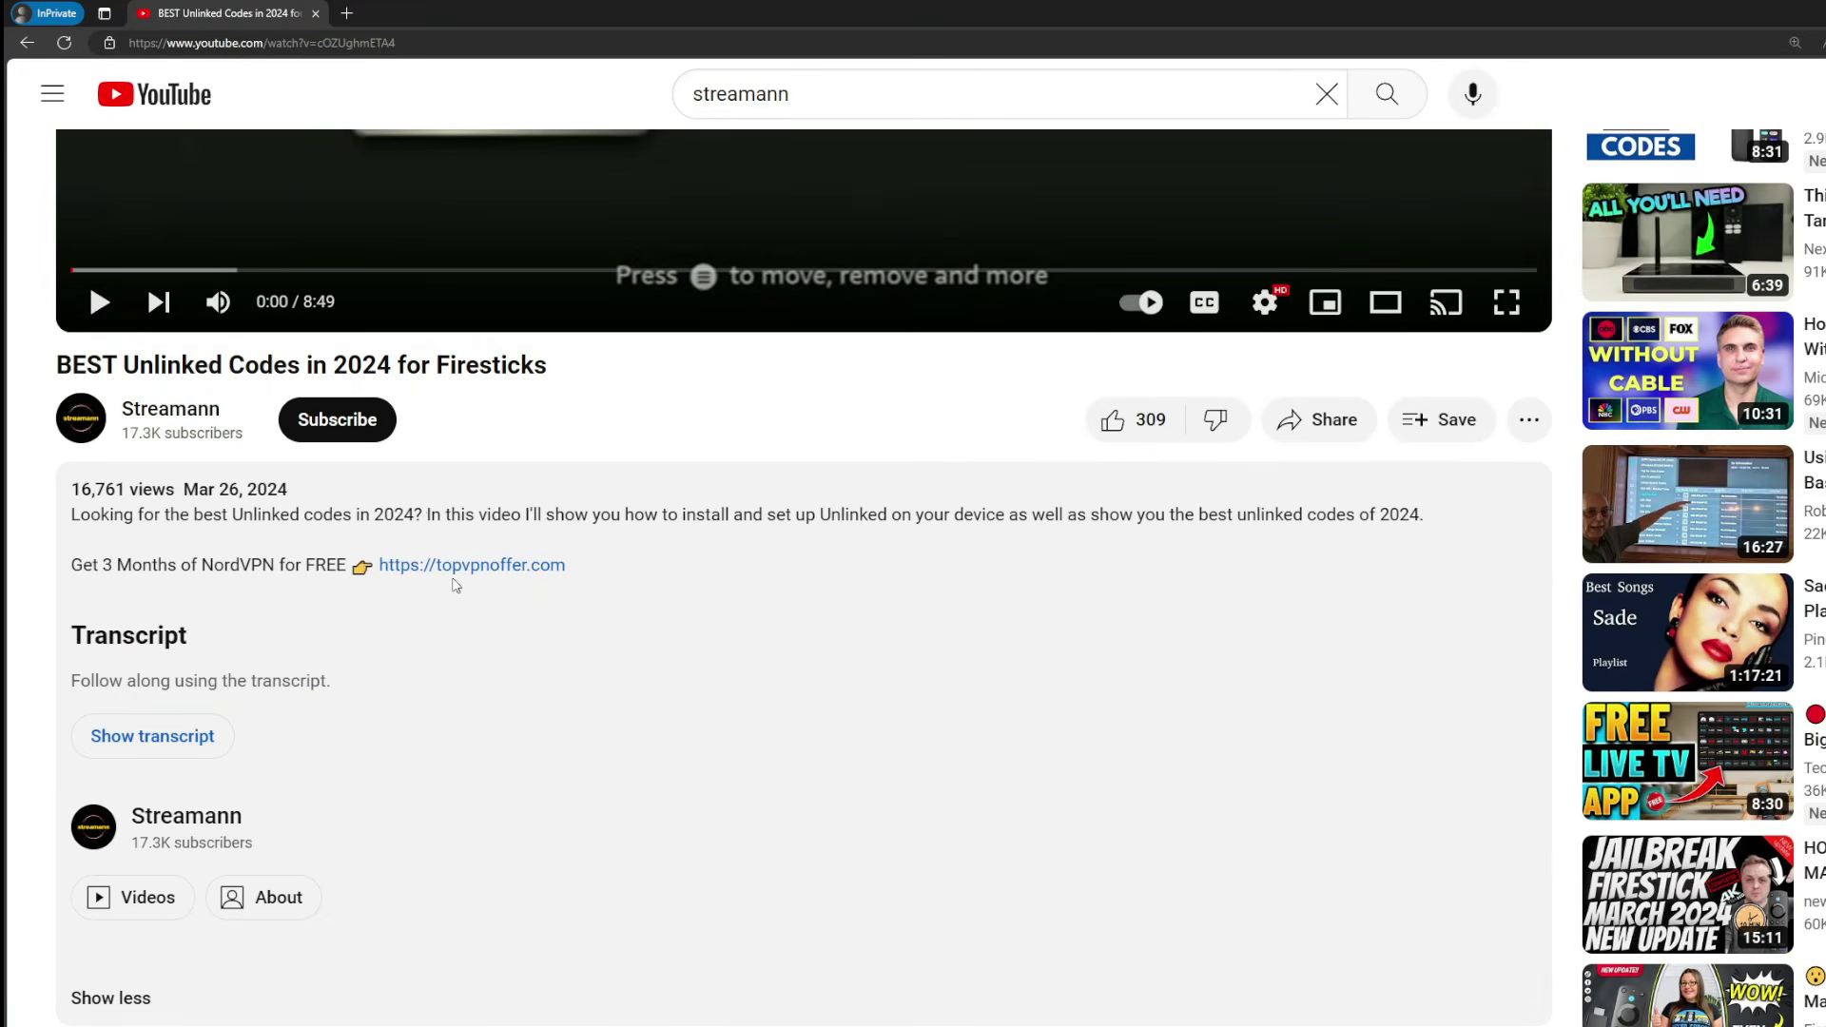
pyautogui.scroll(-5, 433, 575)
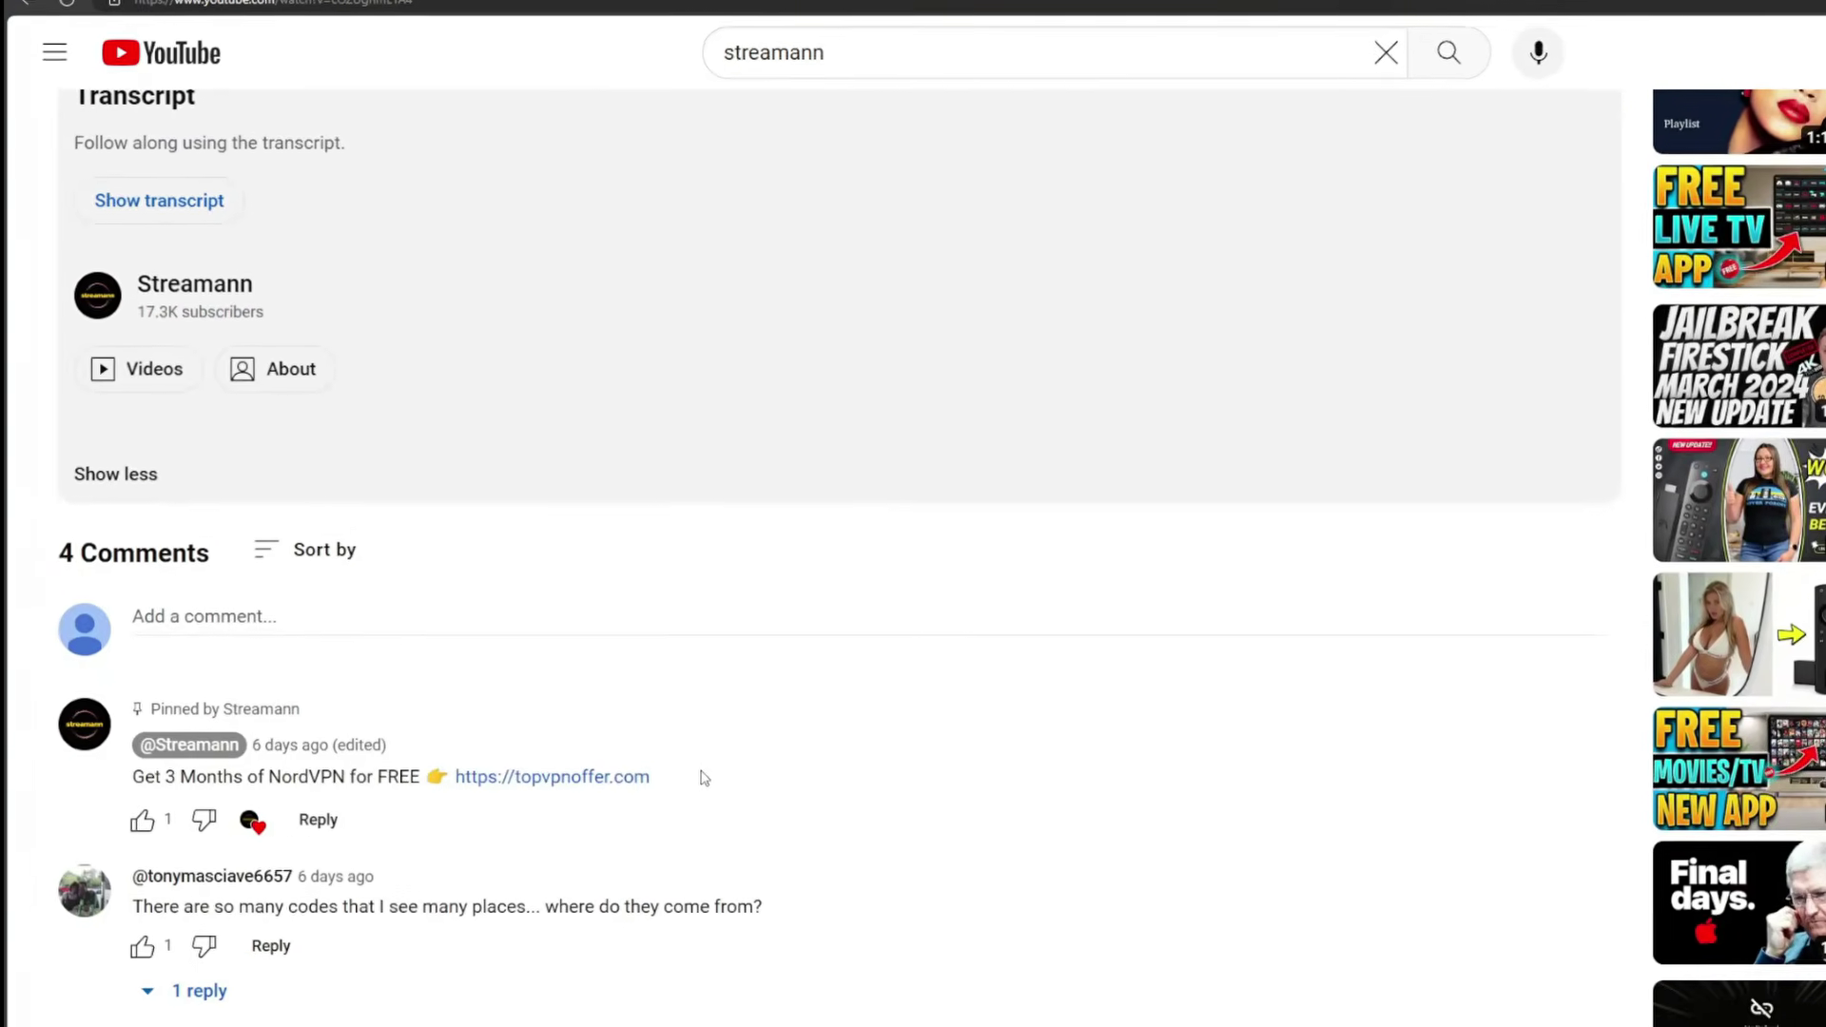
pyautogui.moveTo(657, 785); pyautogui.dragTo(448, 787)
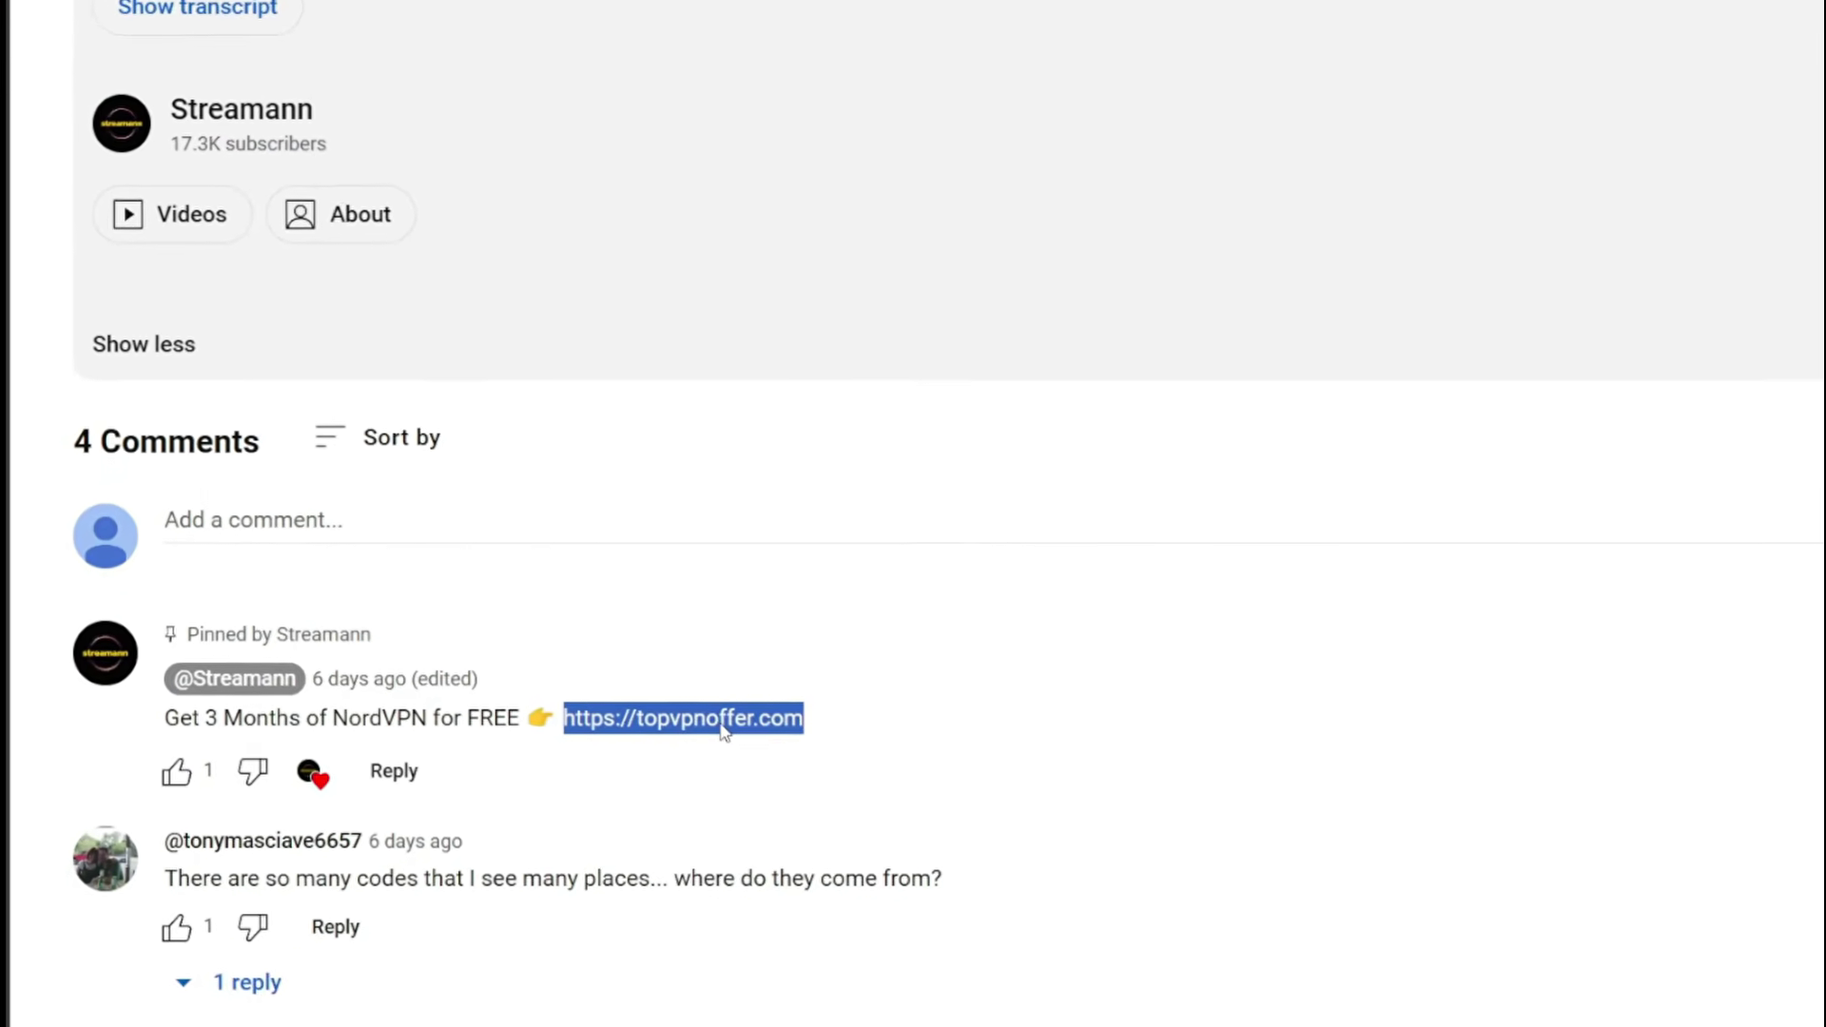
pyautogui.click(649, 750)
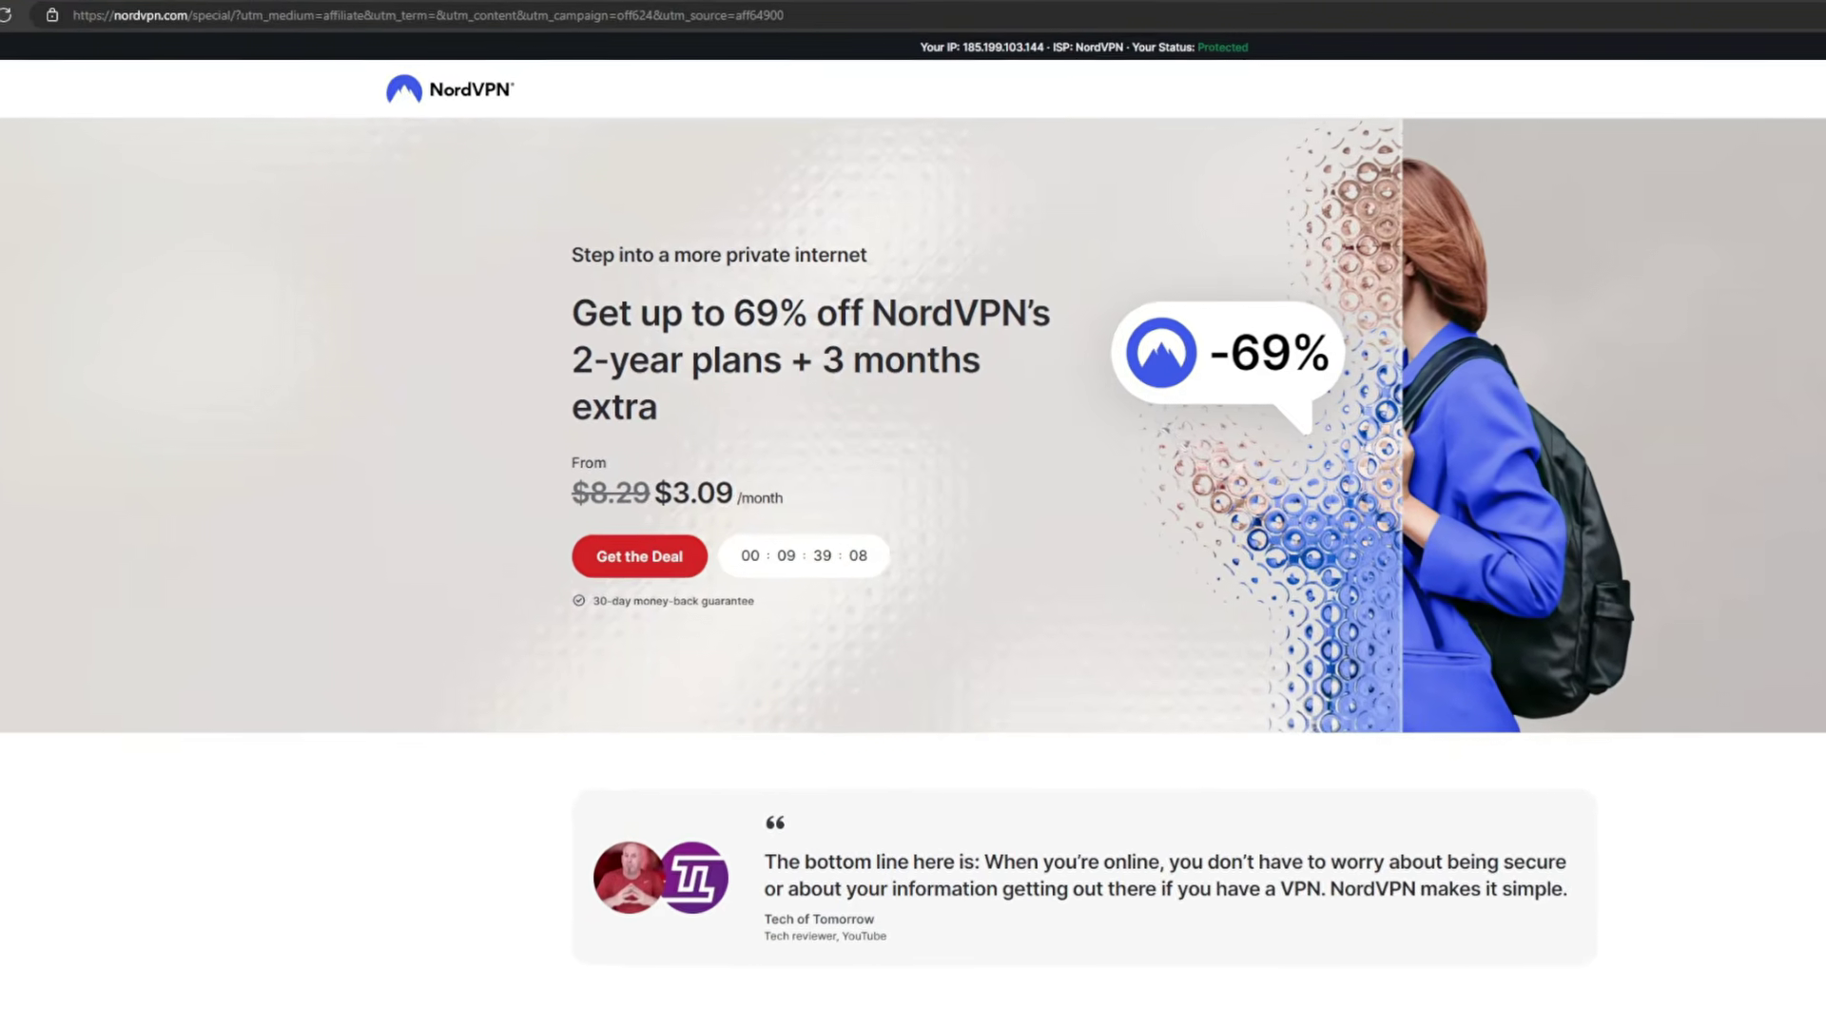
pyautogui.moveTo(817, 359); pyautogui.dragTo(1017, 399)
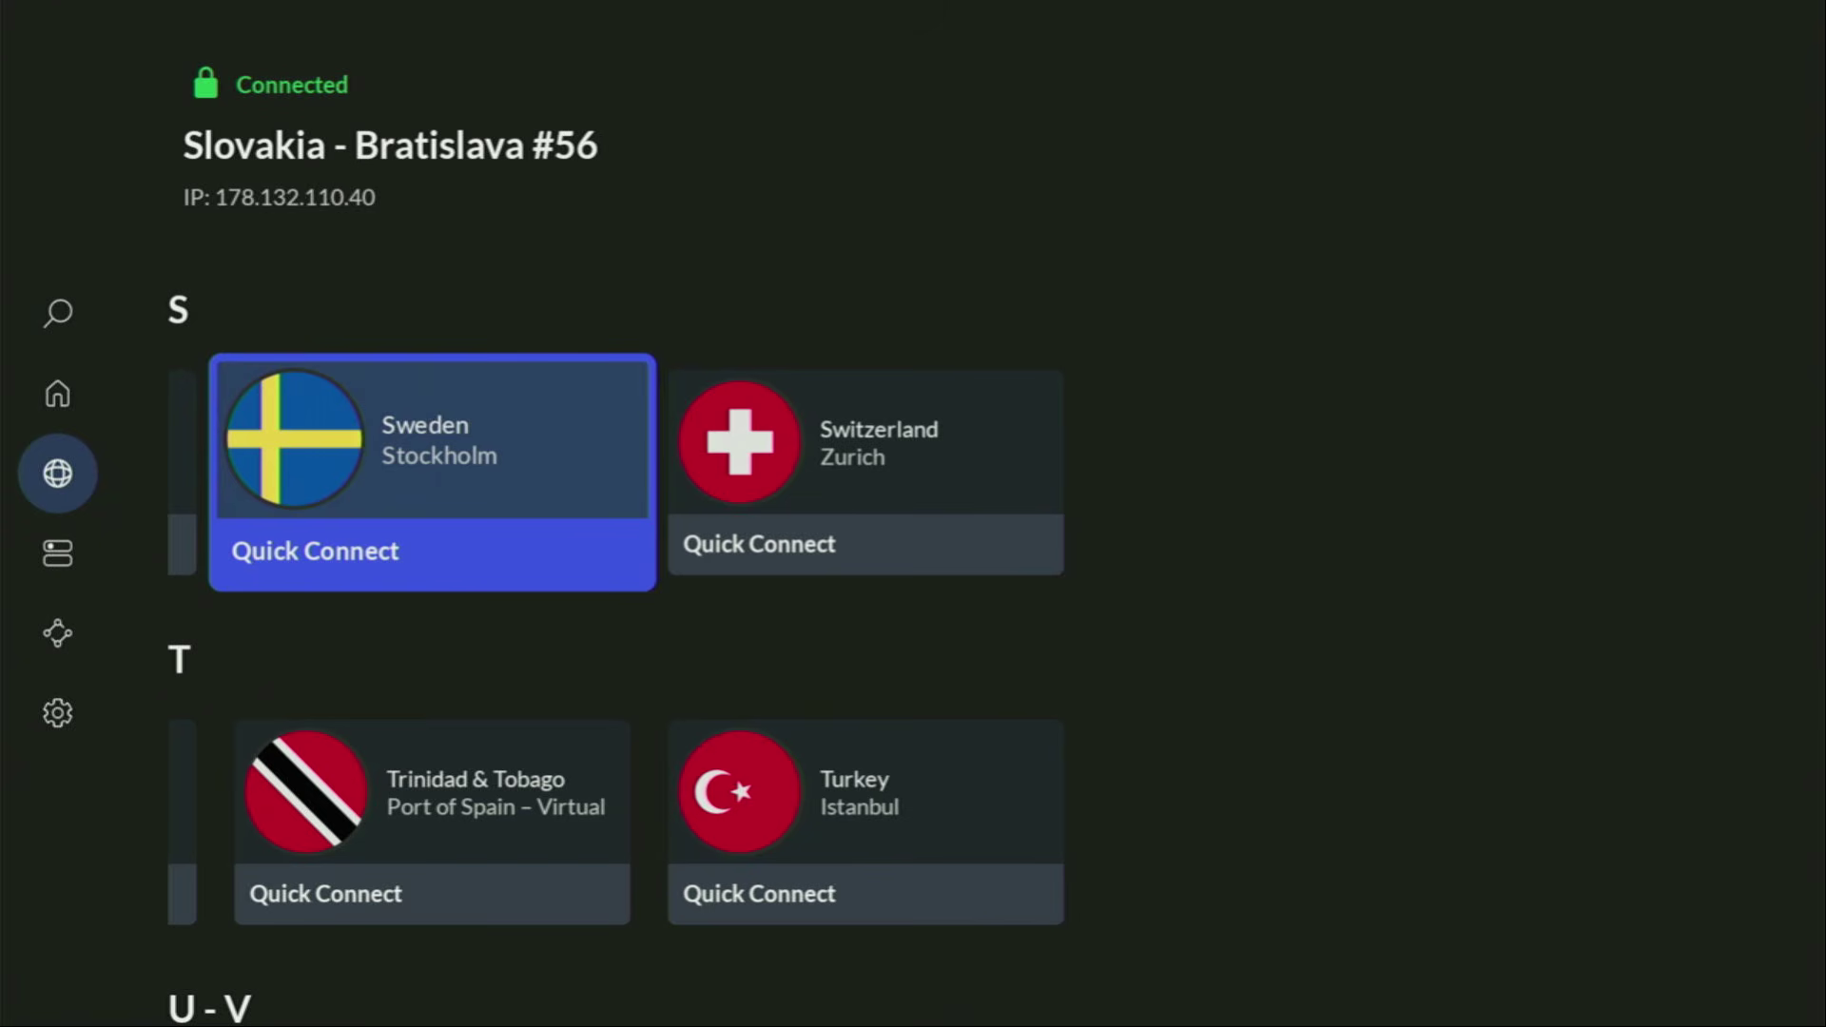
# - Launch Downloader from the home screen and focus its URL entry box
pyautogui.press('Home')
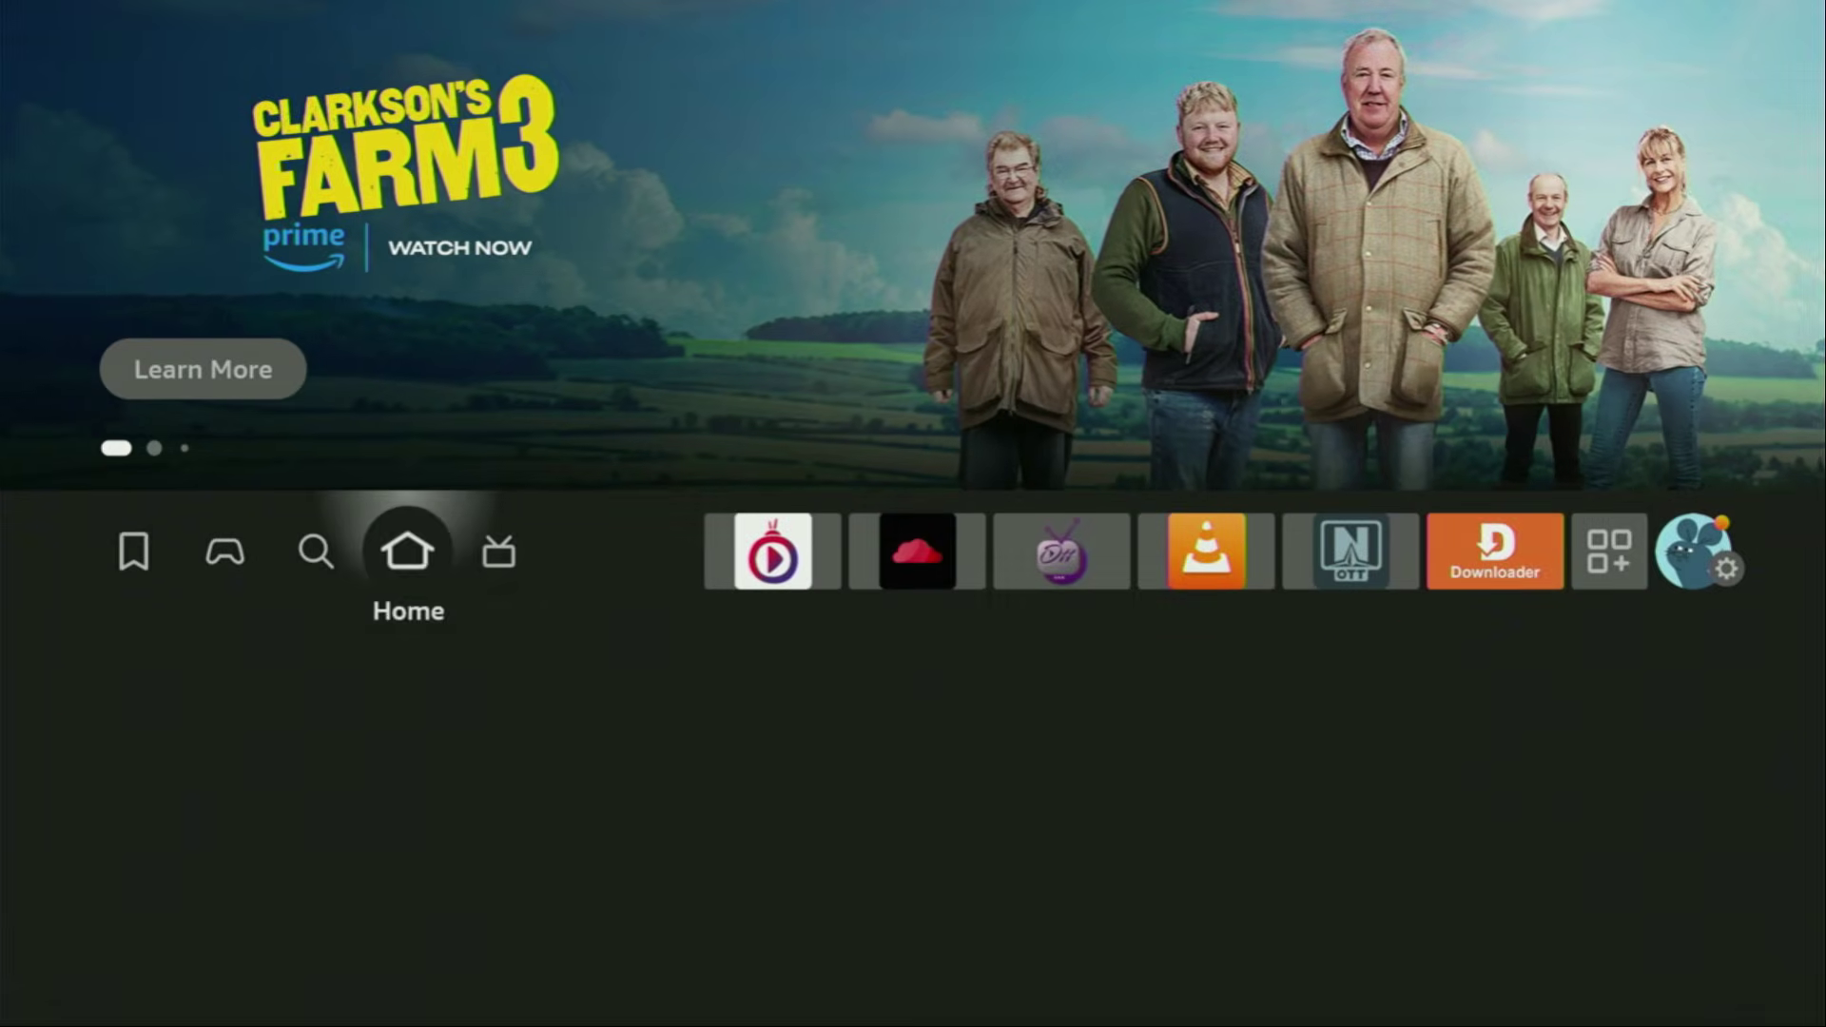
pyautogui.press('Right')
pyautogui.press('Right')
pyautogui.press('Right')
pyautogui.press('Right')
pyautogui.press('Right')
pyautogui.press('Right')
pyautogui.press('Right')
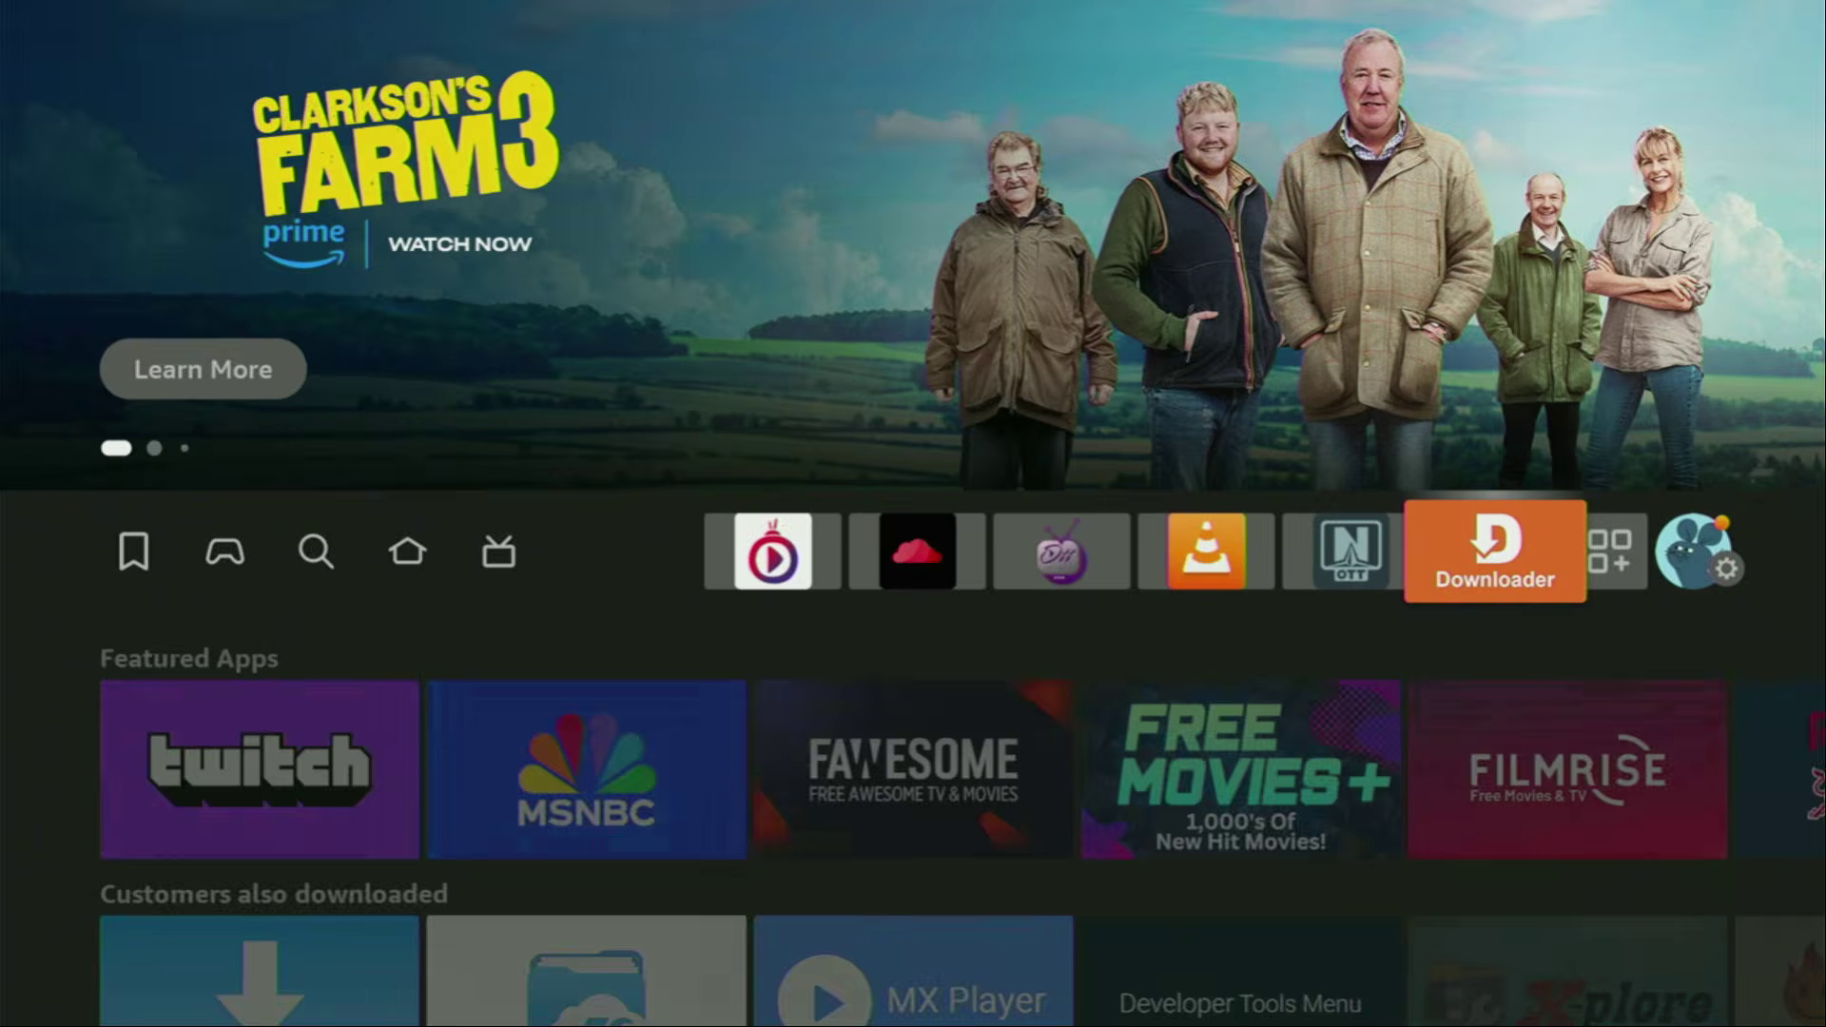
pyautogui.press('Return')
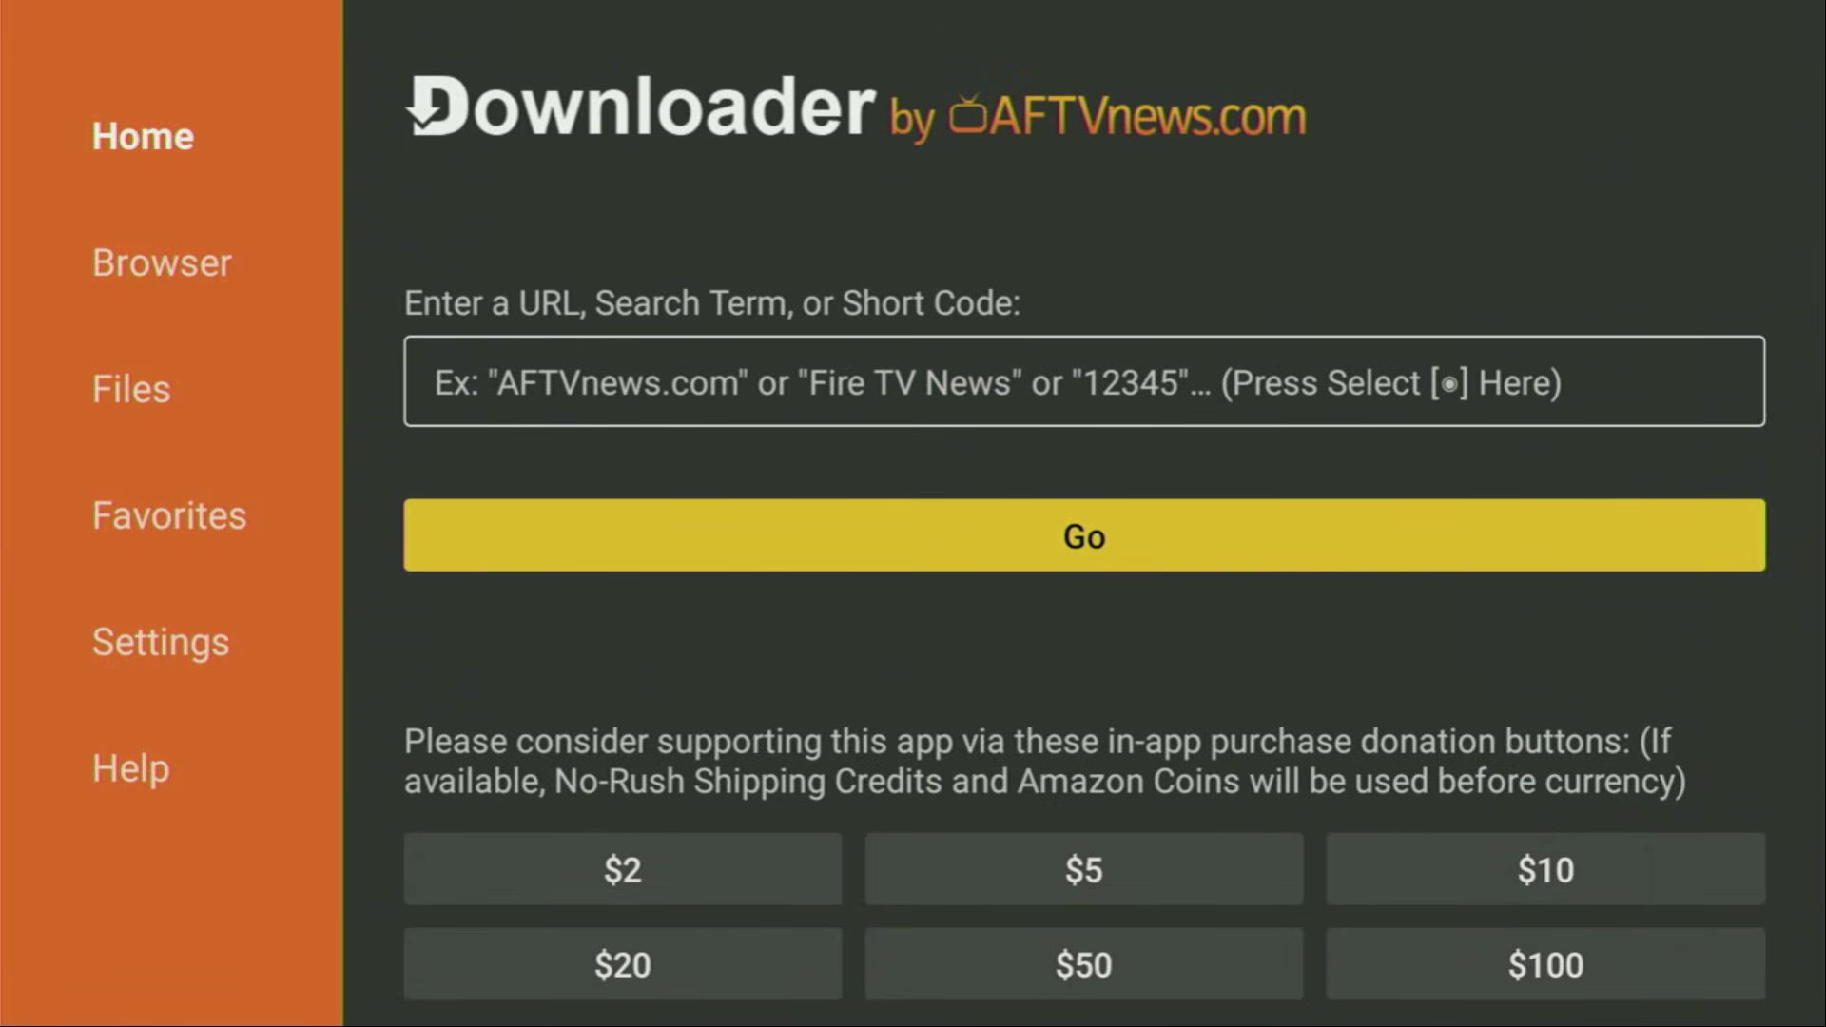
pyautogui.press('Left')
pyautogui.press('Up')
pyautogui.press('Up')
pyautogui.press('Up')
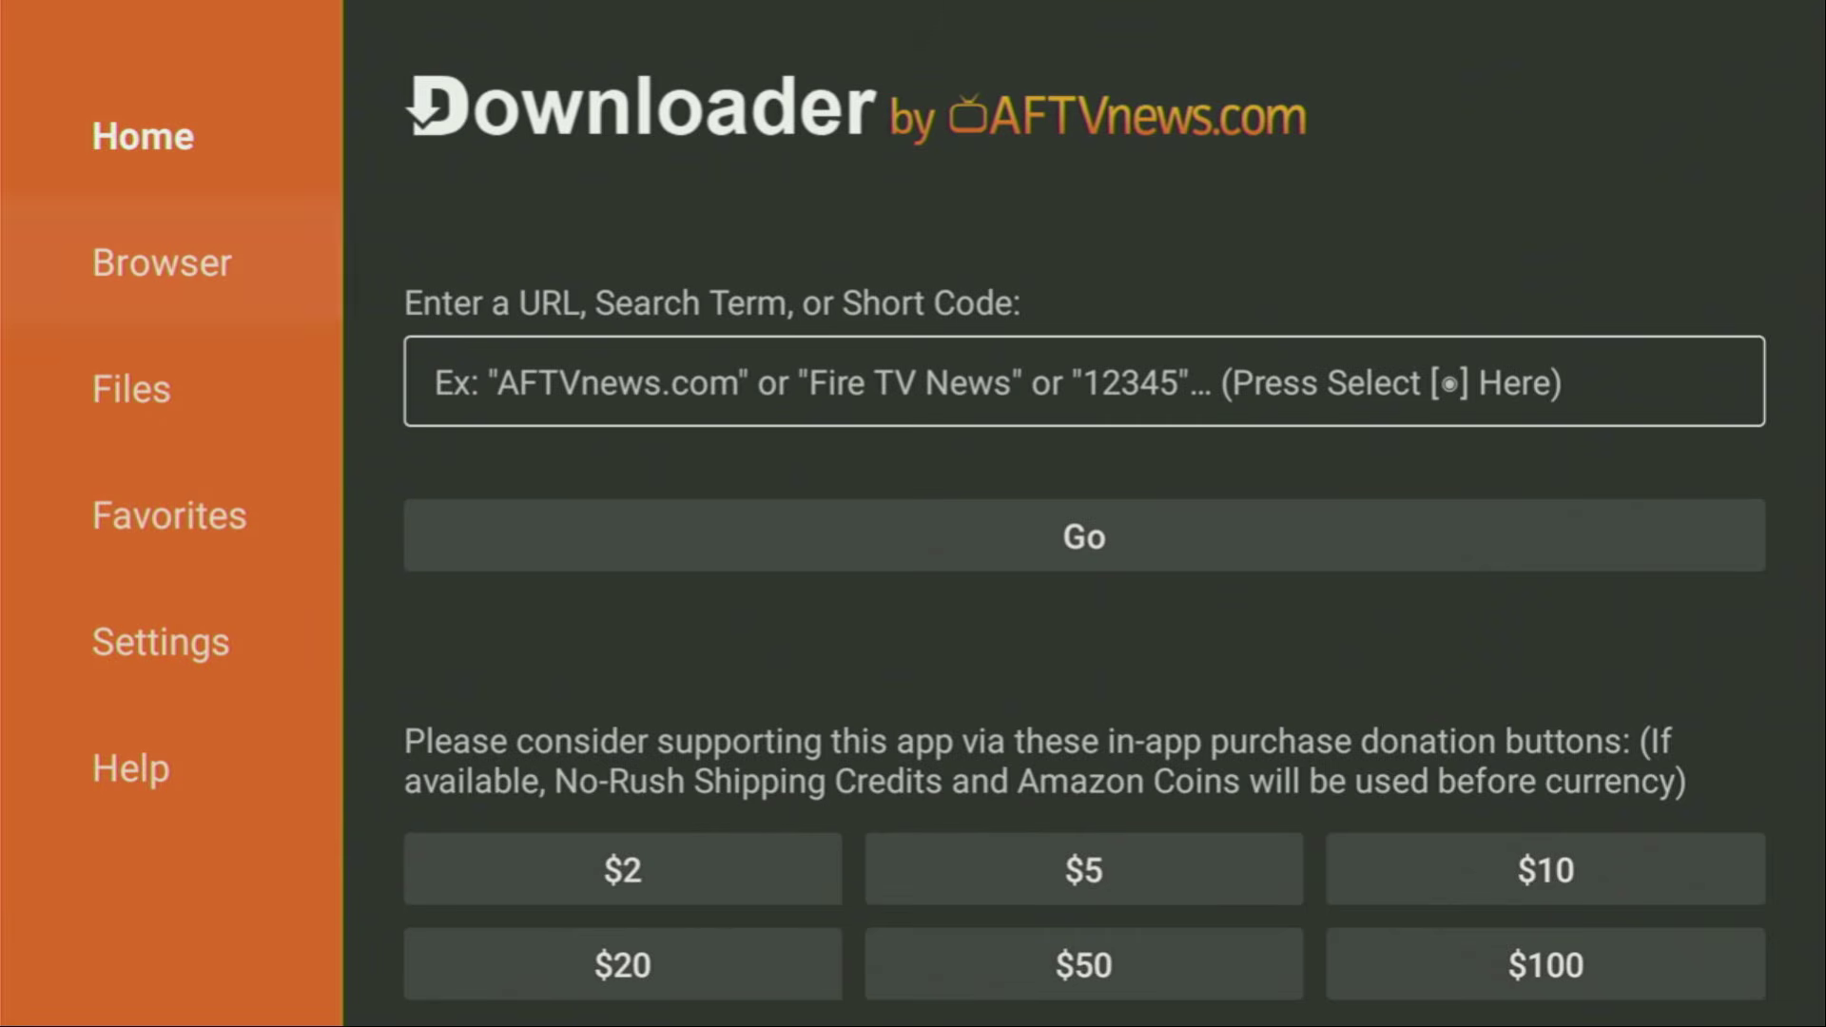
pyautogui.press('Down')
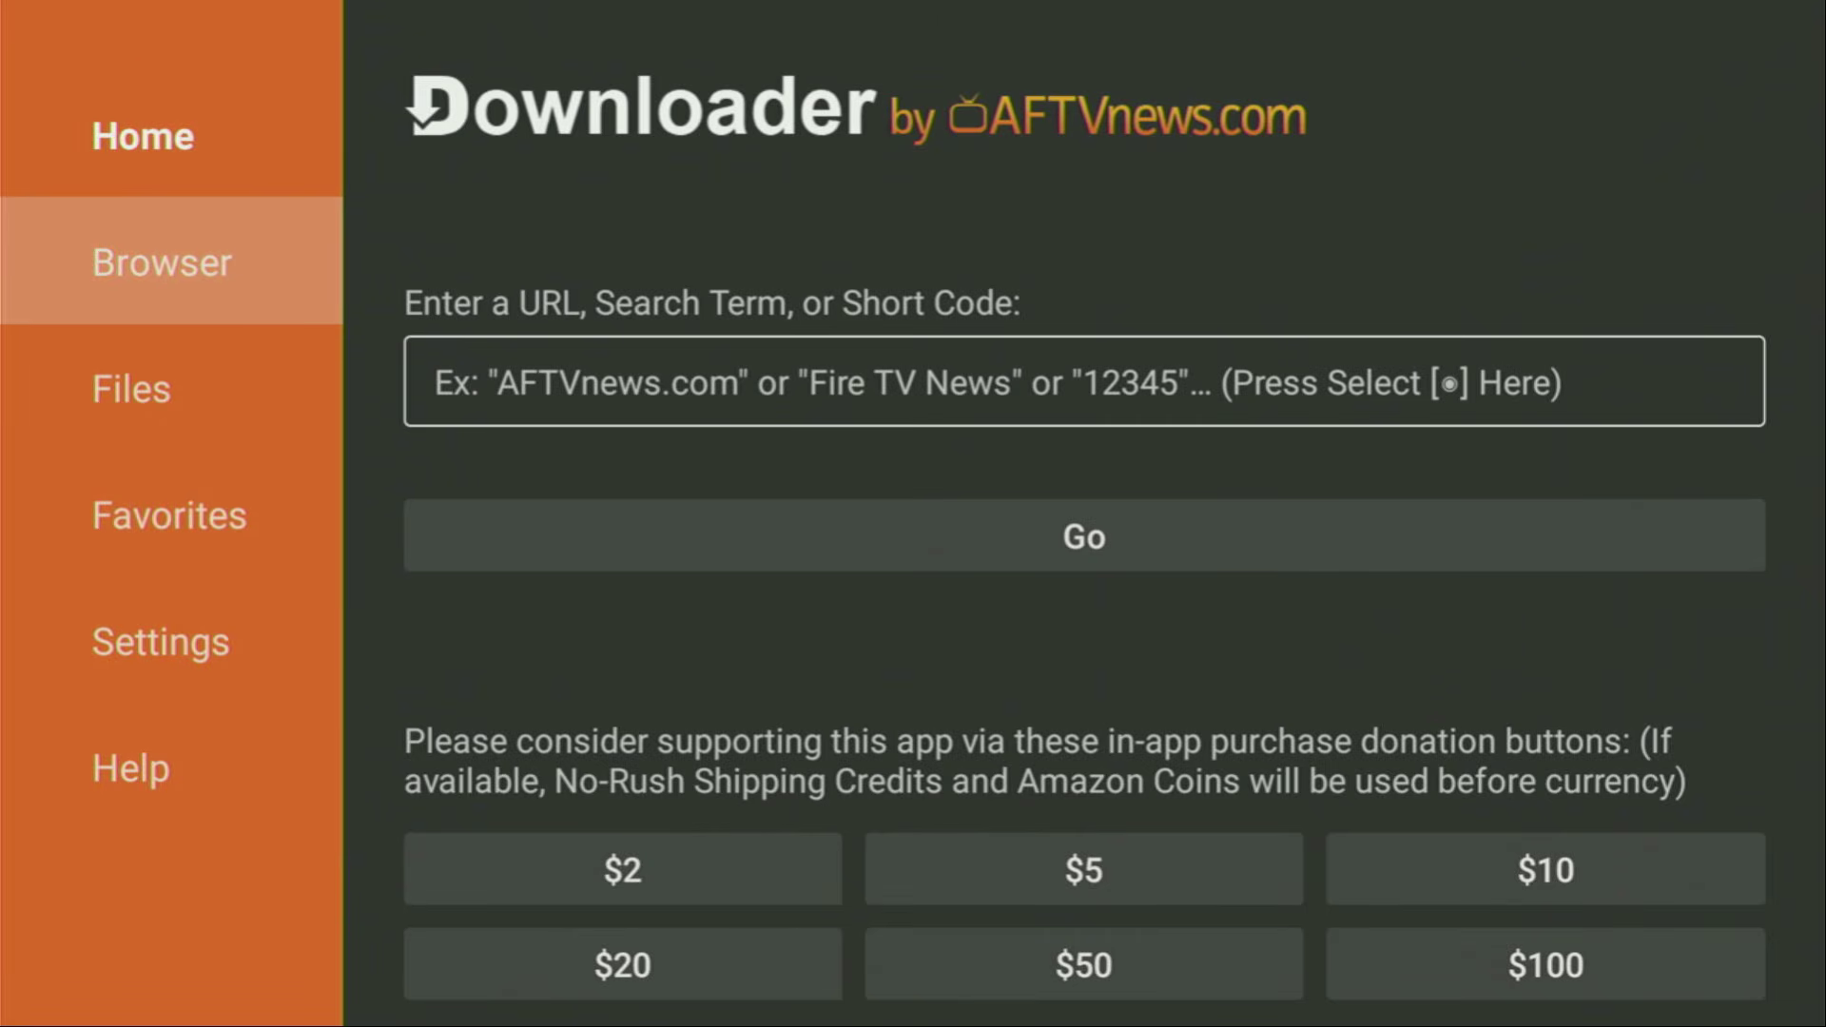
pyautogui.press('Right')
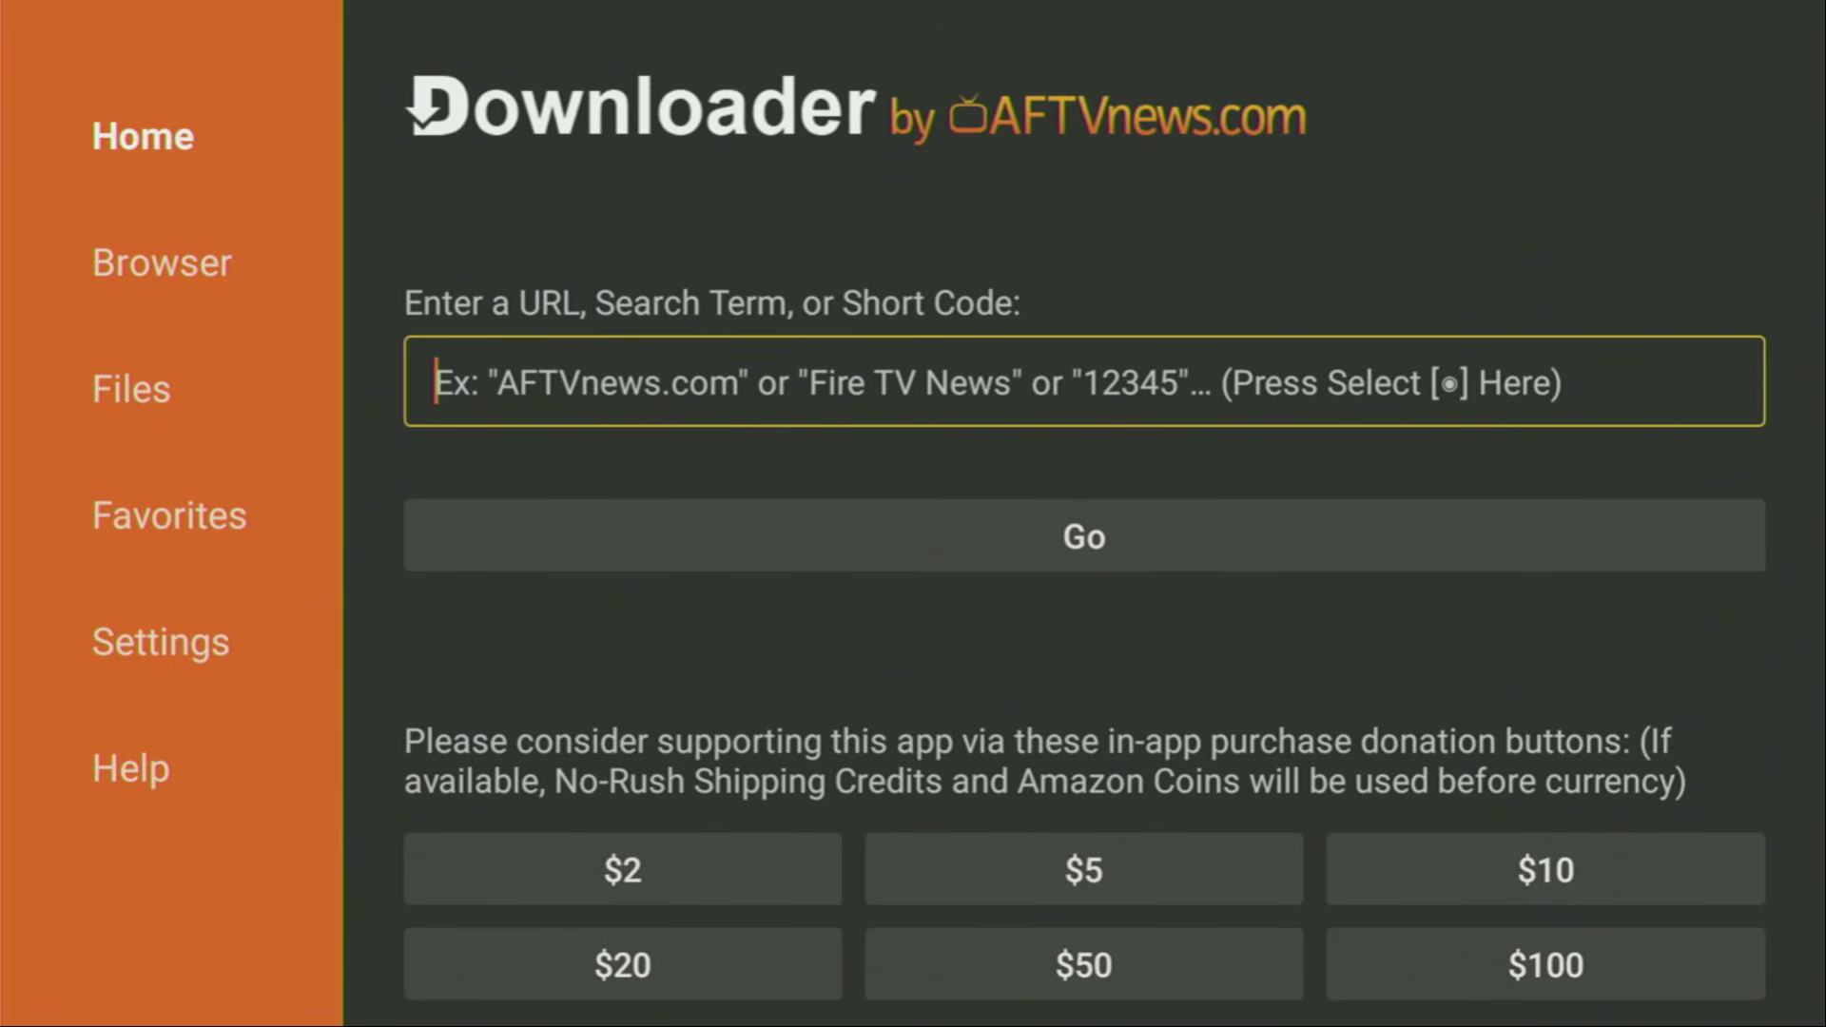
# - Enter the short code 28907 in Downloader's URL box
pyautogui.press('Return')
pyautogui.press('Up')
pyautogui.press('Right')
pyautogui.press('Return')
pyautogui.press('Left')
pyautogui.press('Left')
pyautogui.press('Left')
pyautogui.press('Left')
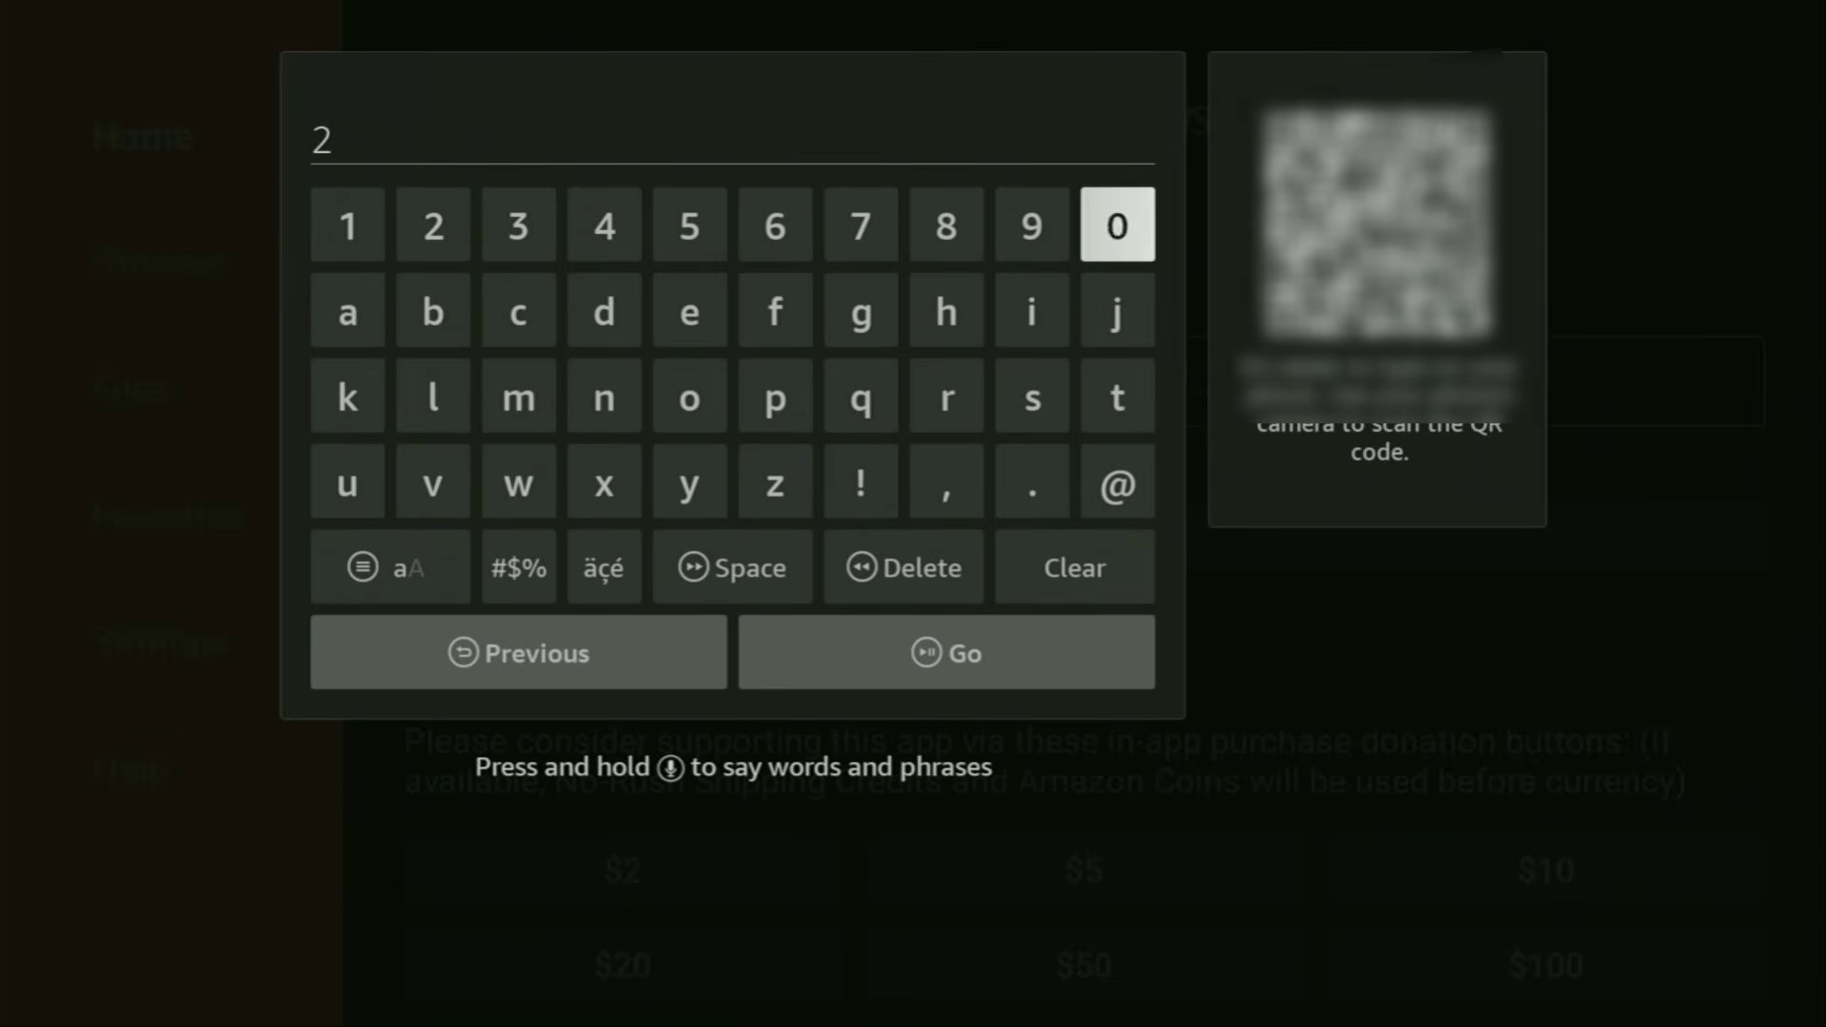
pyautogui.press('Return')
pyautogui.press('Right')
pyautogui.press('Return')
pyautogui.press('Right')
pyautogui.press('Return')
pyautogui.press('Left')
pyautogui.press('Left')
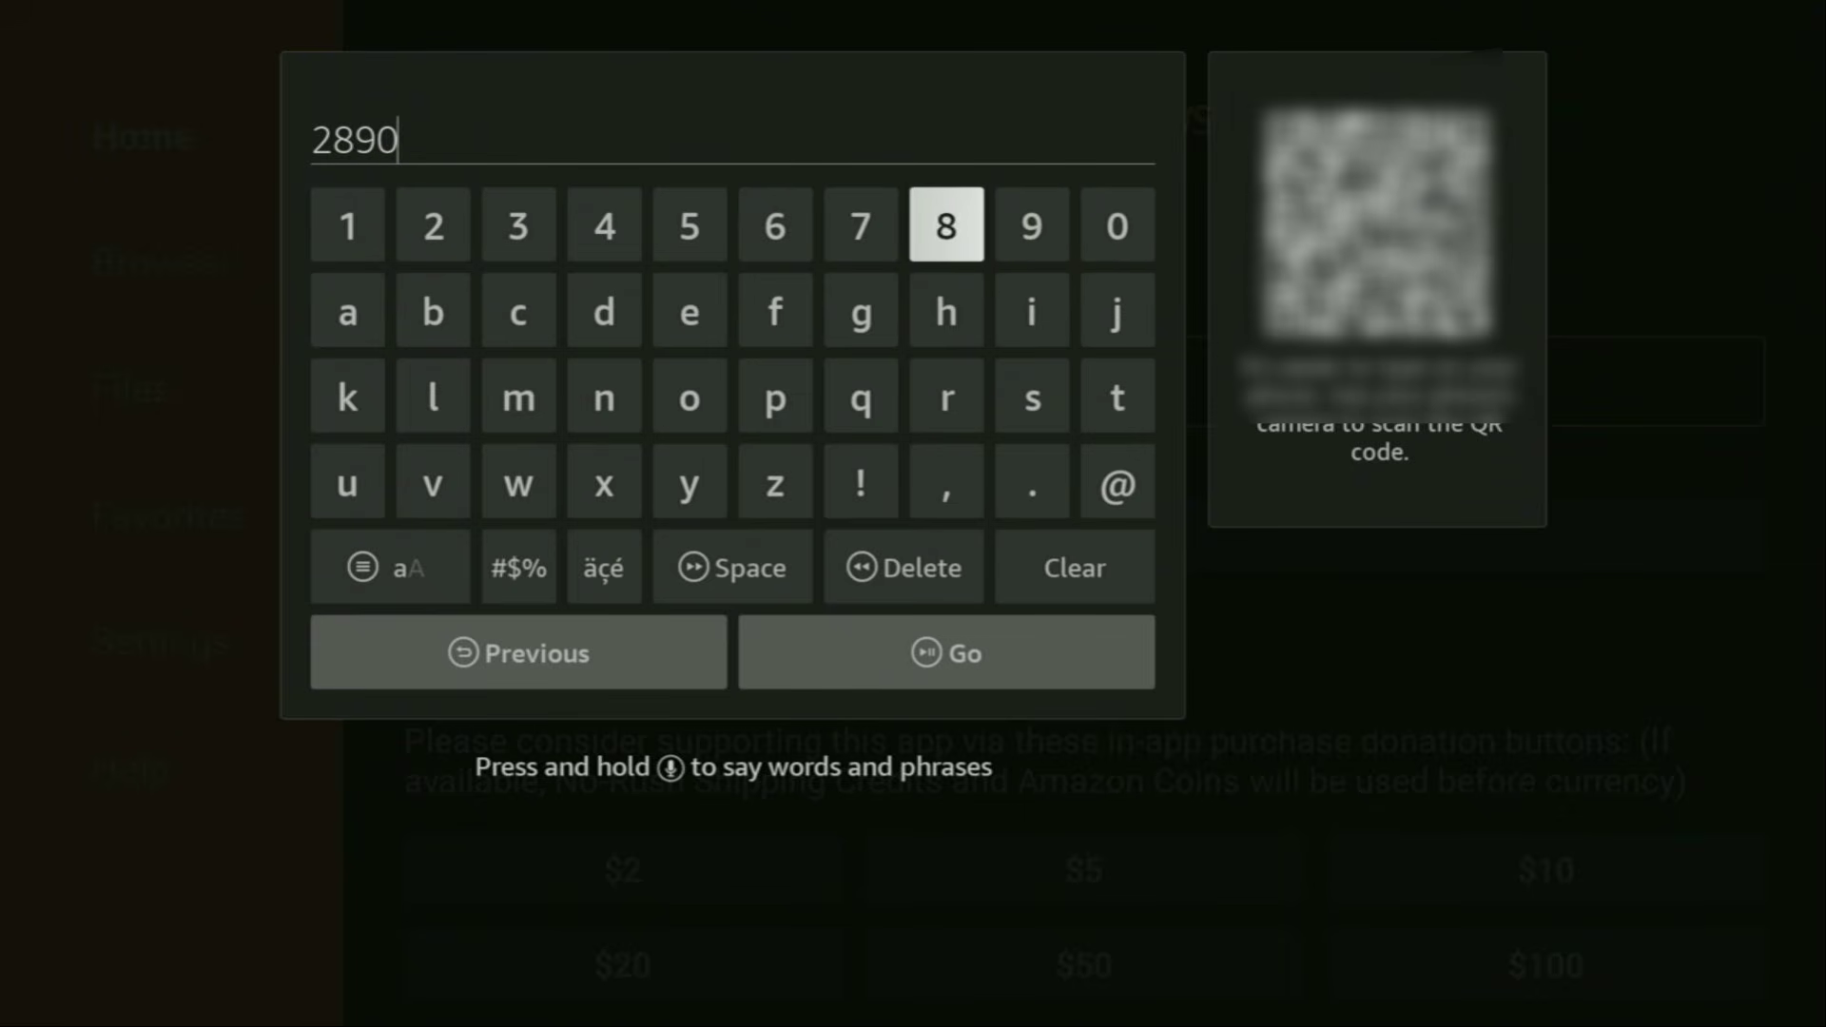
pyautogui.press('Left')
pyautogui.press('Return')
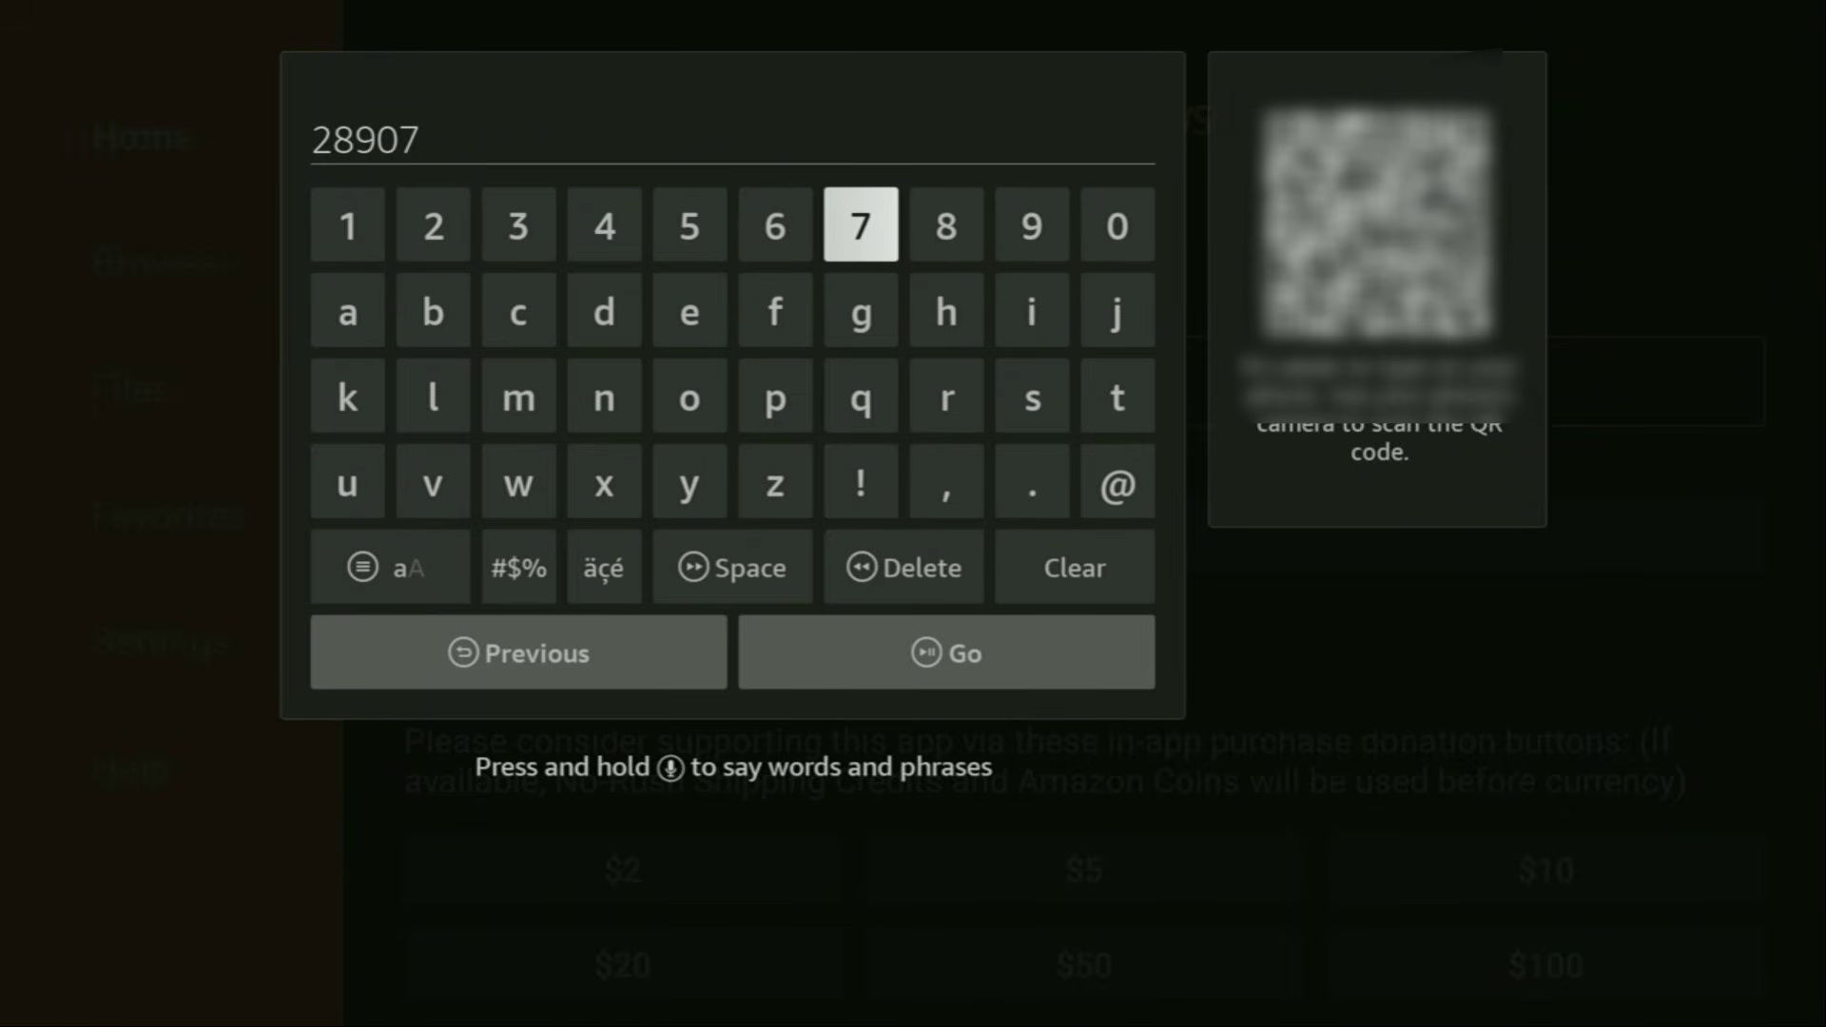
# - Submit 28907 with Go to load the firetvsticks.com Downloads page
pyautogui.press('Down')
pyautogui.press('Left')
pyautogui.press('Left')
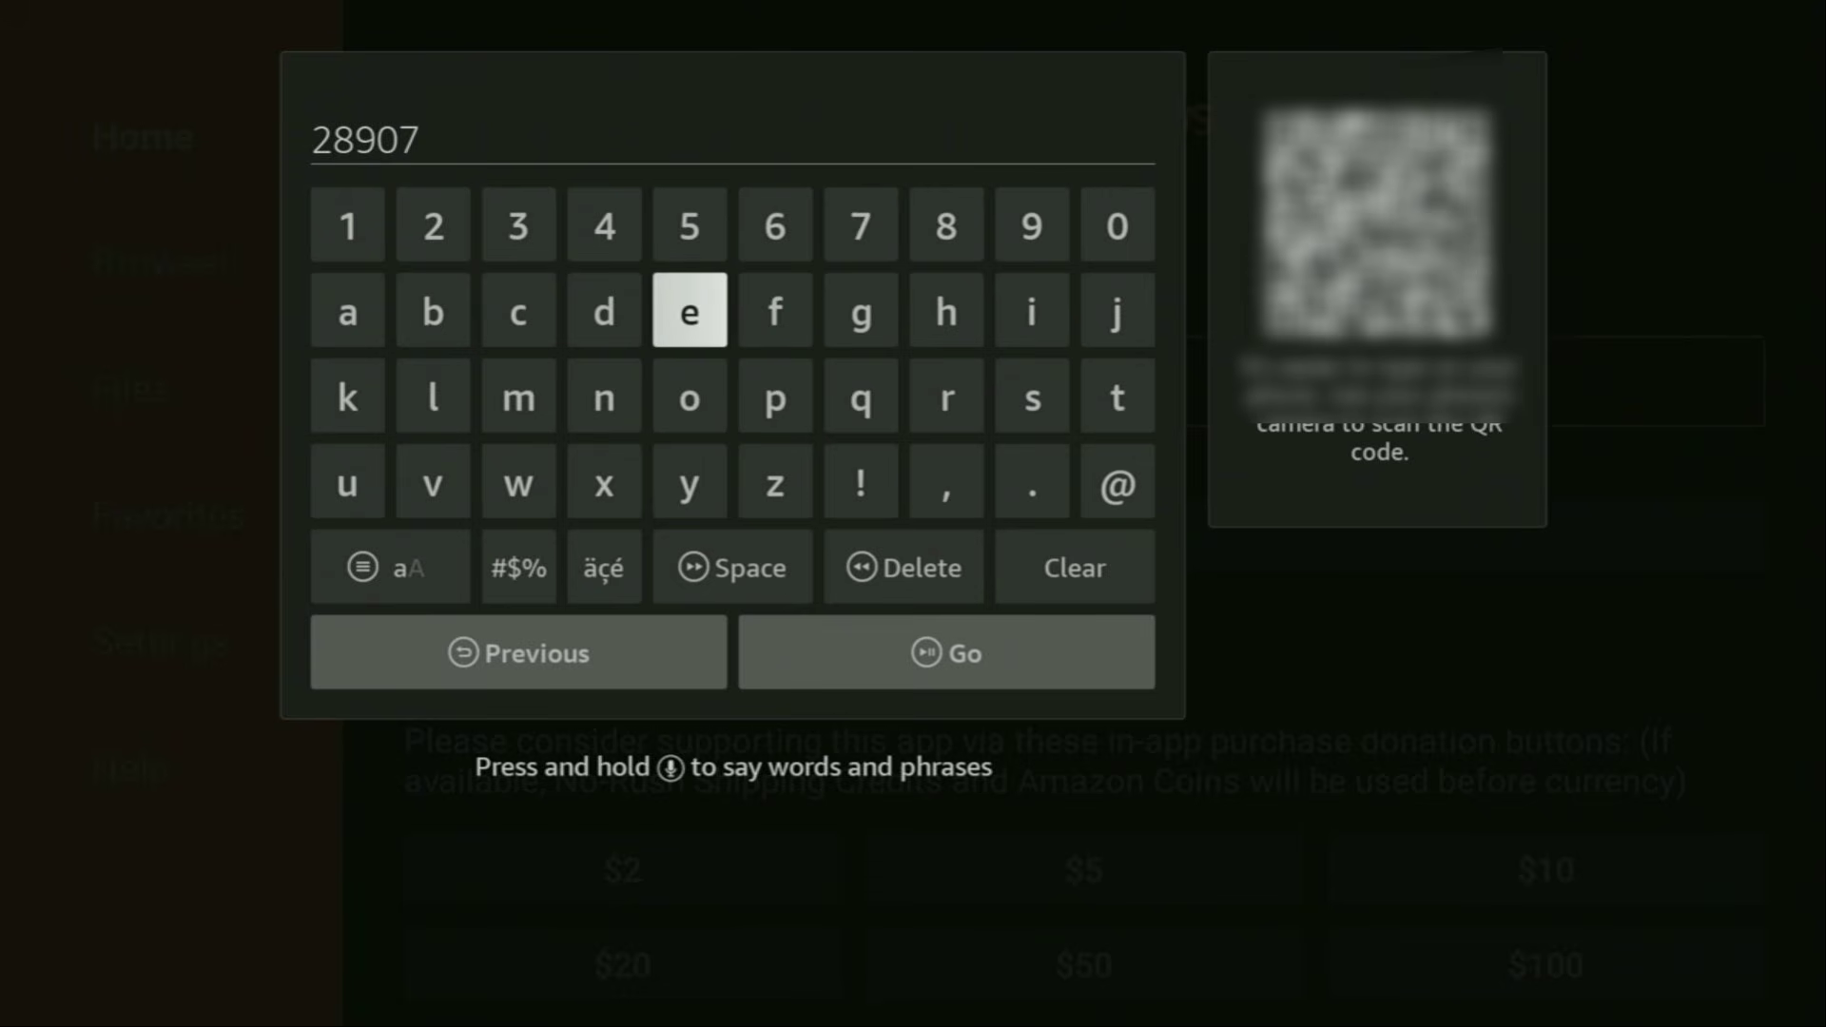
pyautogui.press('Left')
pyautogui.press('Left')
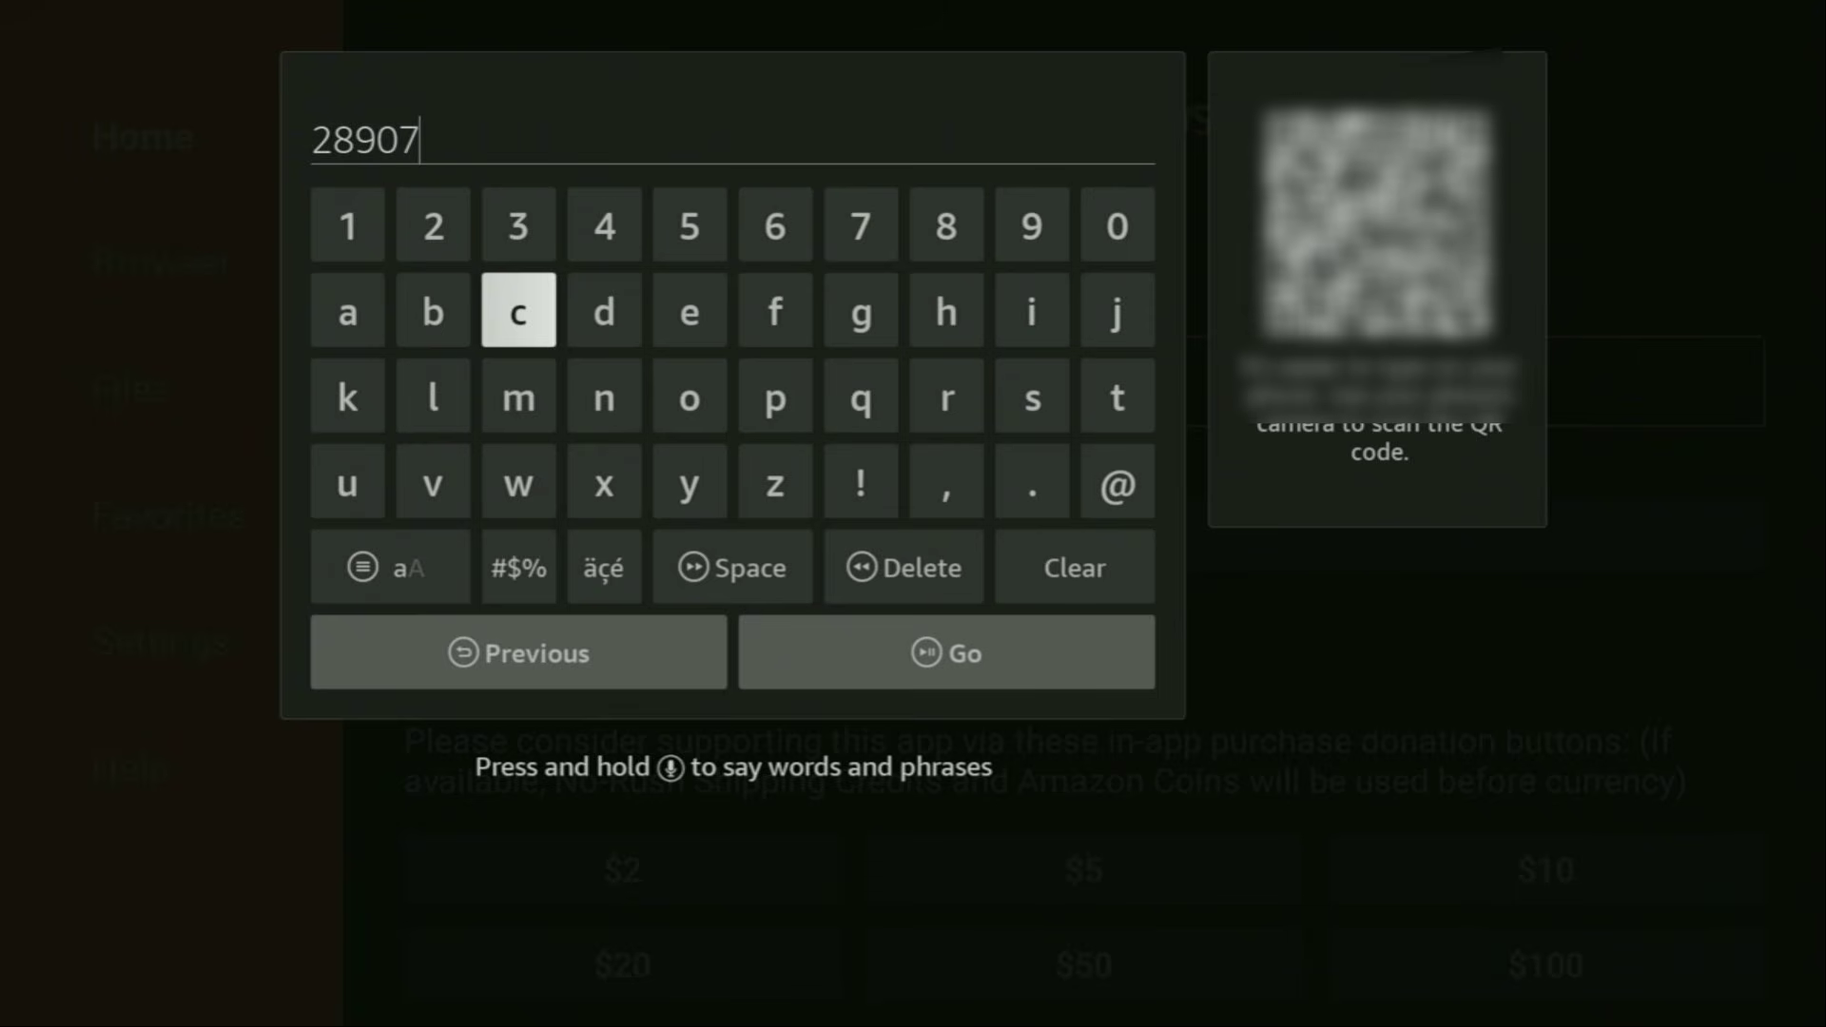
pyautogui.press('Down')
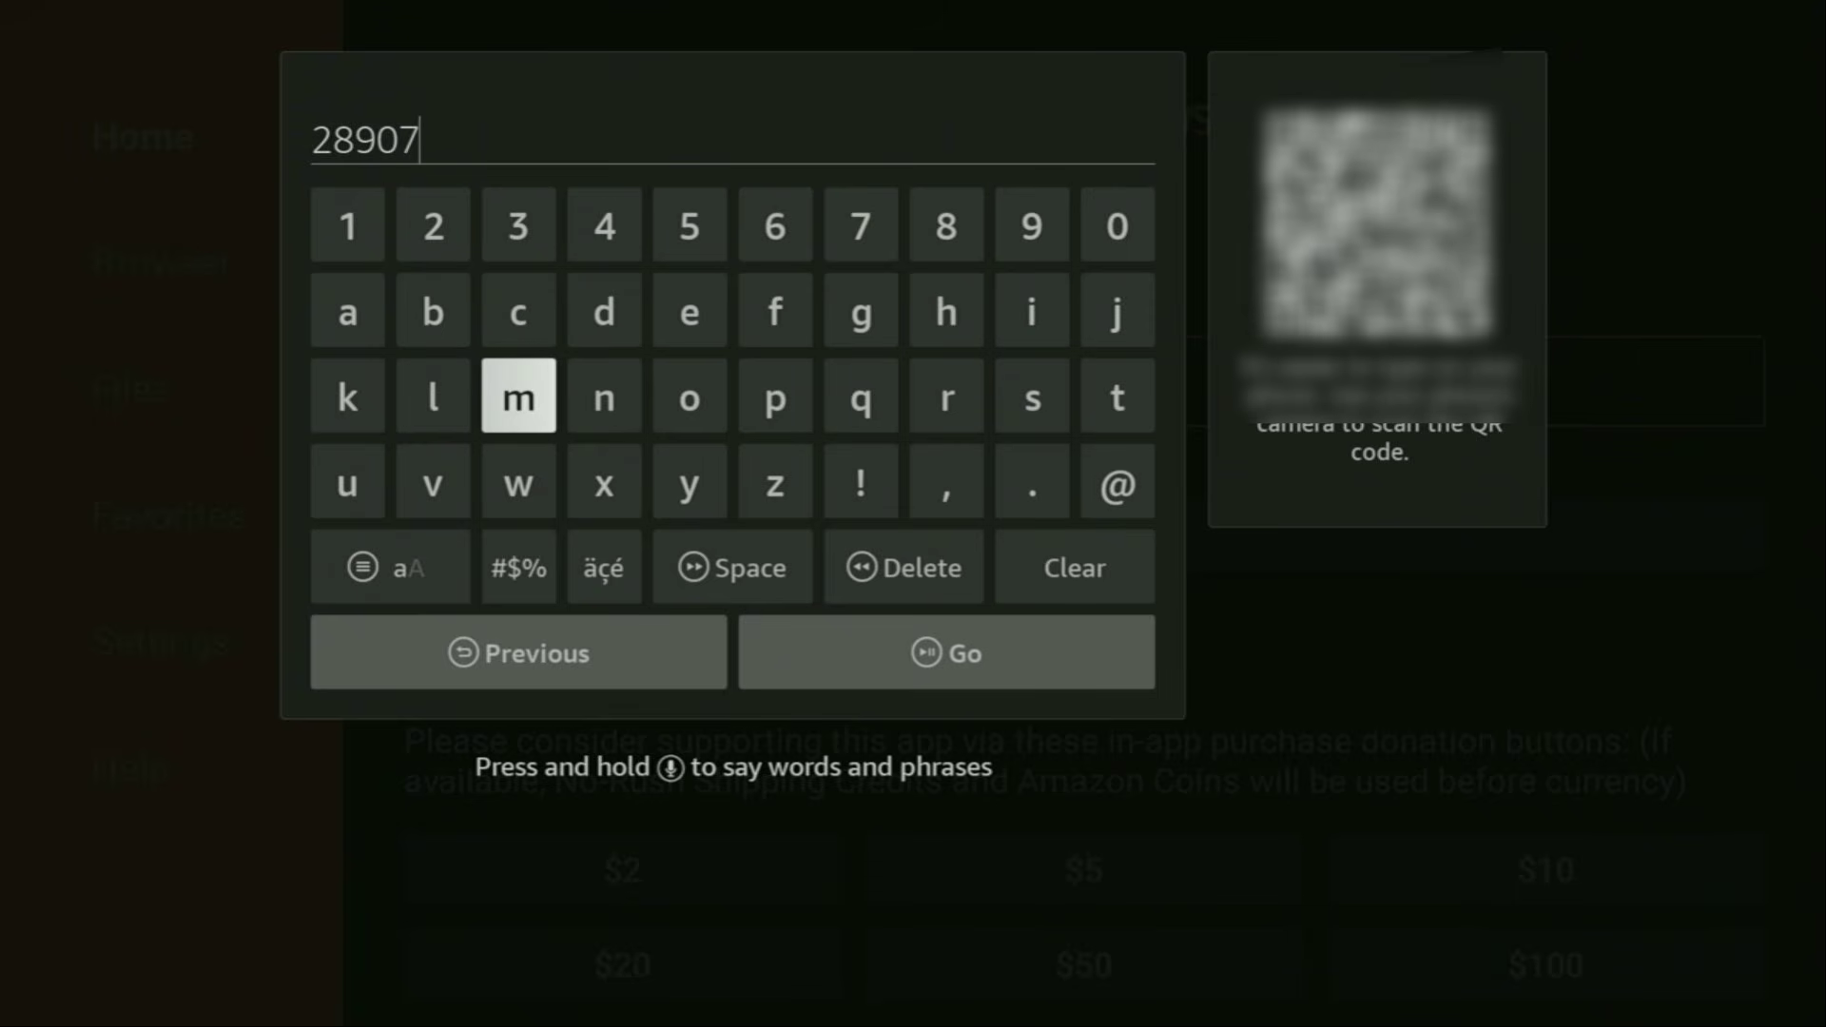
pyautogui.press('Down')
pyautogui.press('Down')
pyautogui.press('Right')
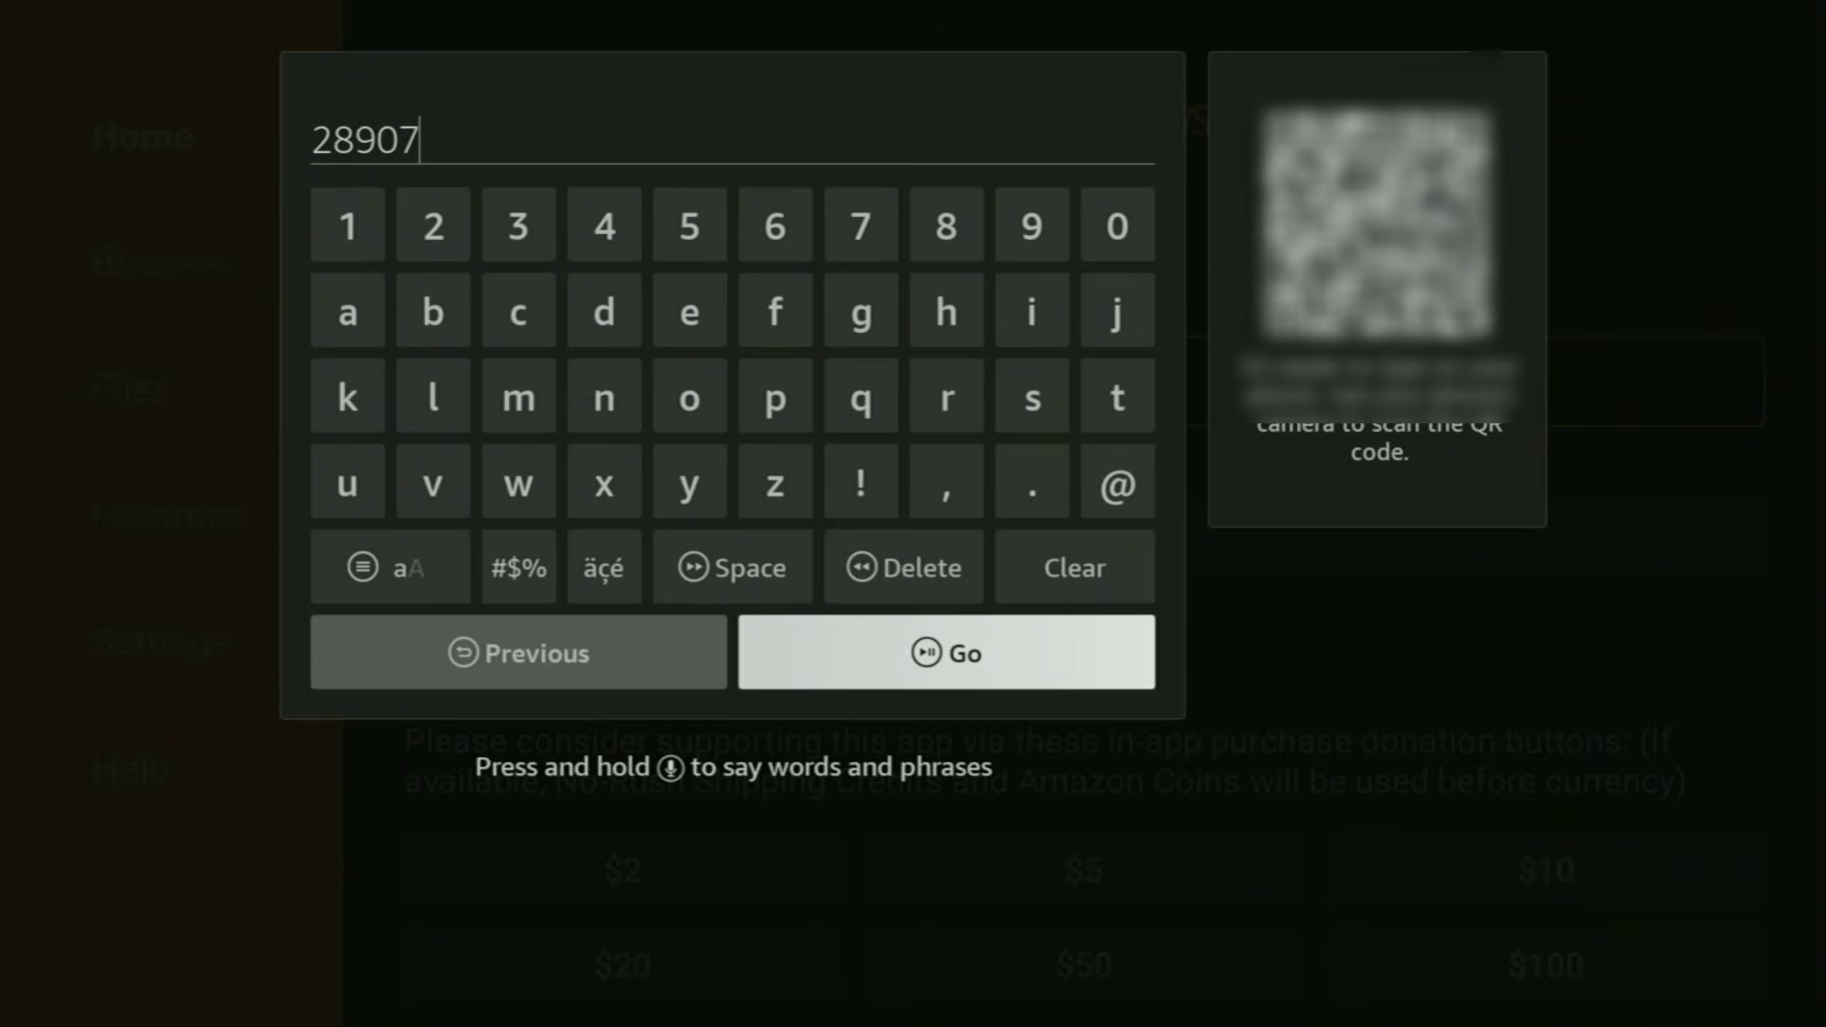
pyautogui.press('Return')
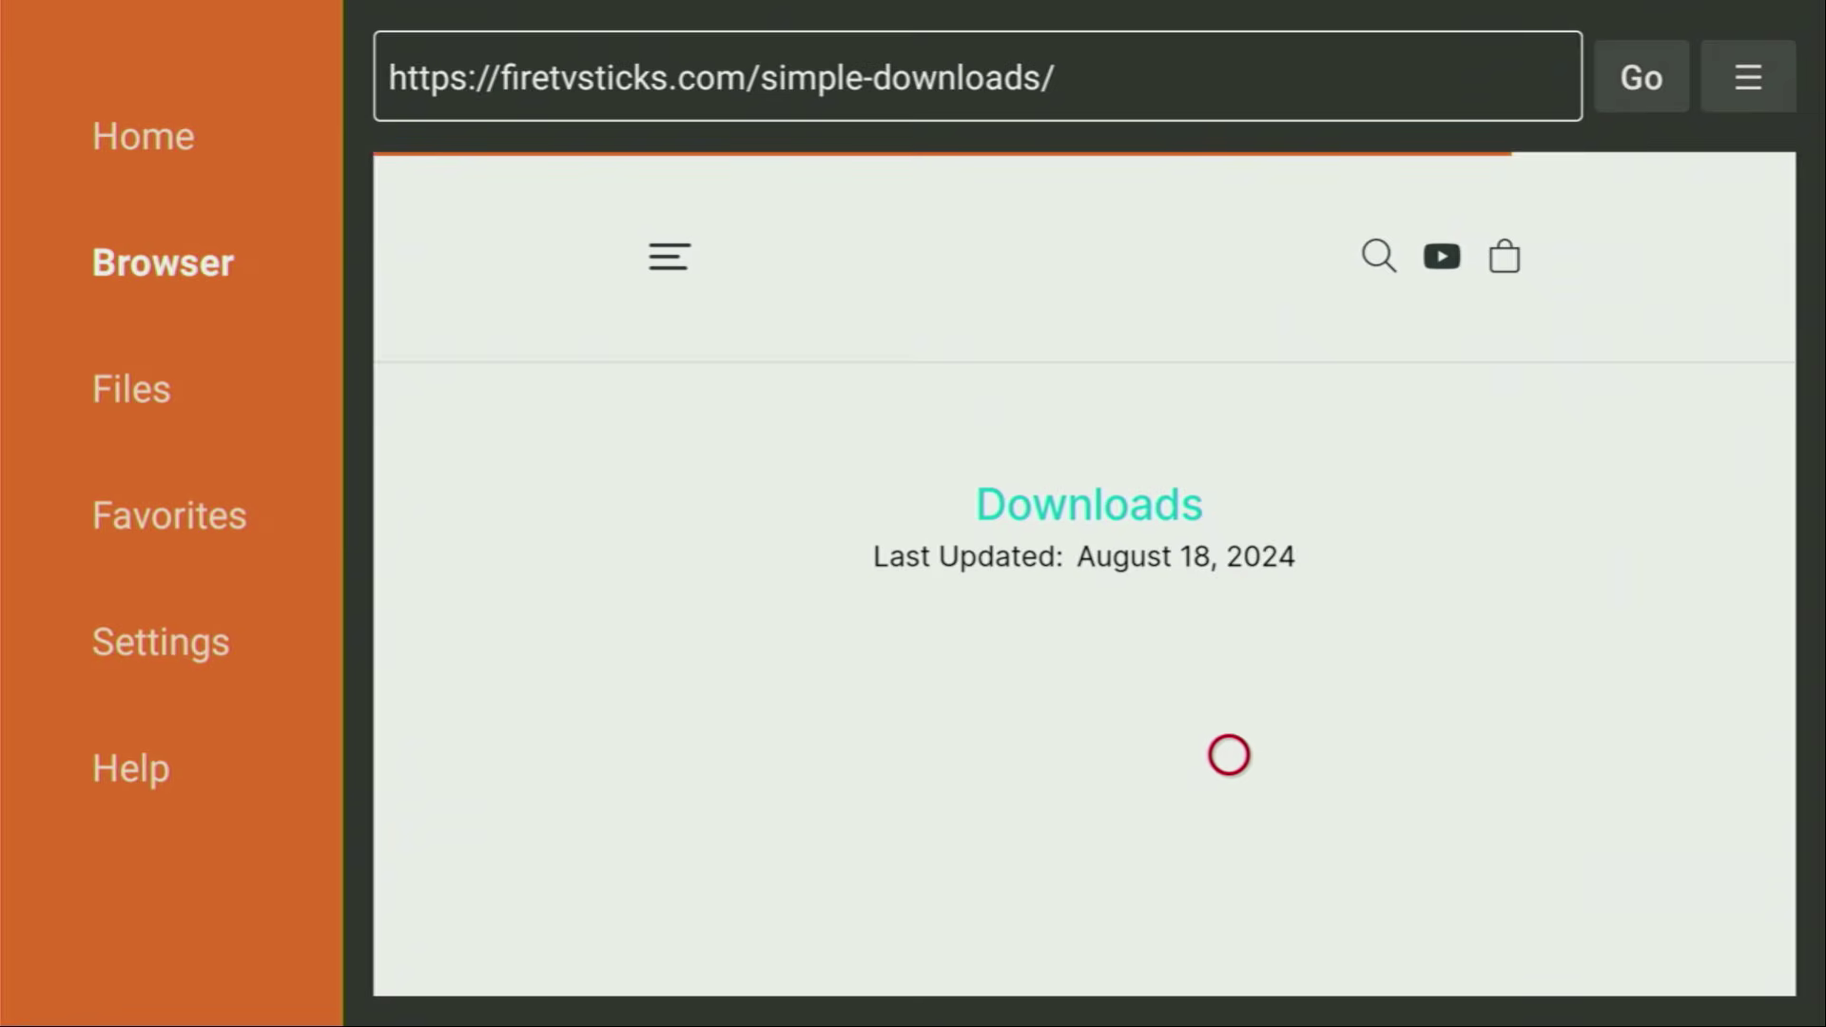
# - Open the Media Players category and choose the Drama Player page
pyautogui.scroll(-5, 1229, 952)
pyautogui.scroll(-10, 1229, 958)
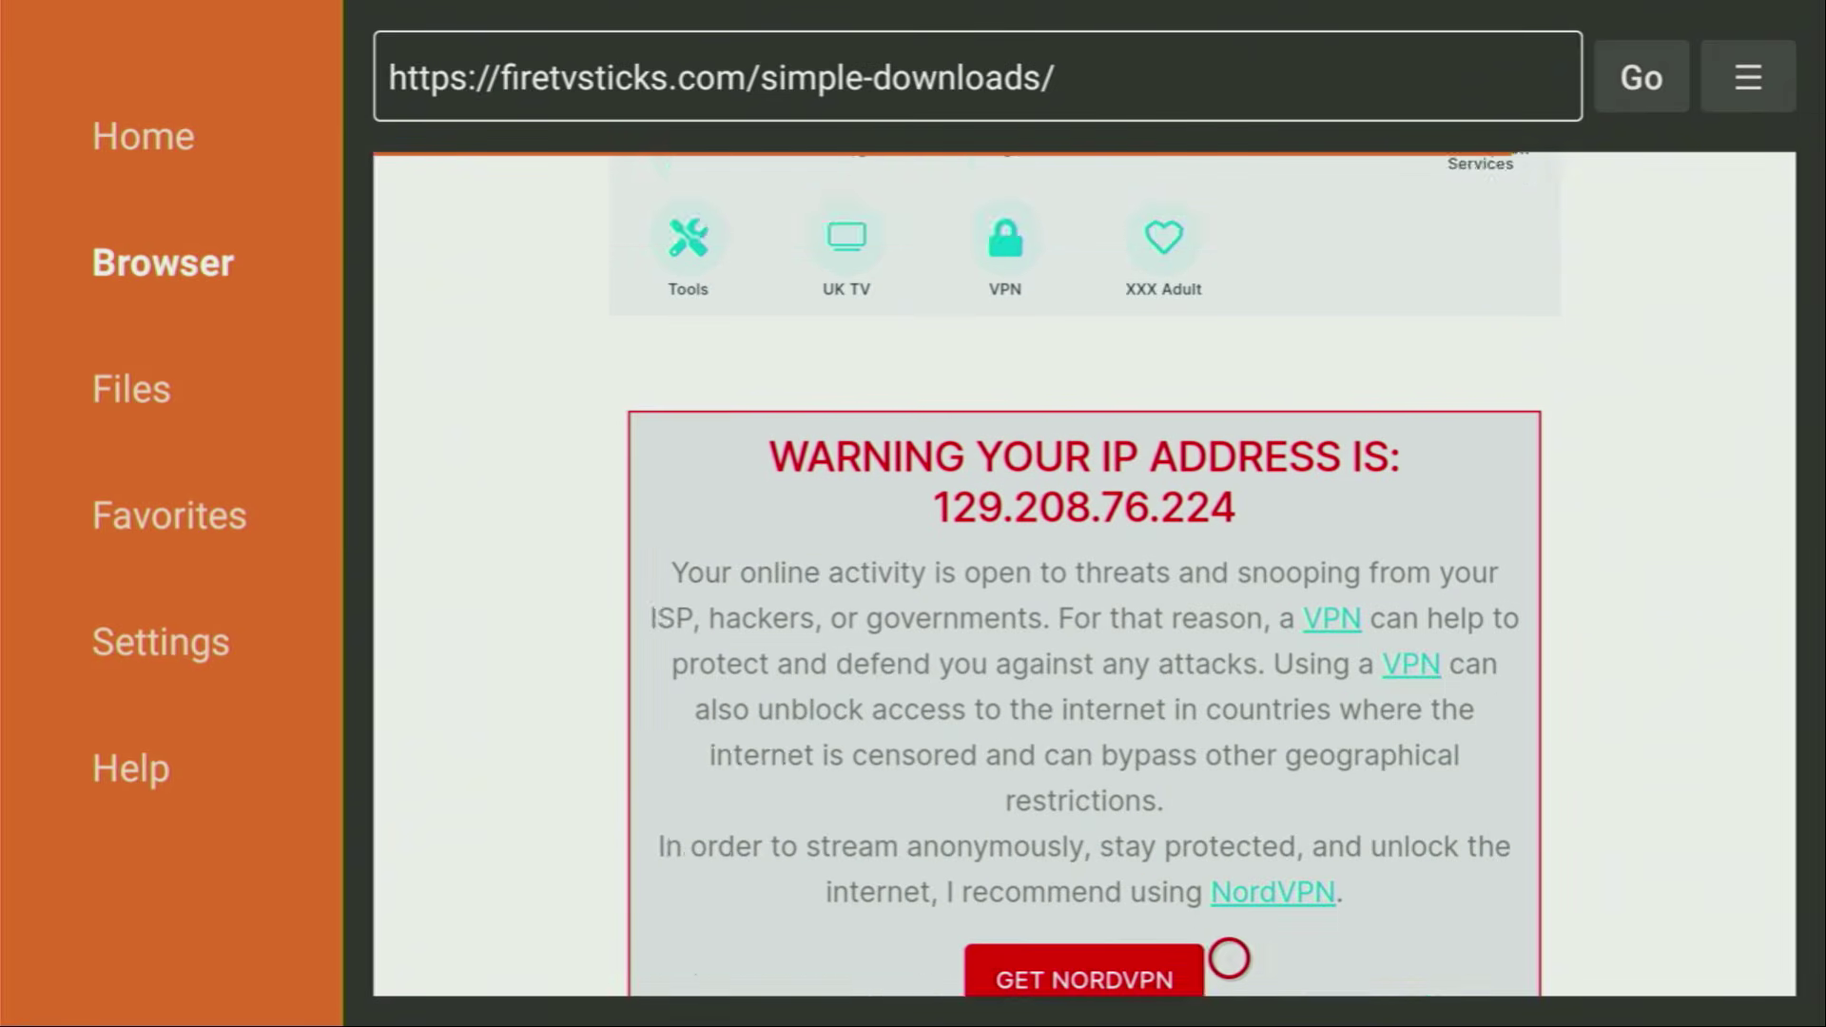
pyautogui.scroll(3, 1229, 191)
pyautogui.scroll(3, 1229, 190)
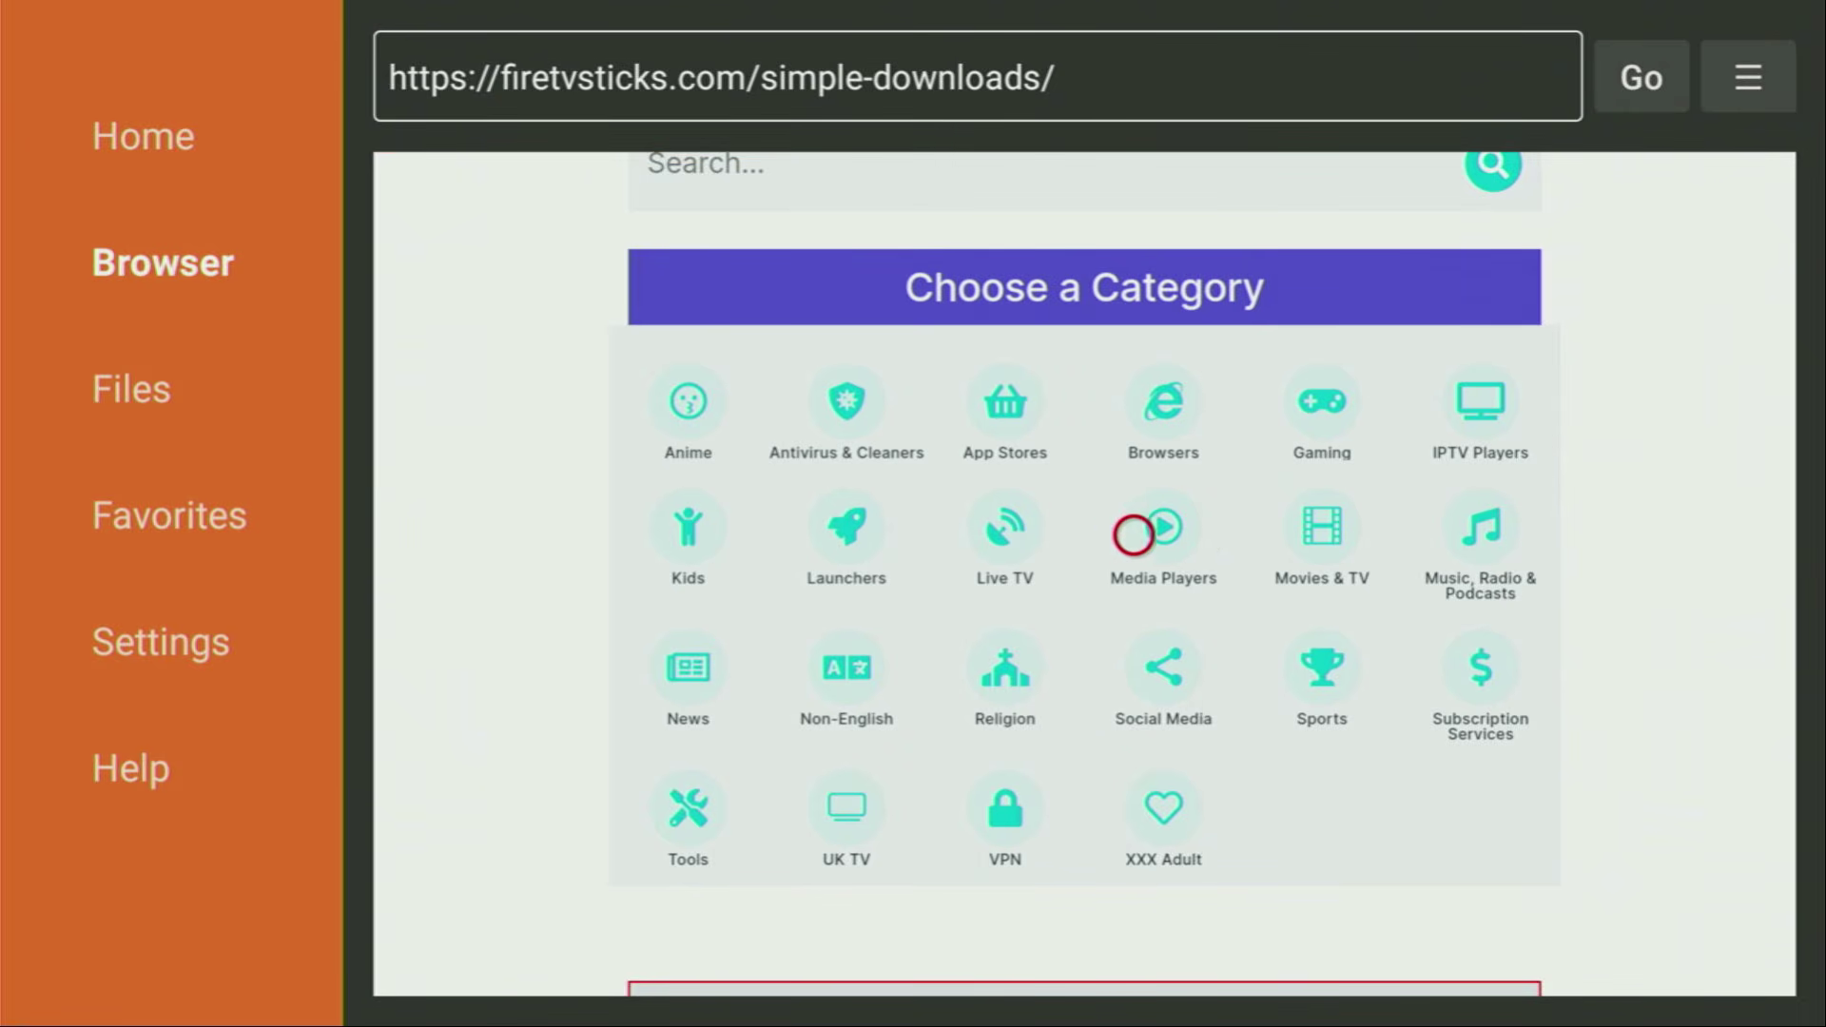
pyautogui.click(1197, 535)
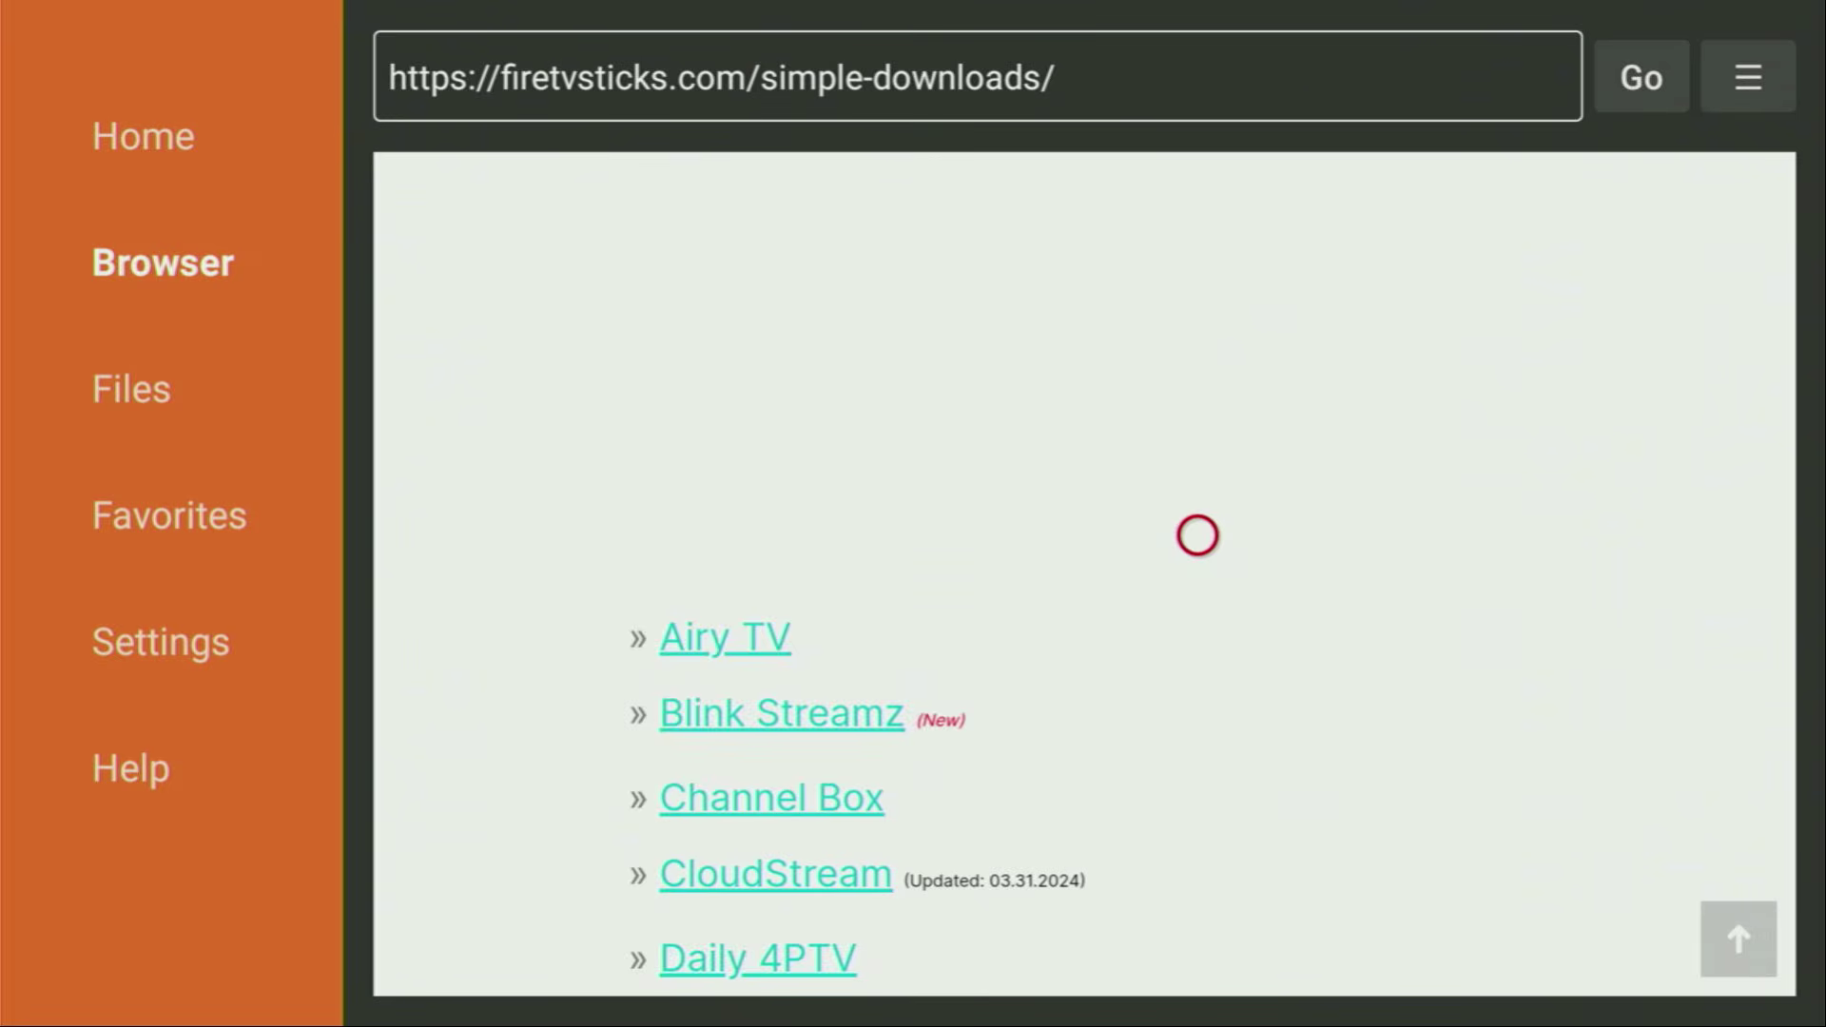
pyautogui.scroll(-4, 1195, 958)
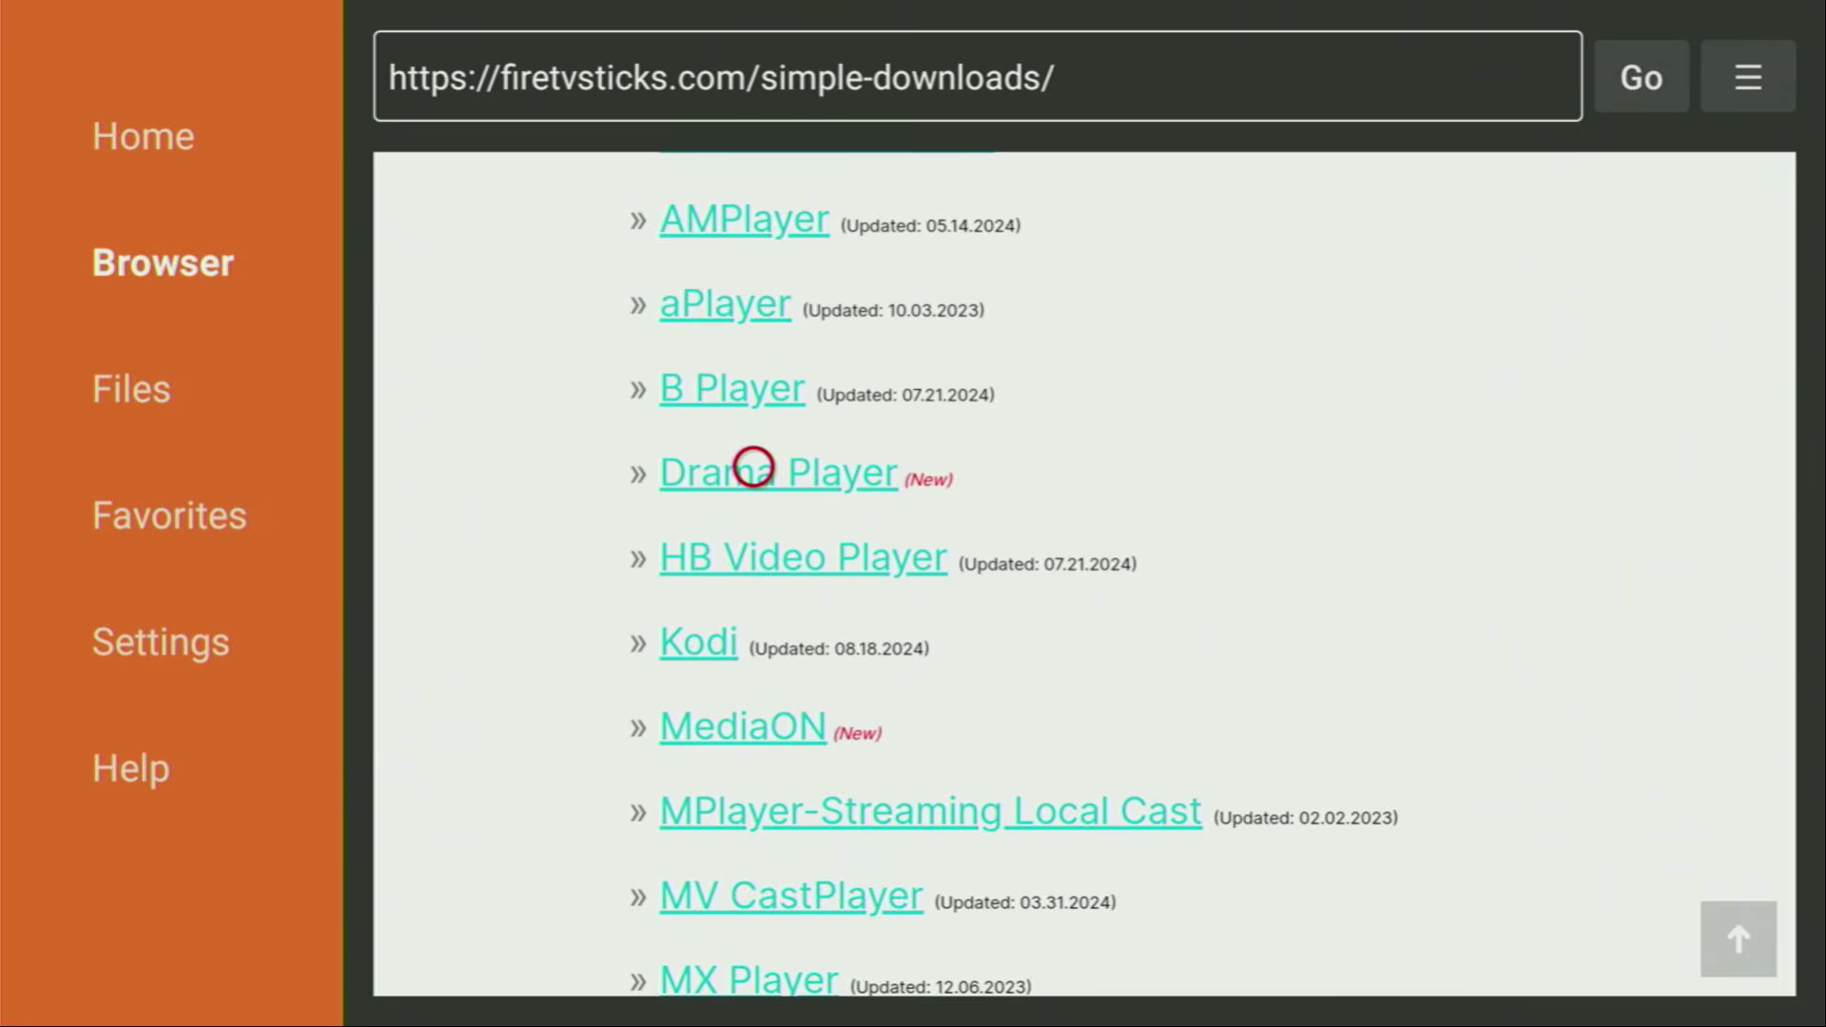
pyautogui.click(753, 467)
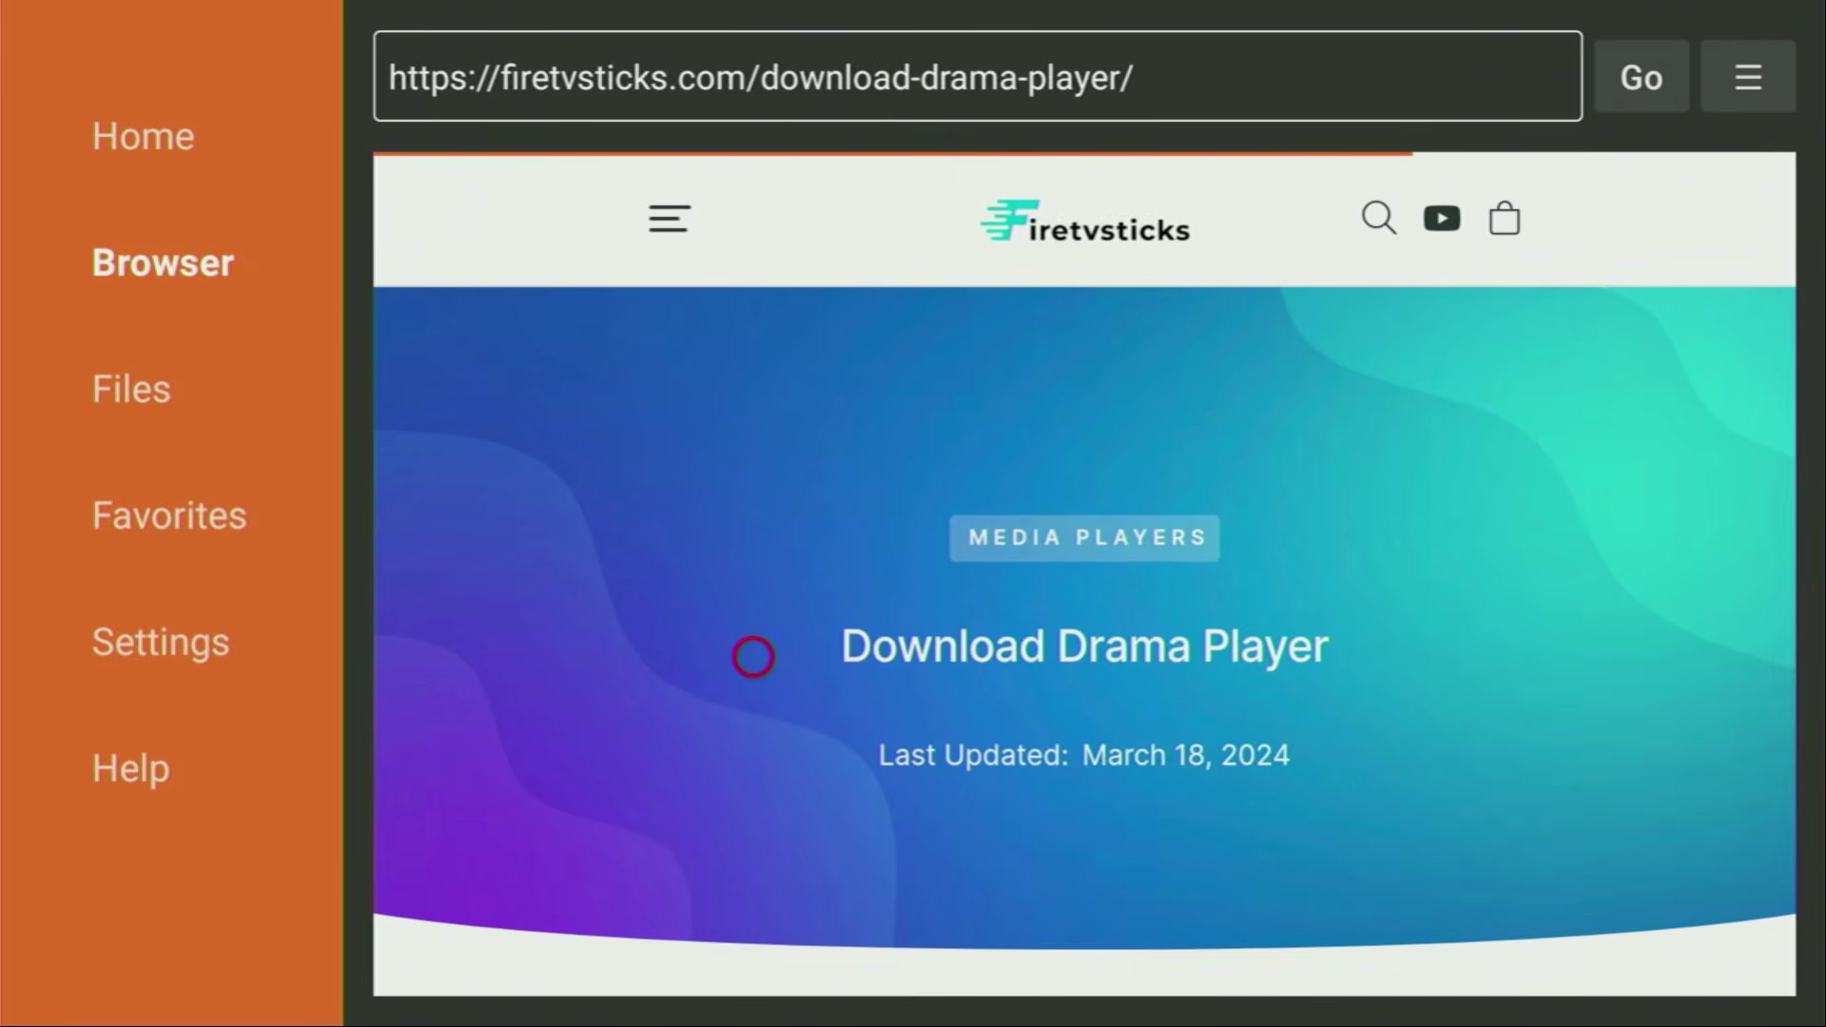
# - Start the Drama Player download and close the ad popup
pyautogui.scroll(-15, 754, 958)
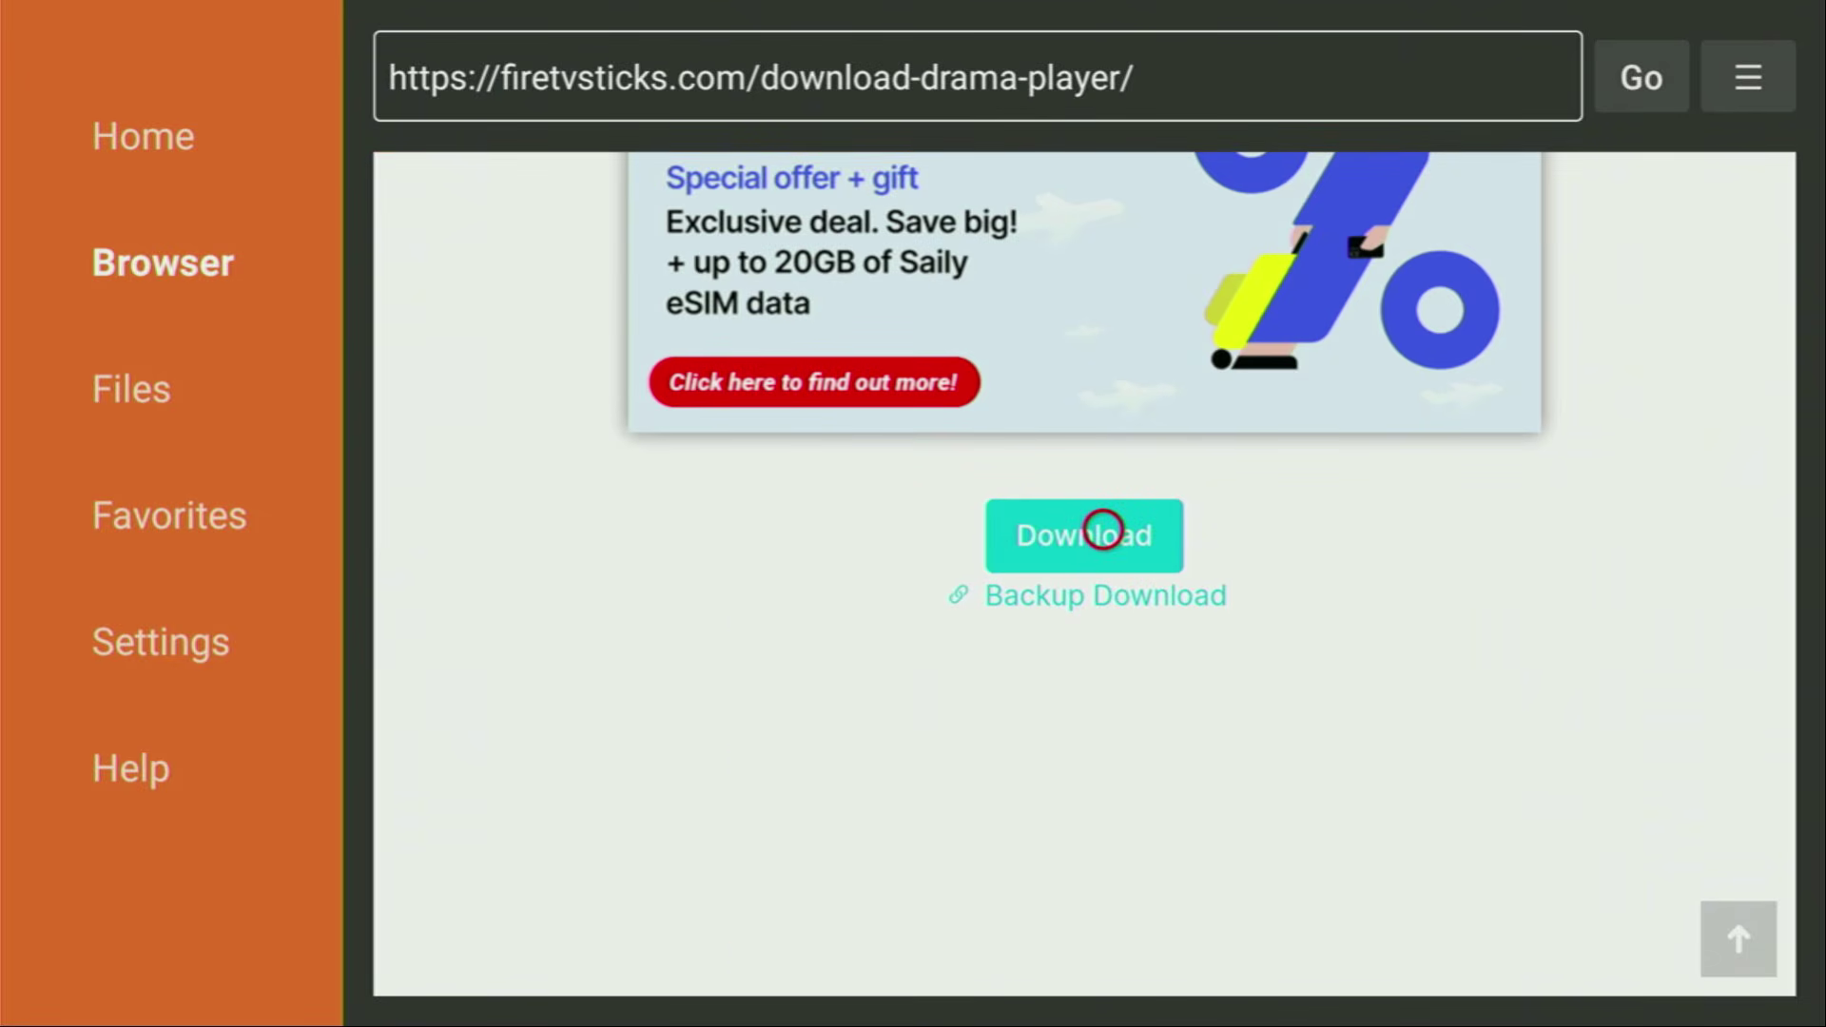
pyautogui.click(1104, 530)
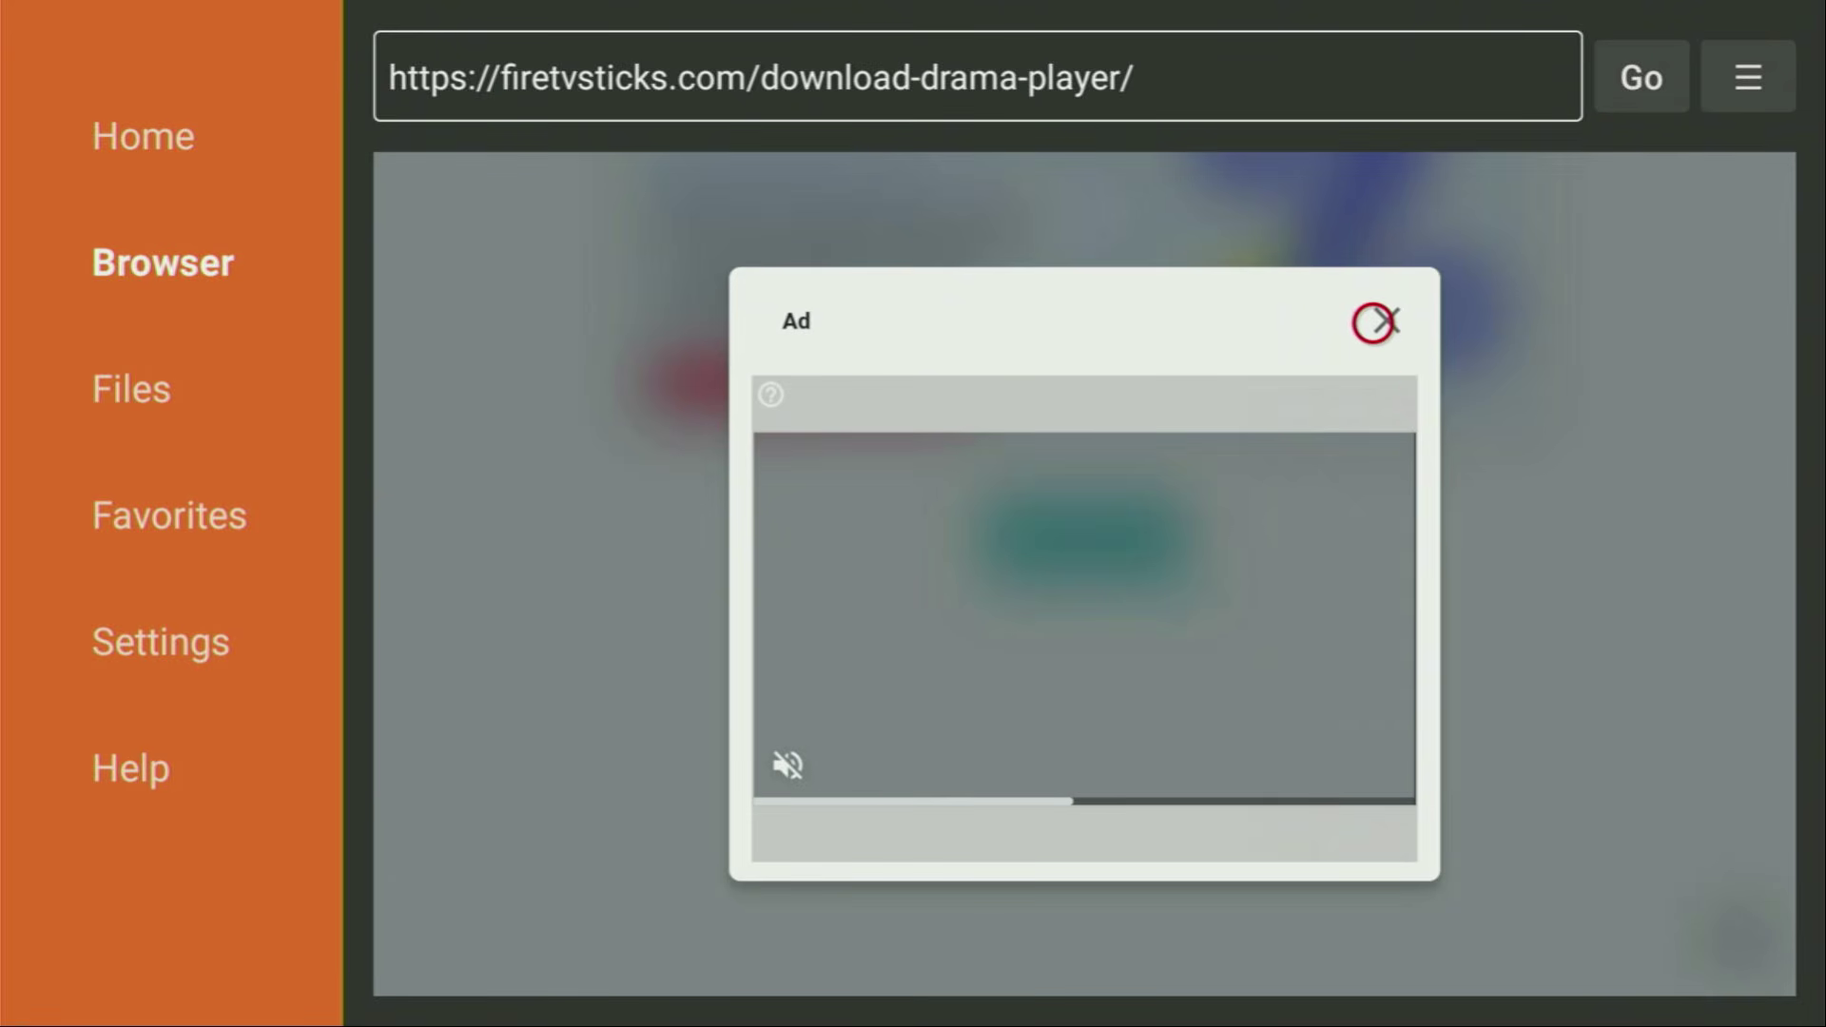
pyautogui.click(1373, 323)
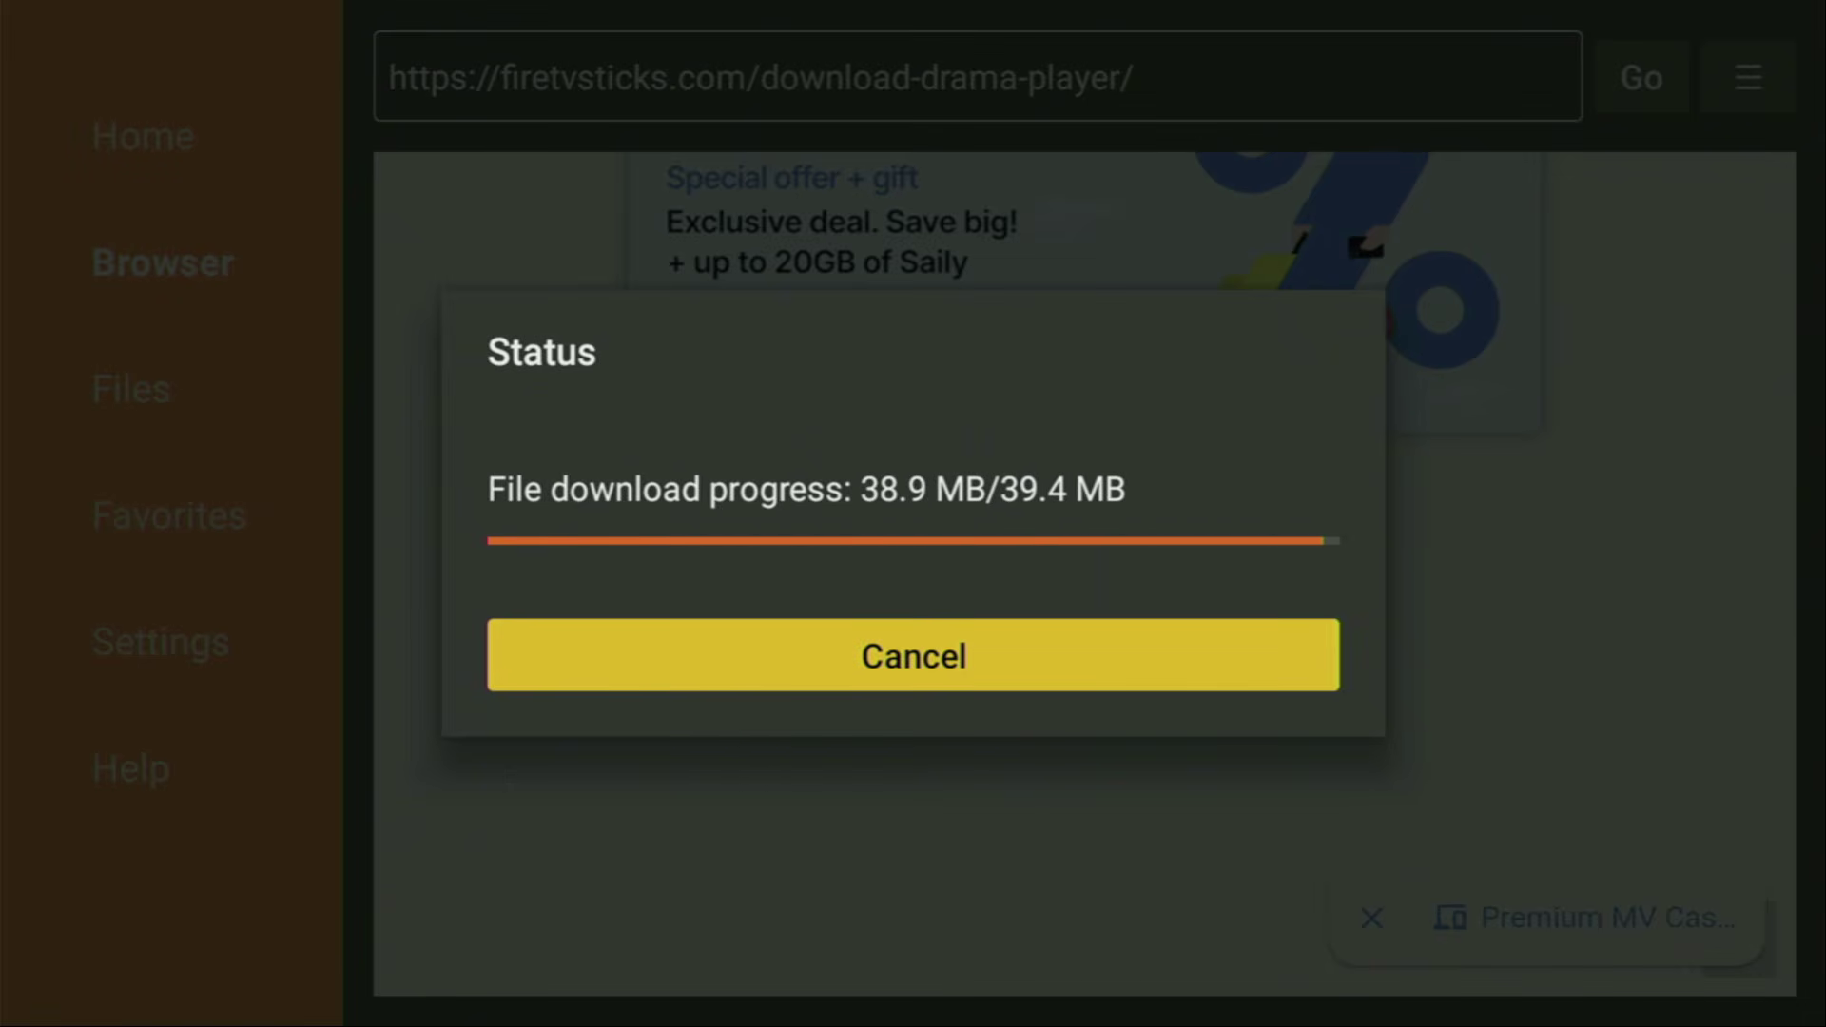
# - Install Drama Player from the downloaded APK and finish without launching it
pyautogui.press('Return')
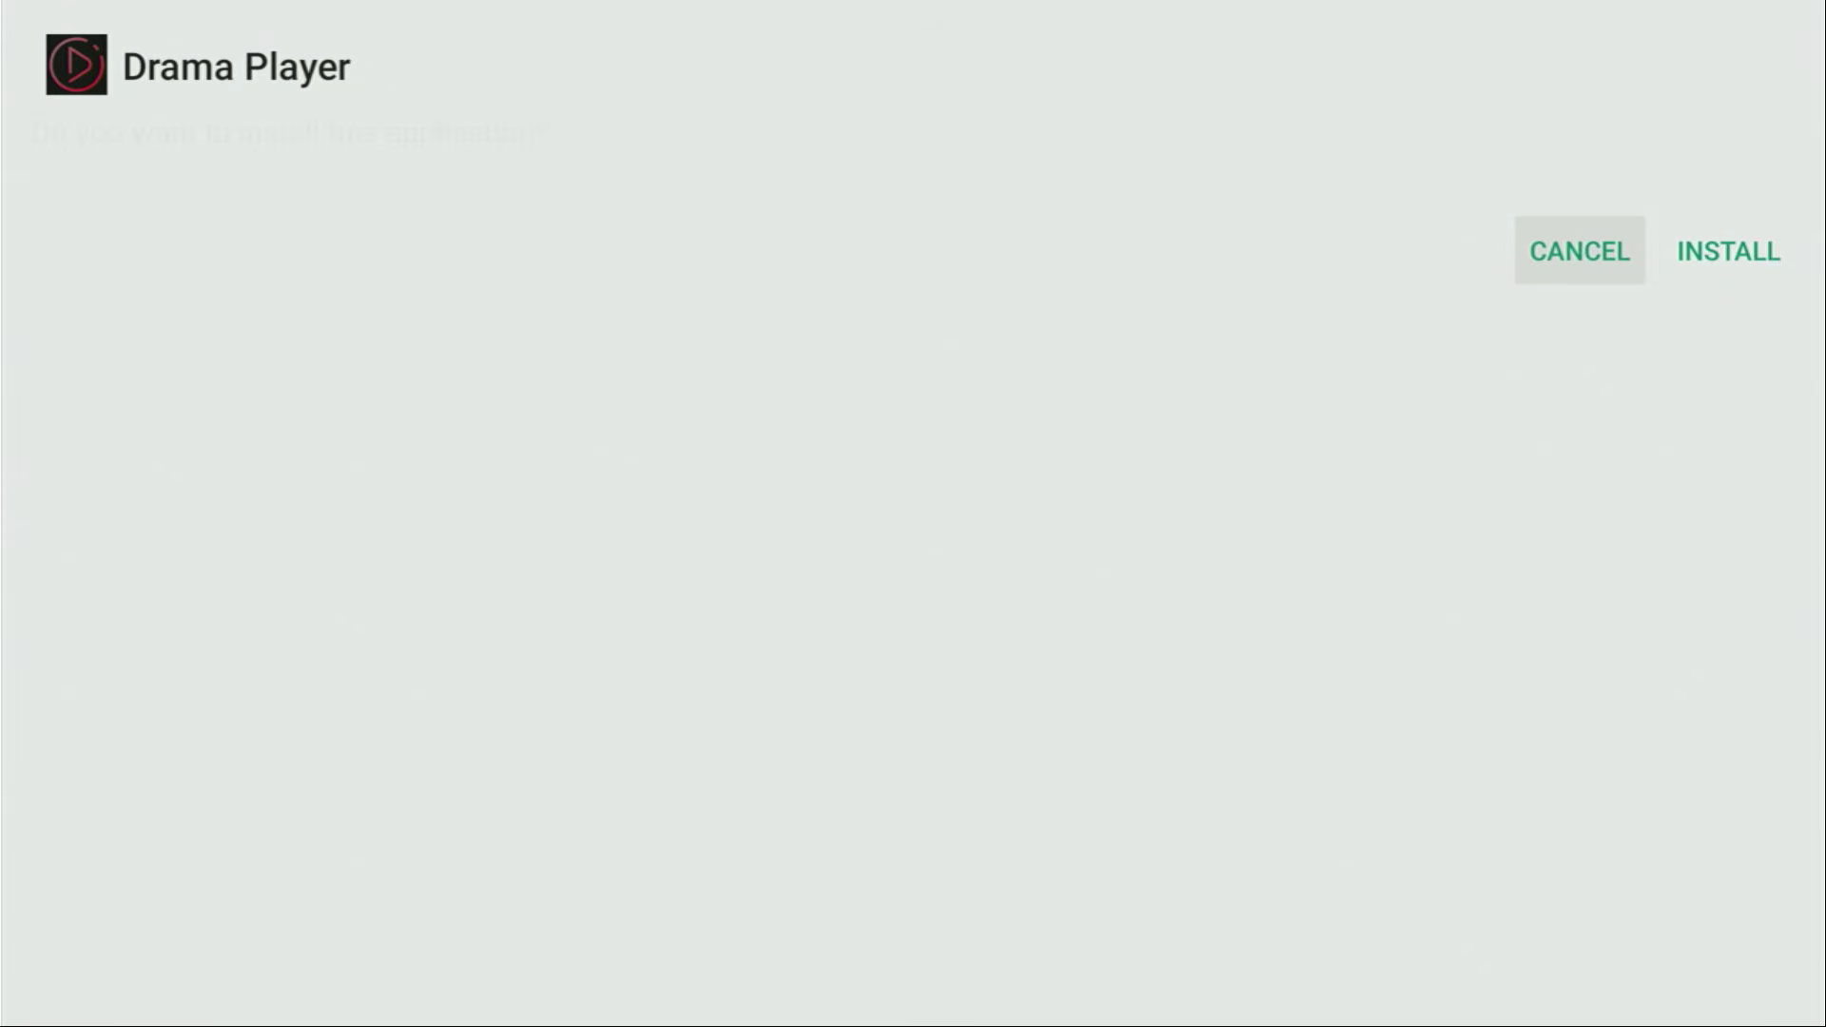
pyautogui.press('Right')
pyautogui.press('Return')
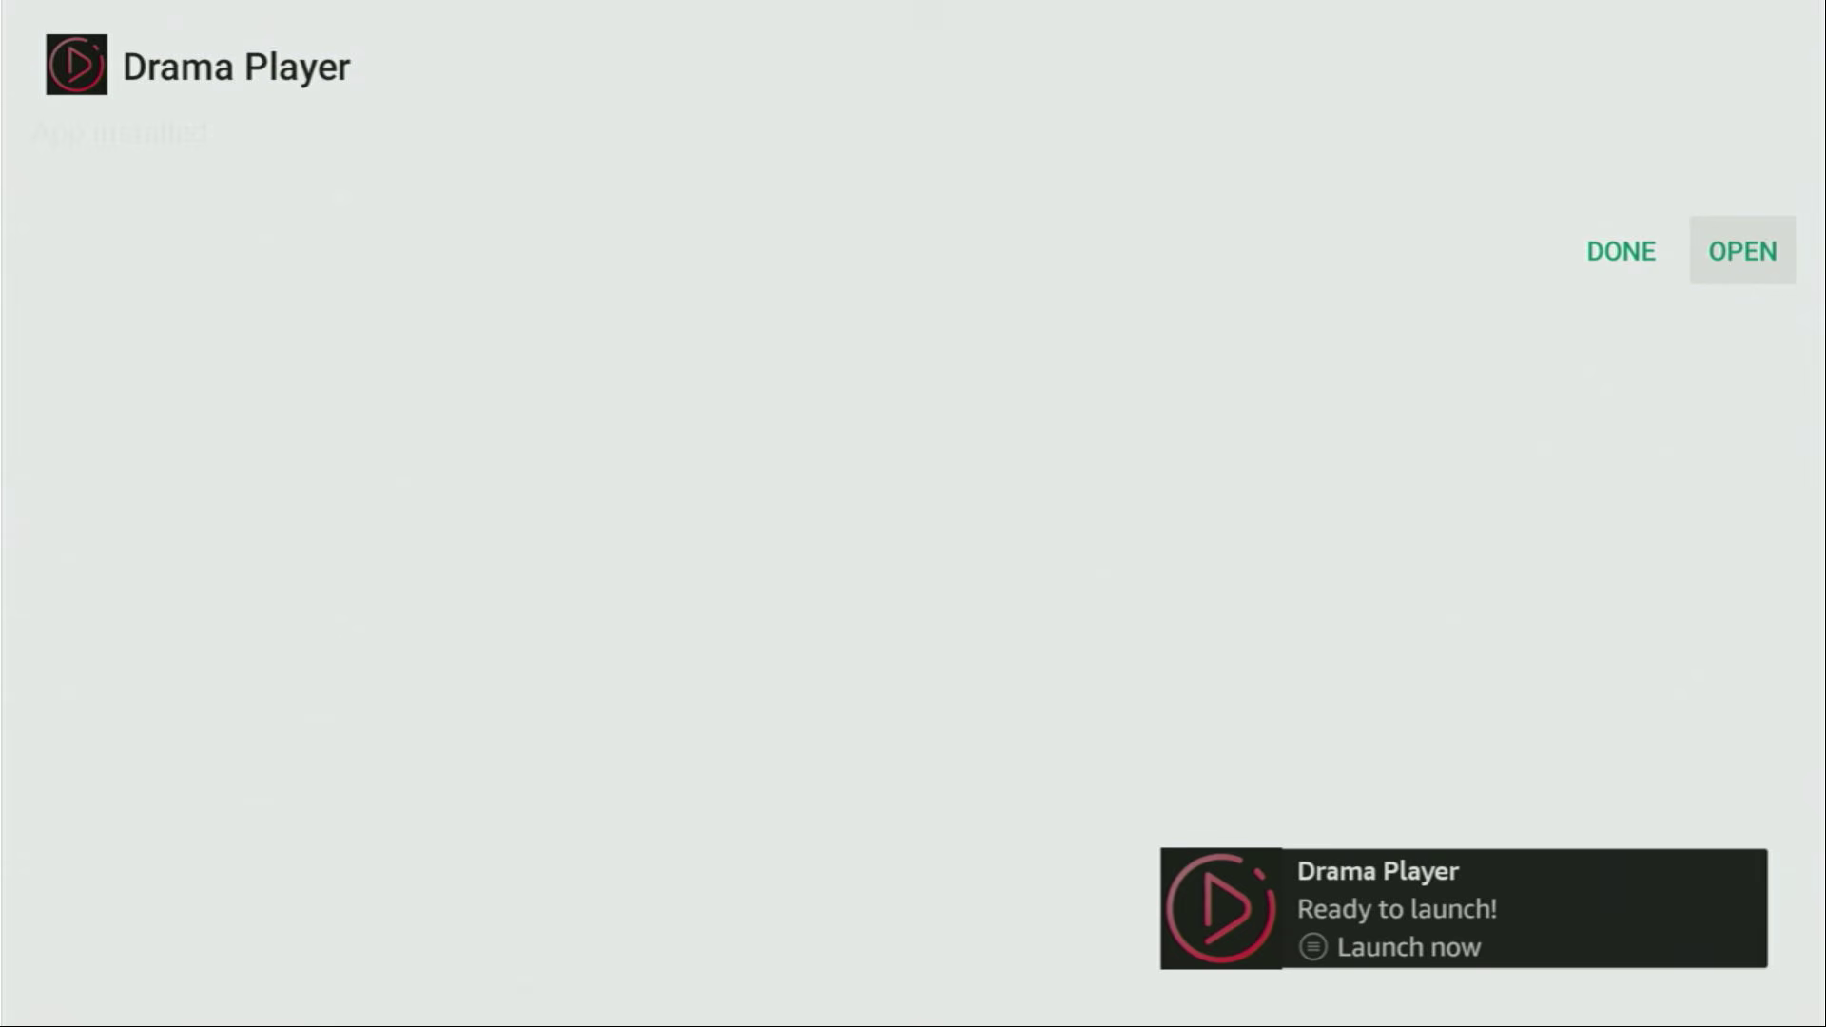
pyautogui.press('Left')
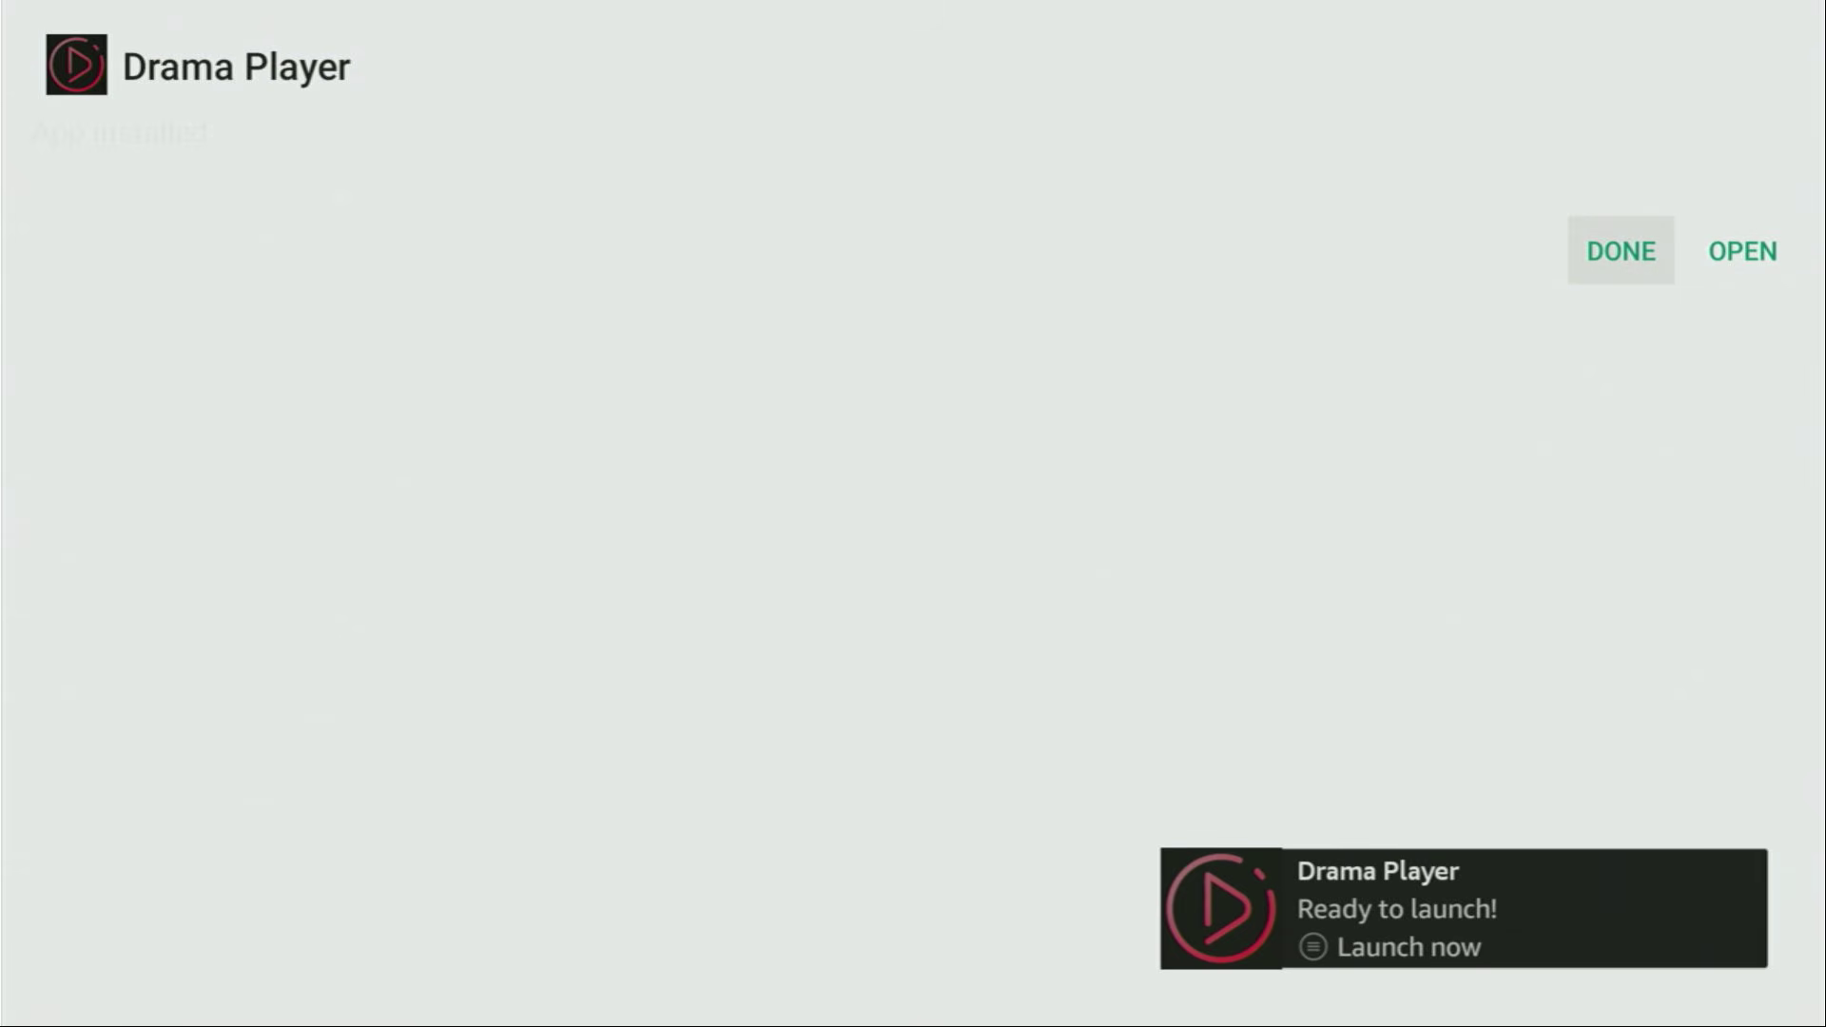
pyautogui.press('Return')
# - Delete Drama_Player_v1.0.5.apk from Downloader and confirm the deletion
pyautogui.press('Right')
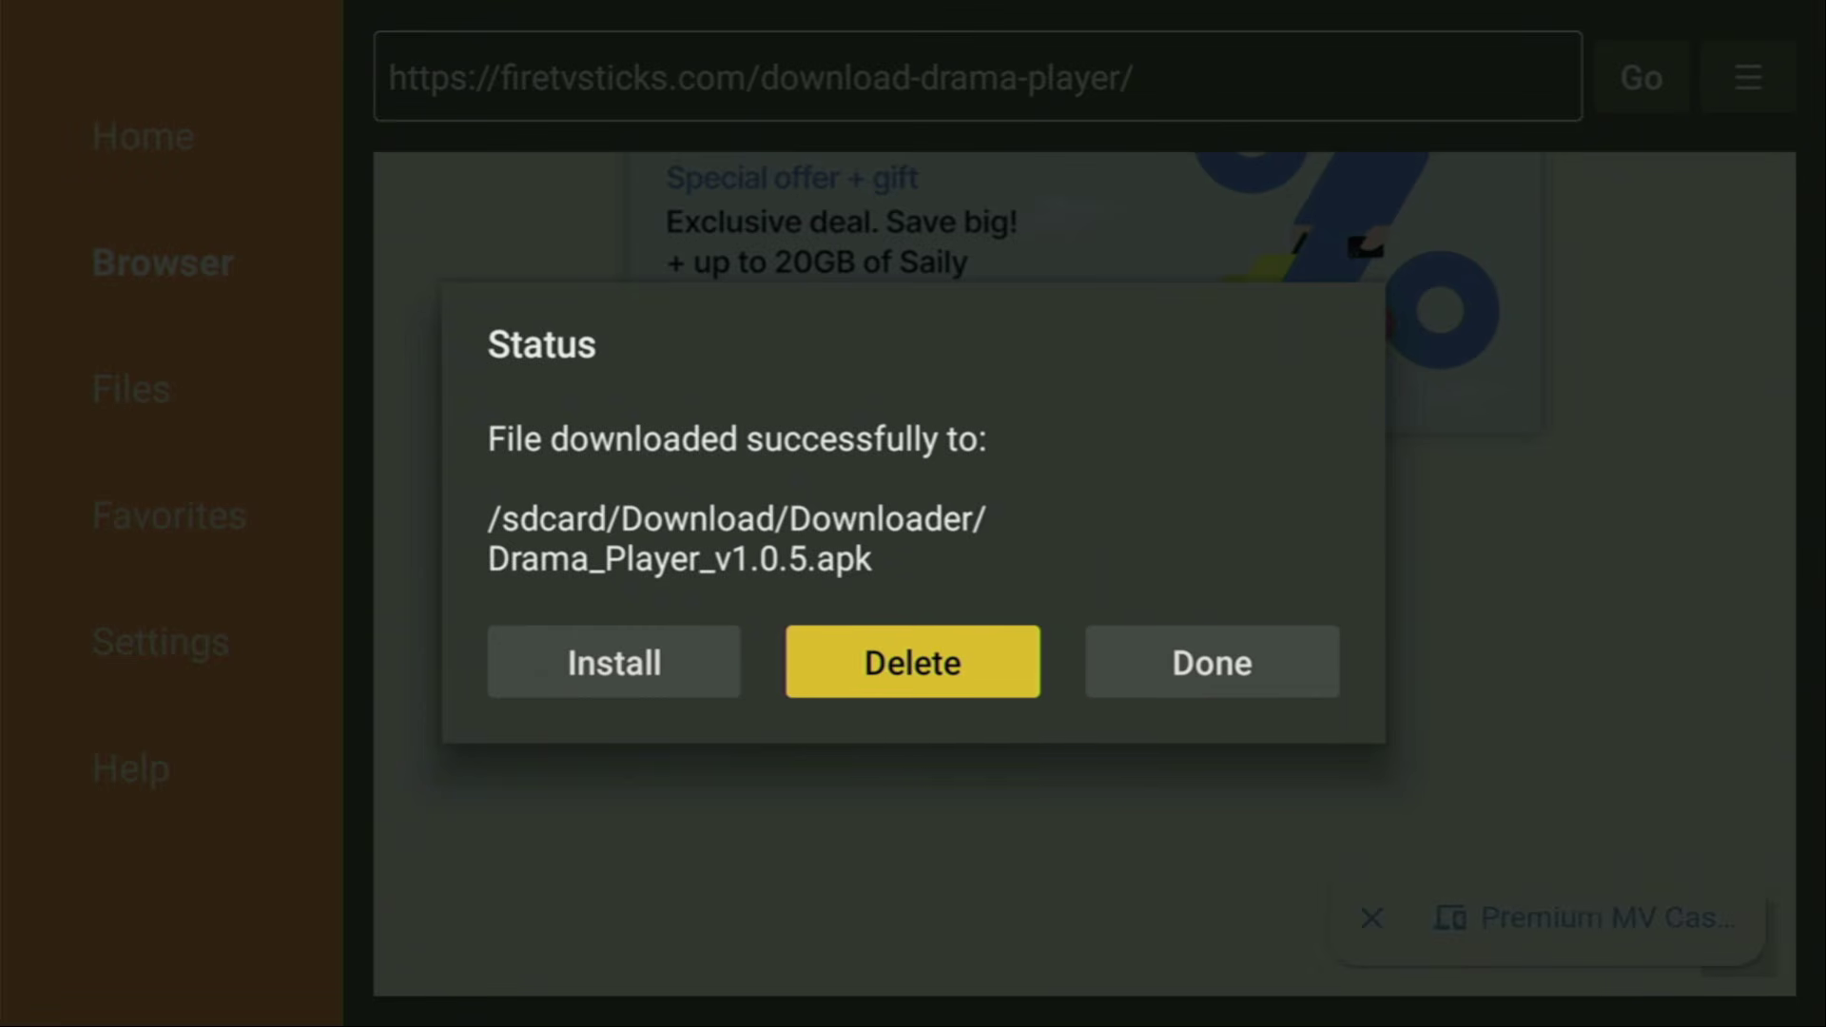
pyautogui.press('Return')
pyautogui.press('Left')
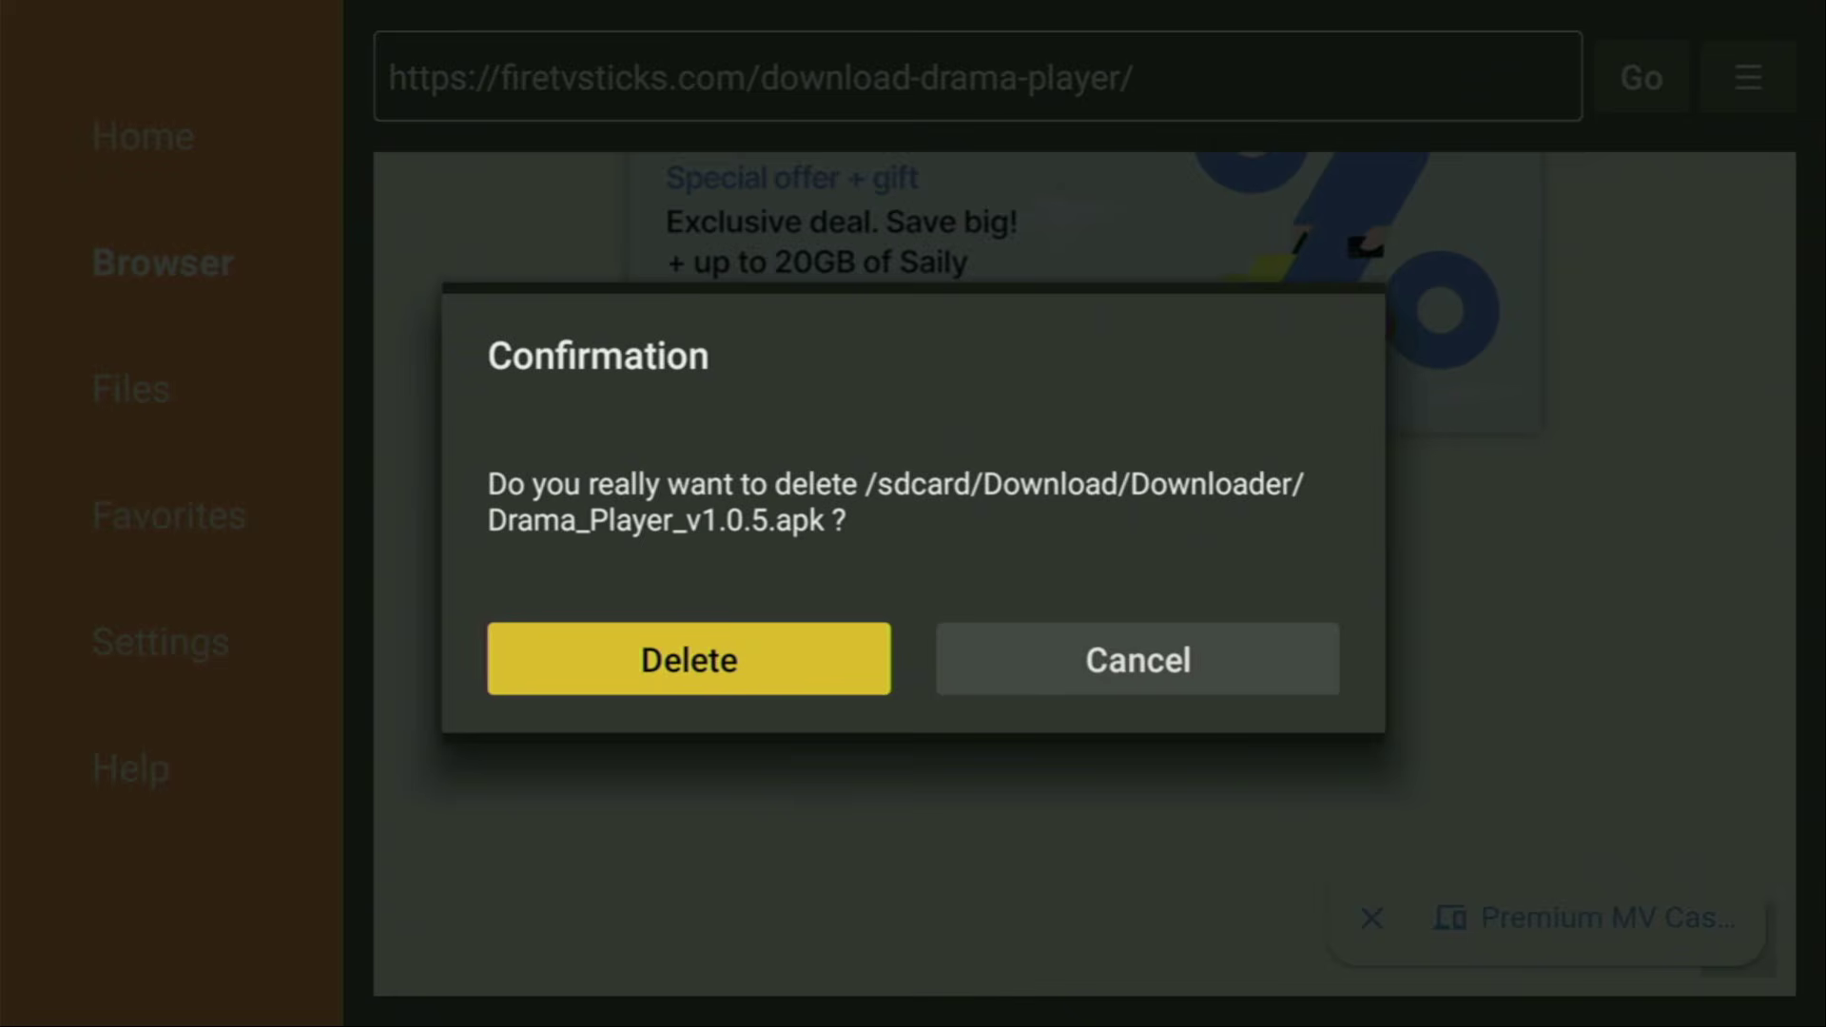
pyautogui.press('Return')
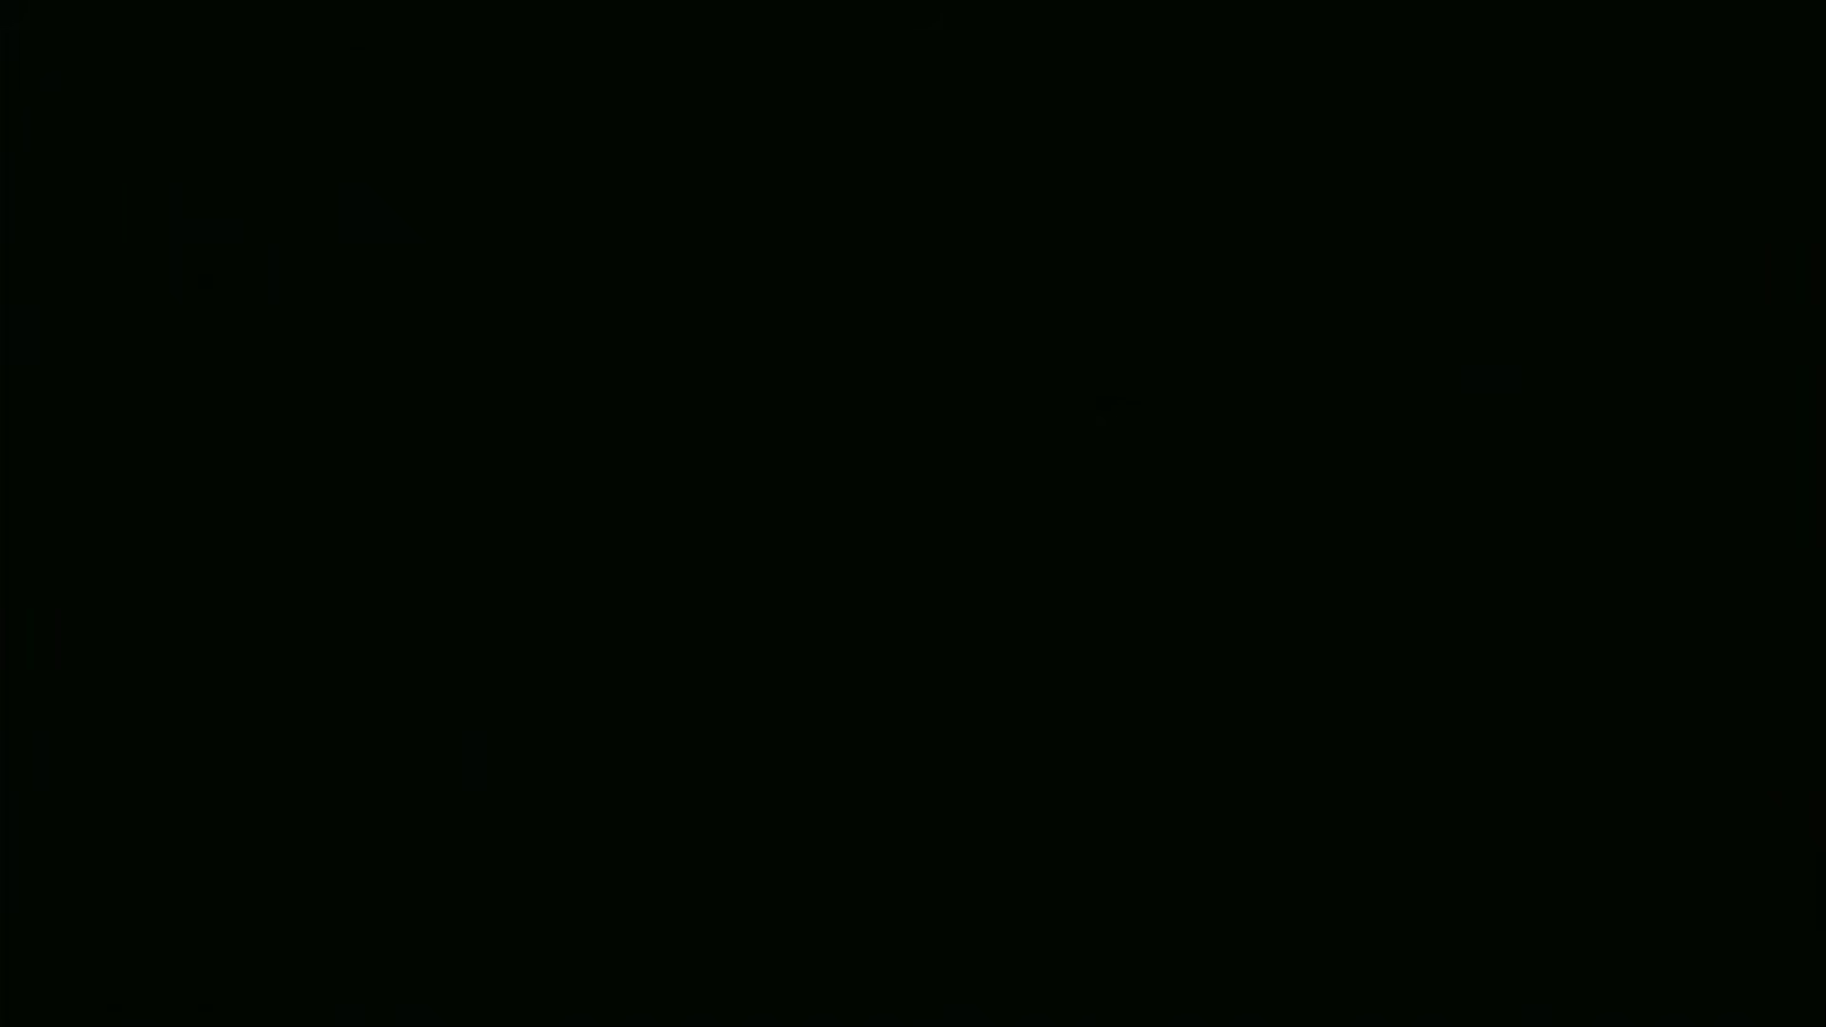
# - Open Your Apps & Channels from the home screen and highlight the Drama Player tile
pyautogui.press('Right')
pyautogui.press('Right')
pyautogui.press('Right')
pyautogui.press('Right')
pyautogui.press('Right')
pyautogui.press('Right')
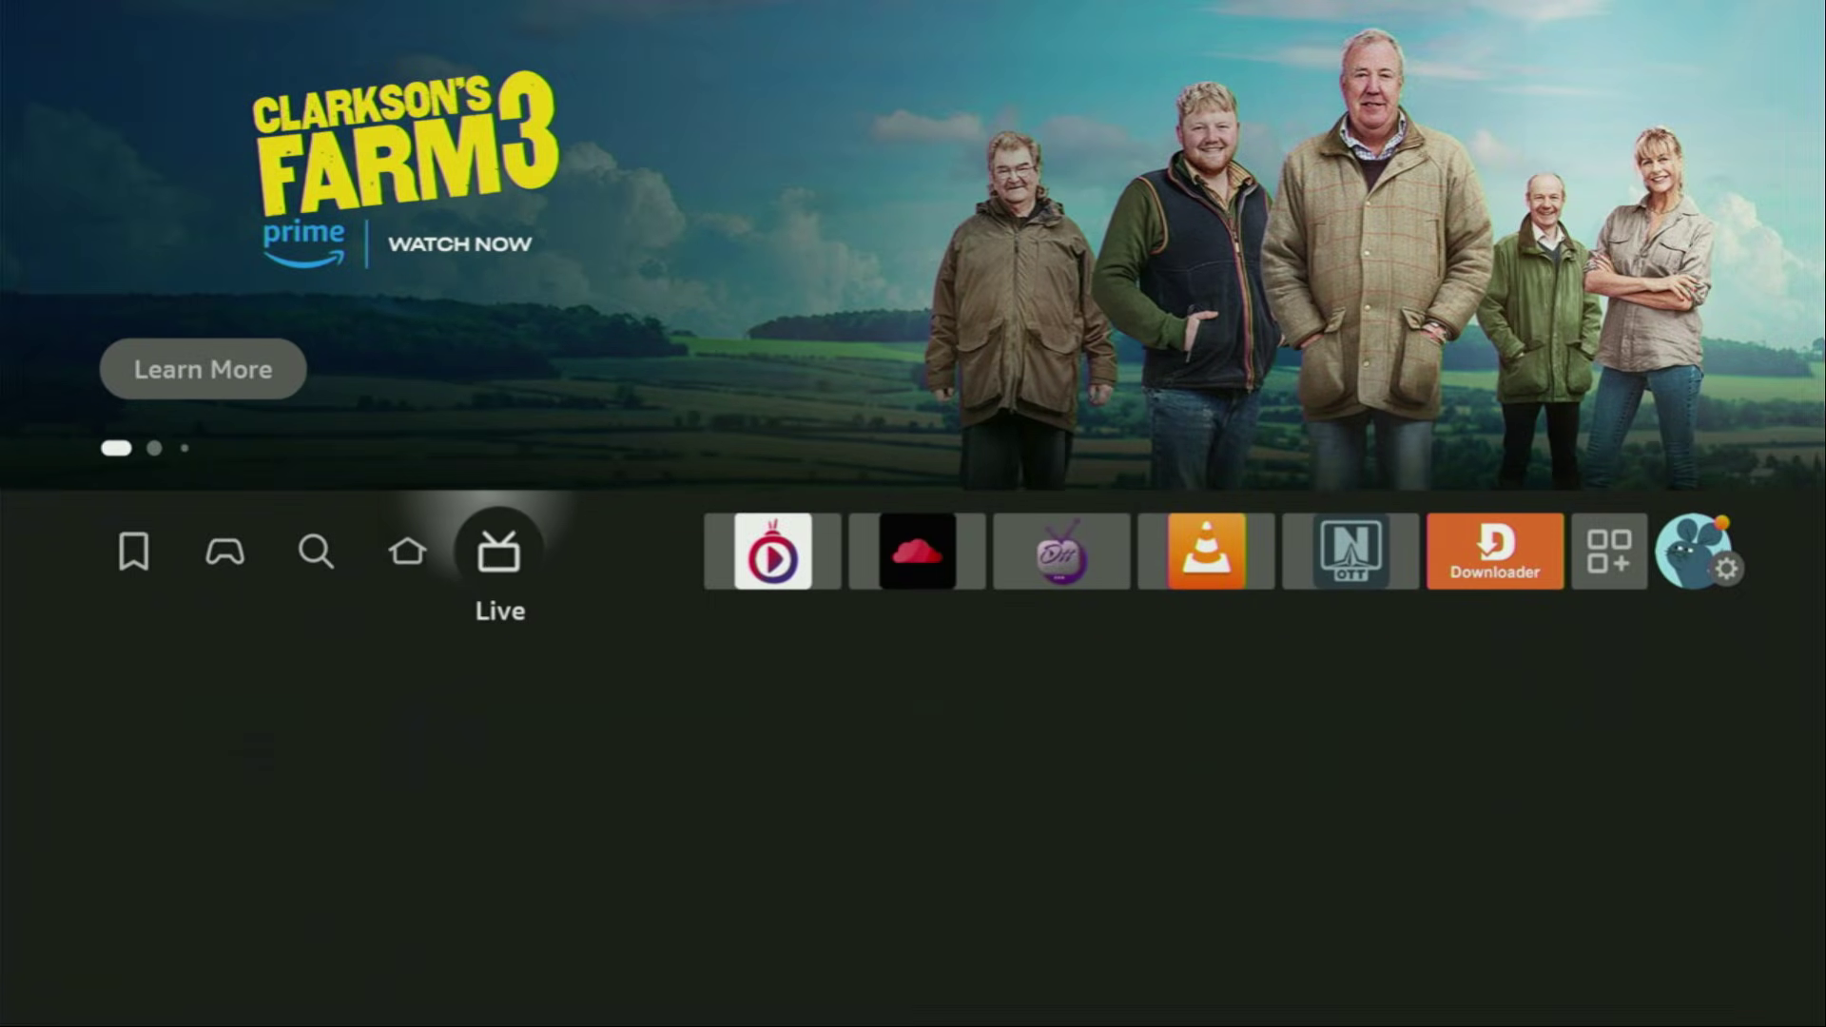
pyautogui.press('Right')
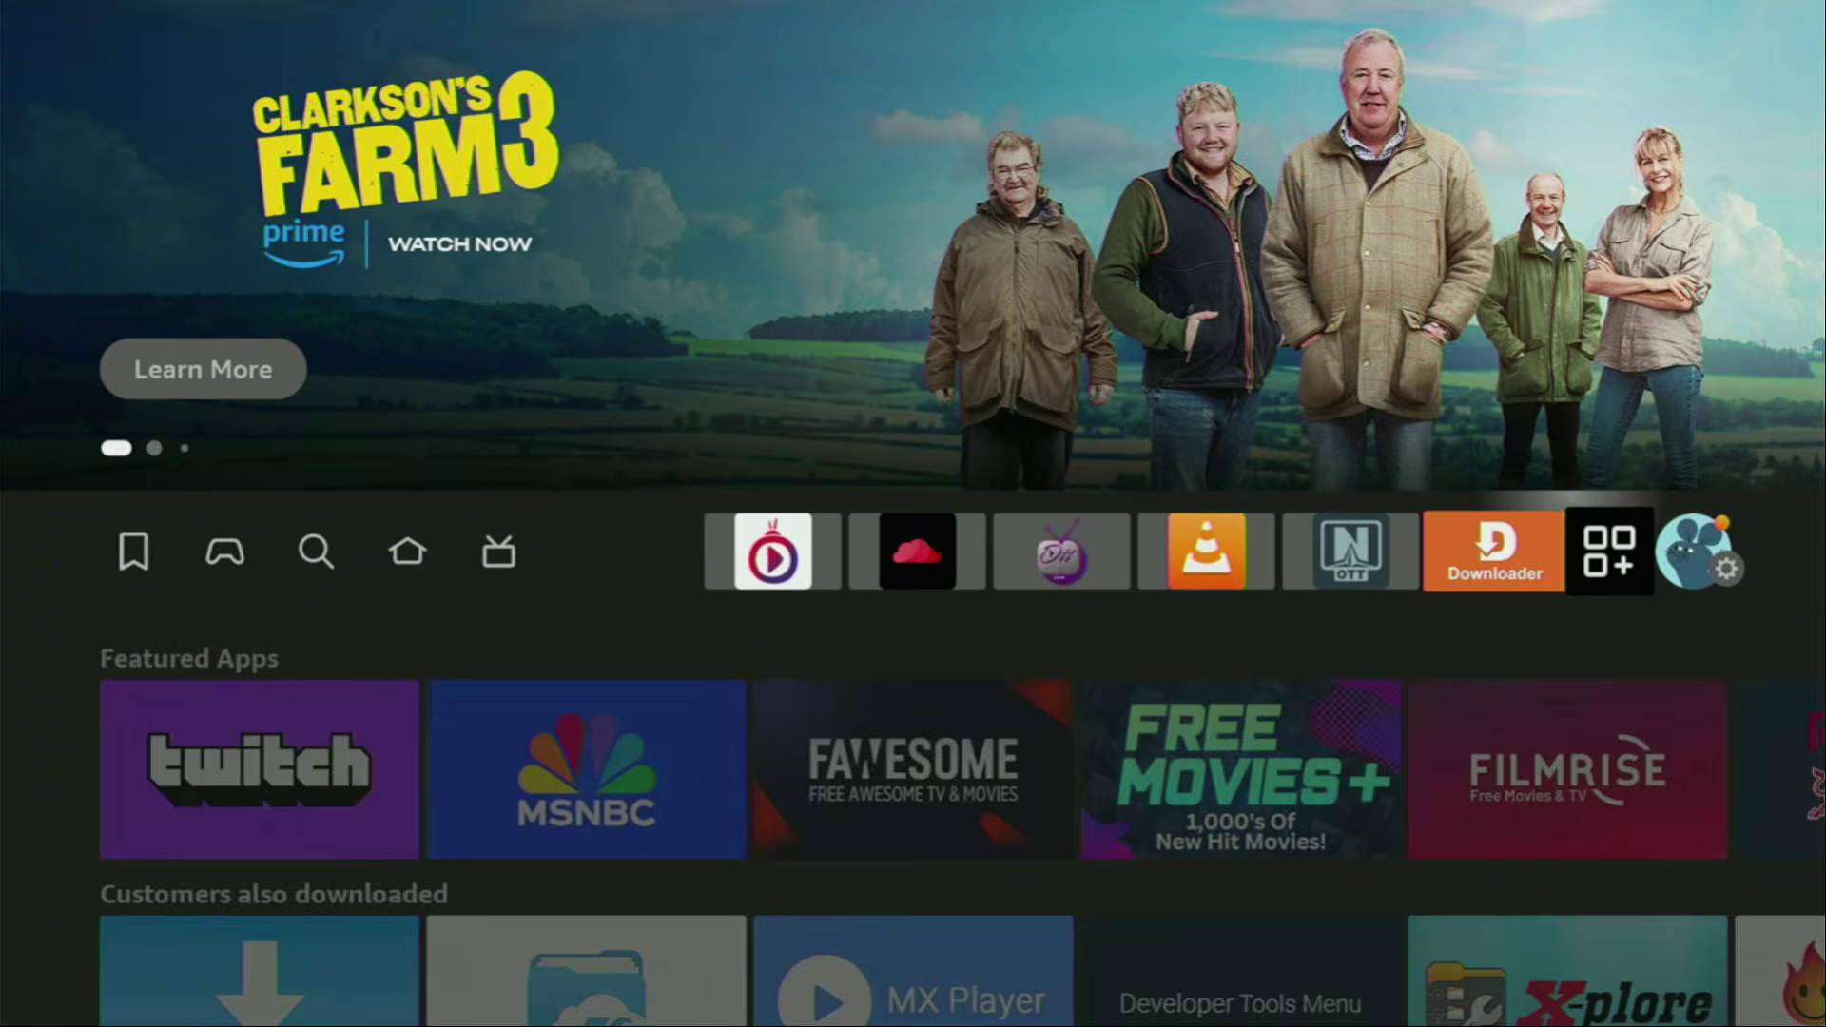
pyautogui.press('Right')
pyautogui.press('Return')
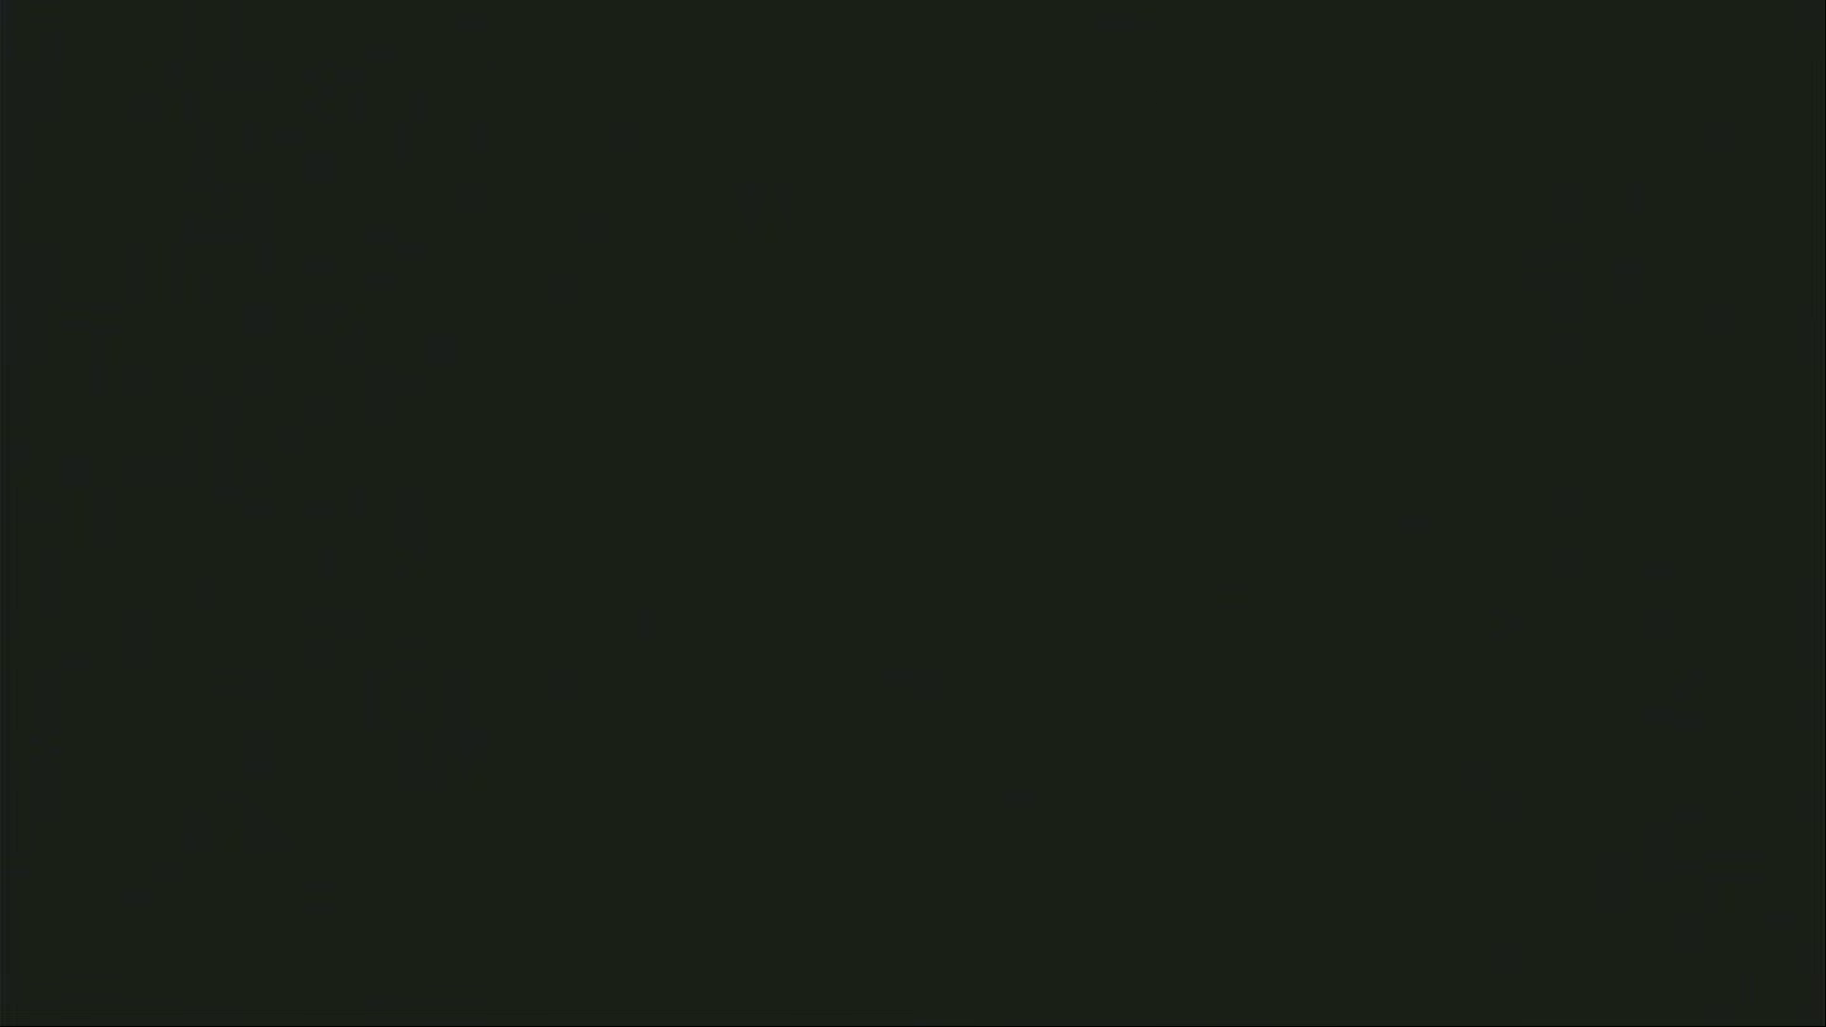
pyautogui.press('Down')
pyautogui.press('Right')
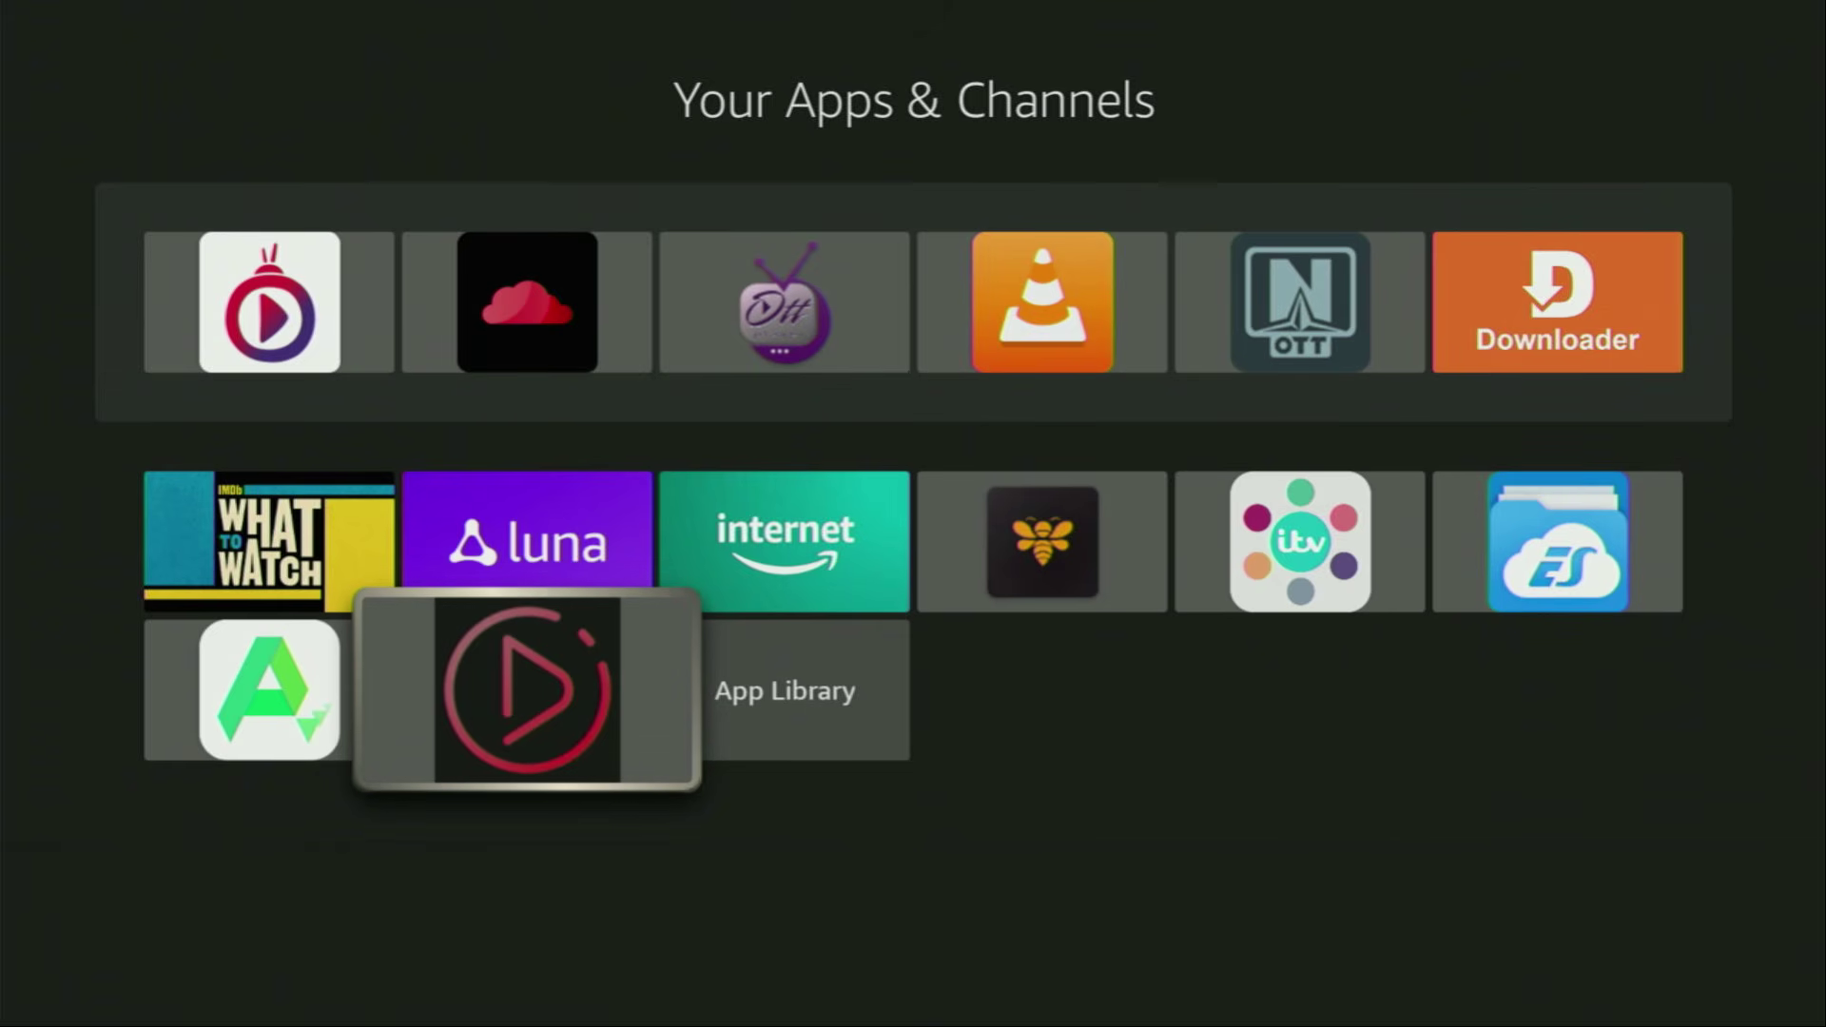
# - Move Drama Player to the front using the tile's Move to front option
pyautogui.press('Menu')
pyautogui.press('Down')
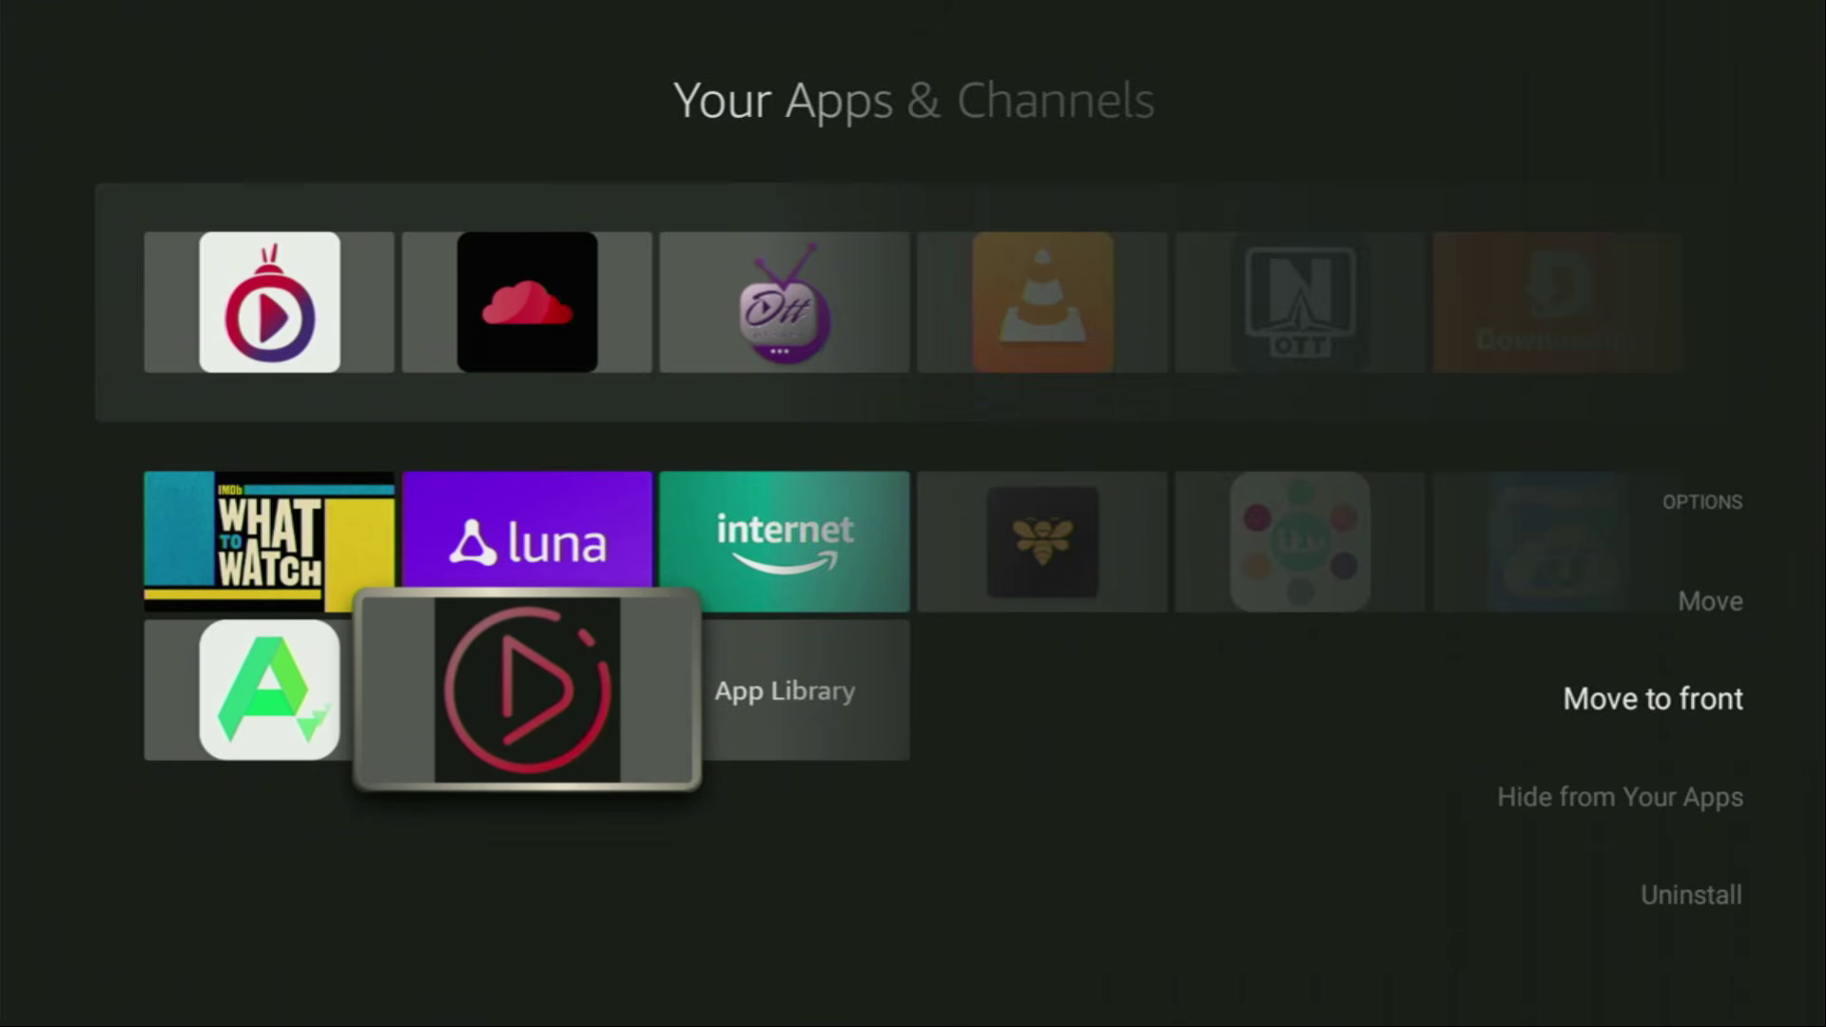
pyautogui.press('Return')
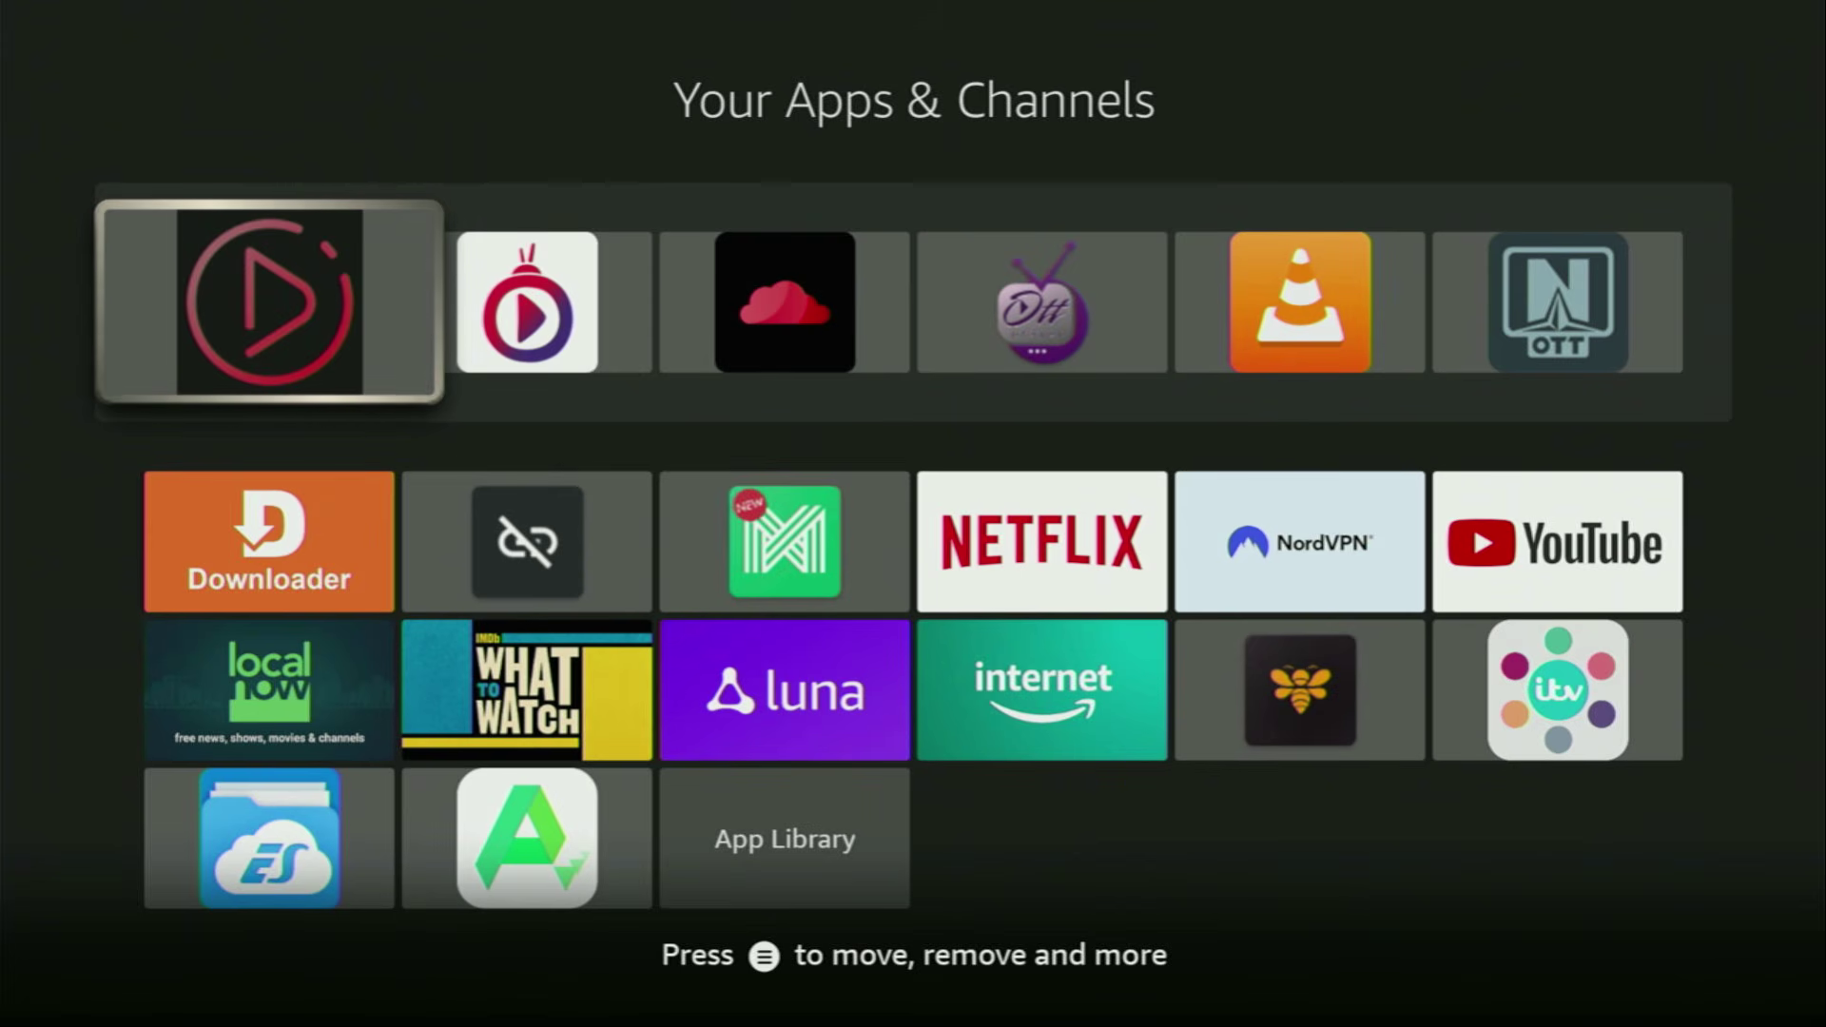
pyautogui.press('Down')
pyautogui.press('Right')
pyautogui.press('Right')
pyautogui.press('Right')
pyautogui.press('Right')
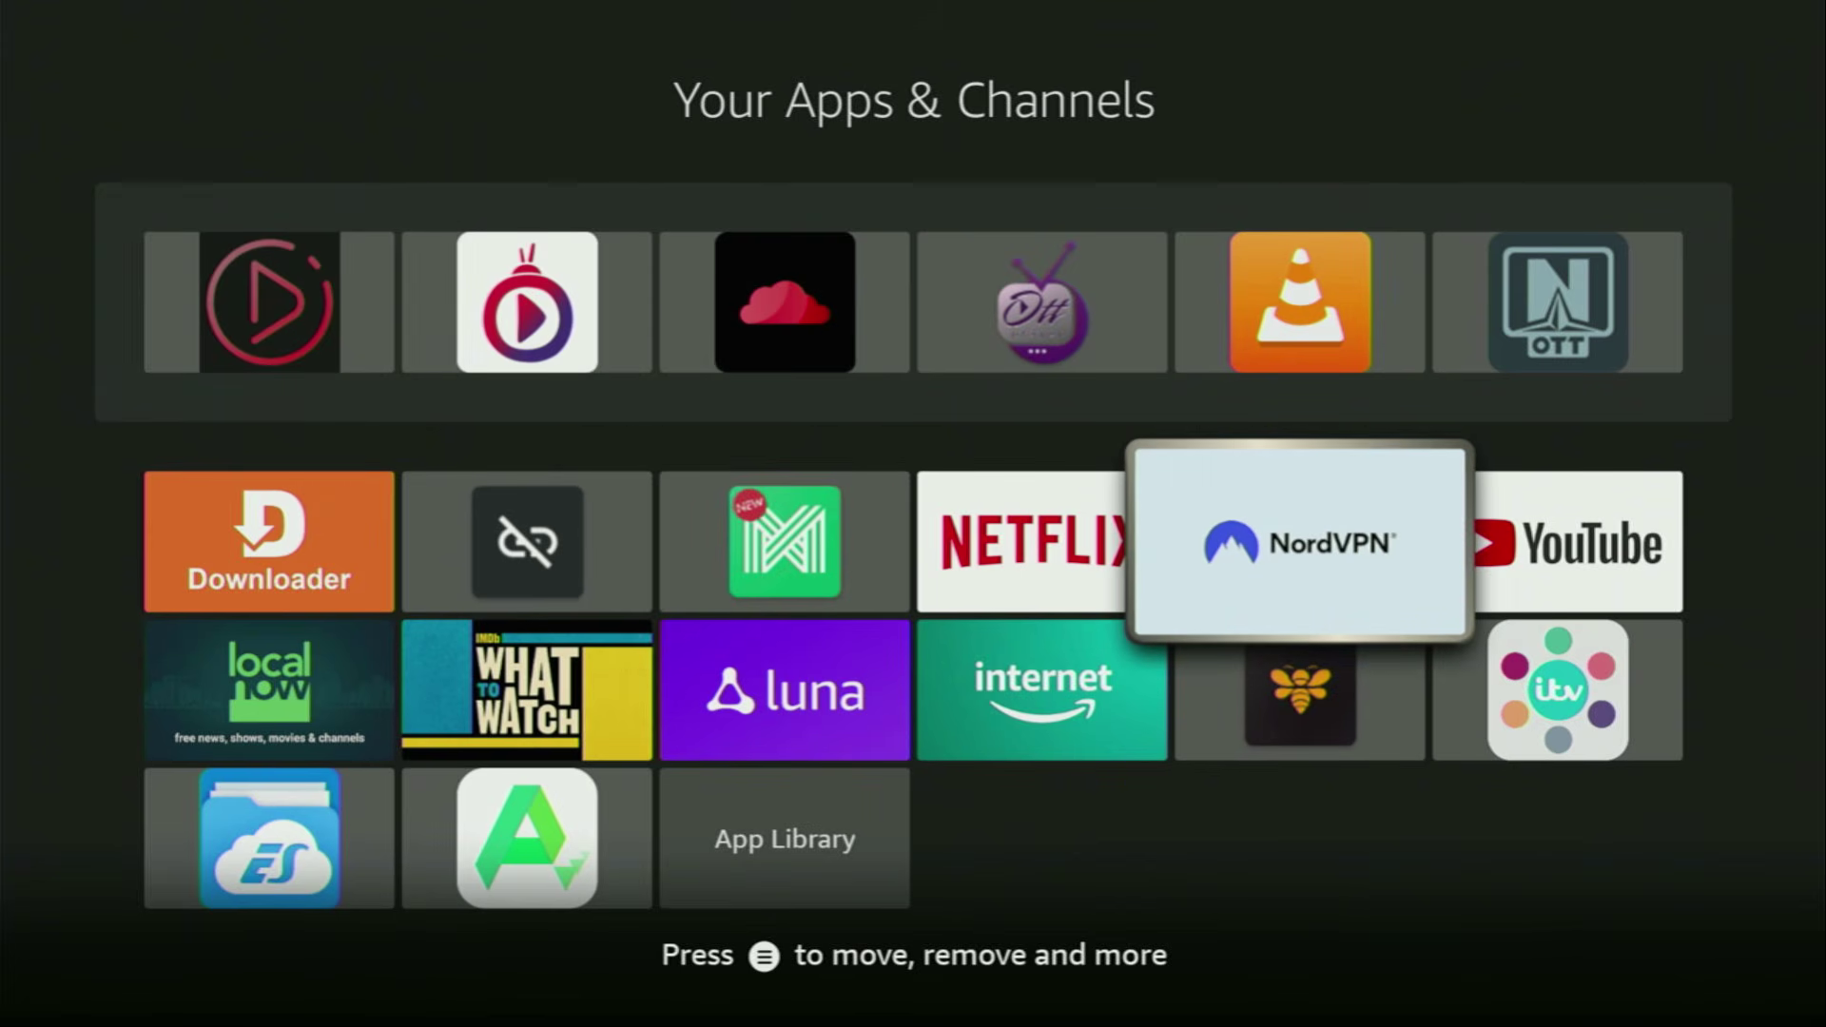